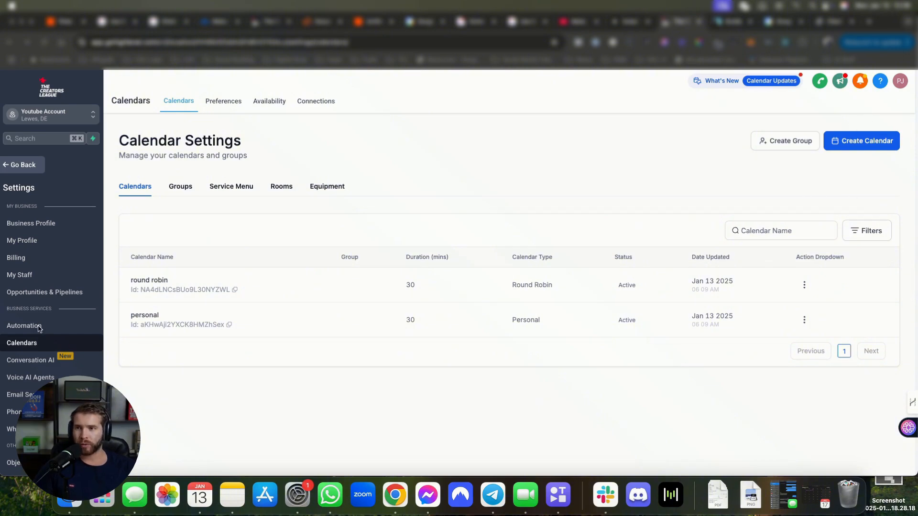
Step: Return to the calendar week view and open the calendar settings list
left_click(23, 164)
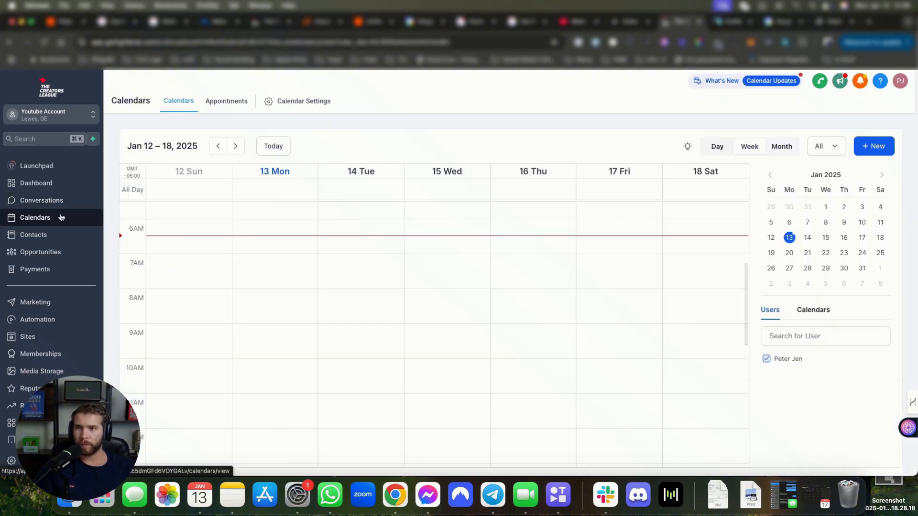
scroll(59, 328, "down", 1)
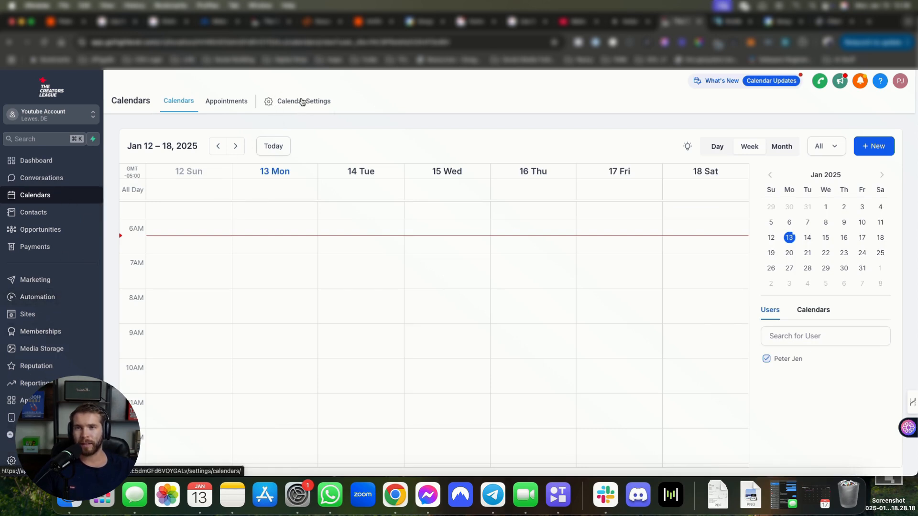
left_click(287, 101)
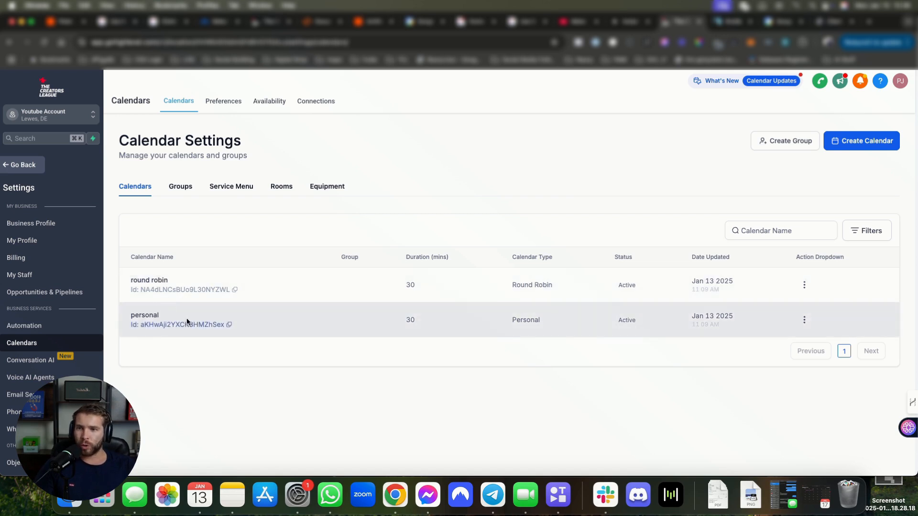
left_click_drag(186, 317, 125, 287)
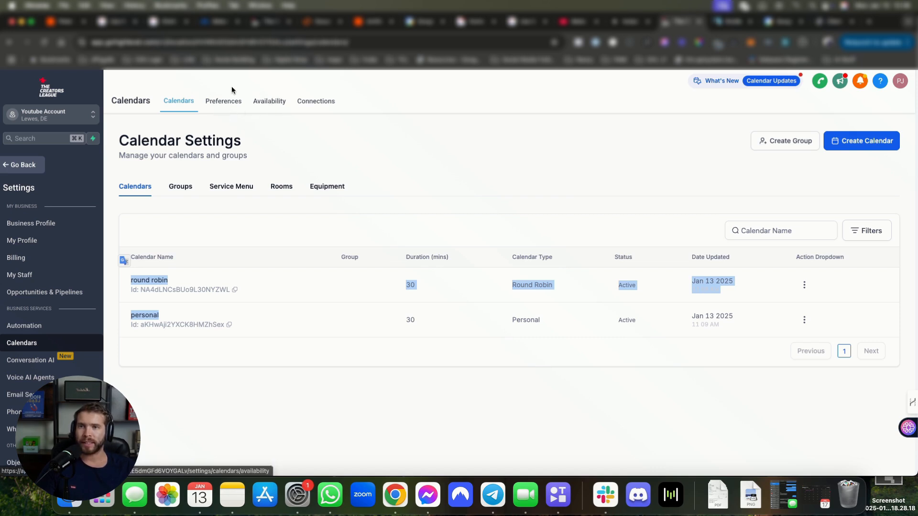
Step: Set the account preference Week Starts On to Monday
left_click(224, 101)
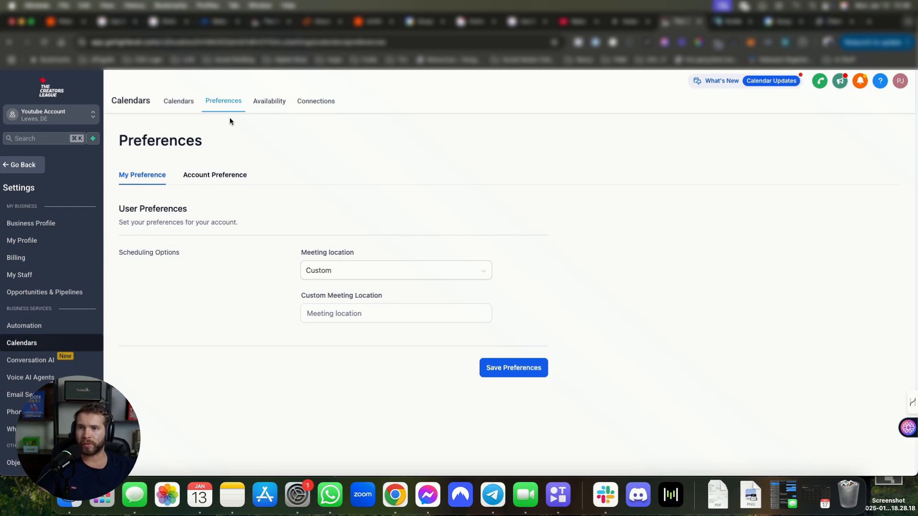
left_click(234, 180)
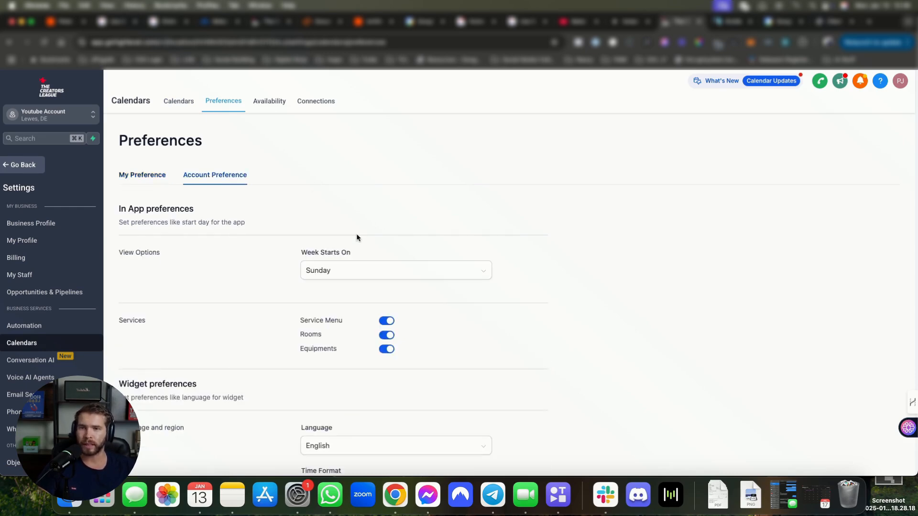
scroll(357, 237, "down", 1)
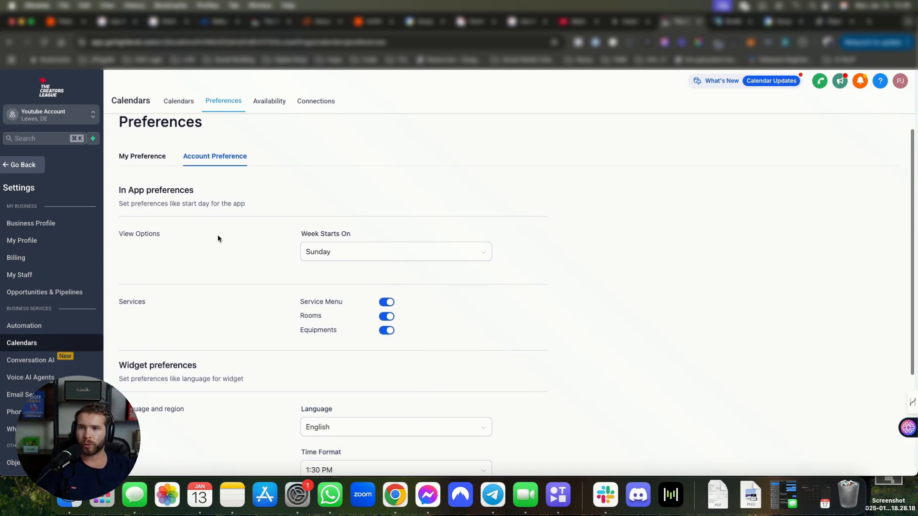
left_click(358, 249)
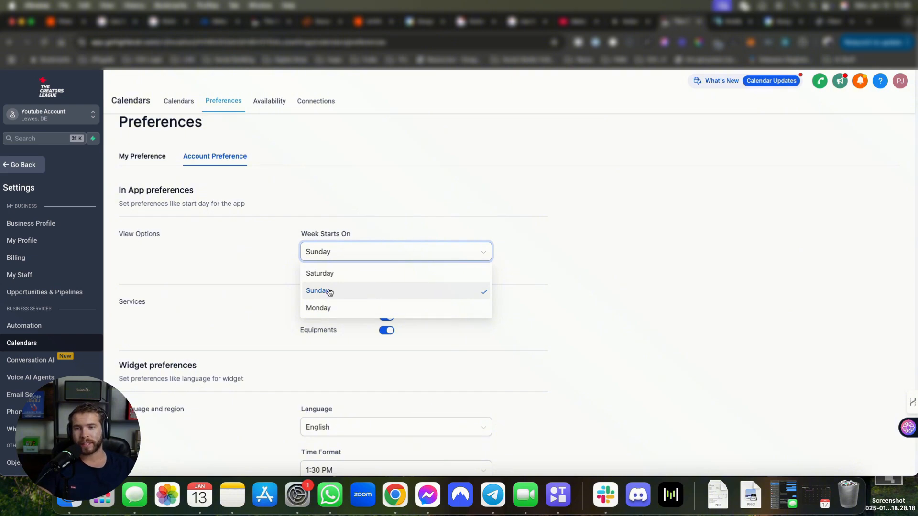
left_click(313, 310)
Step: Review the widget language and time format options, leaving both unchanged
scroll(352, 300, "down", 3)
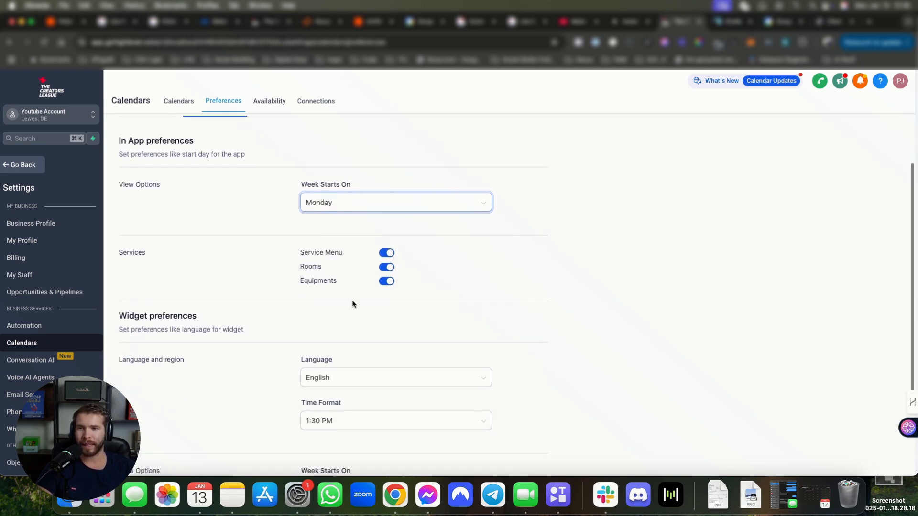
scroll(353, 244, "up", 1)
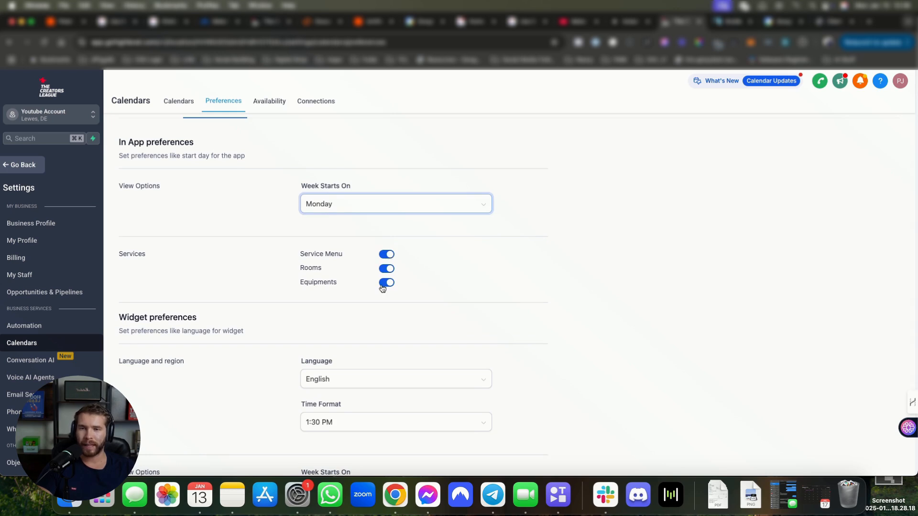
left_click_drag(301, 254, 333, 271)
scroll(326, 289, "down", 4)
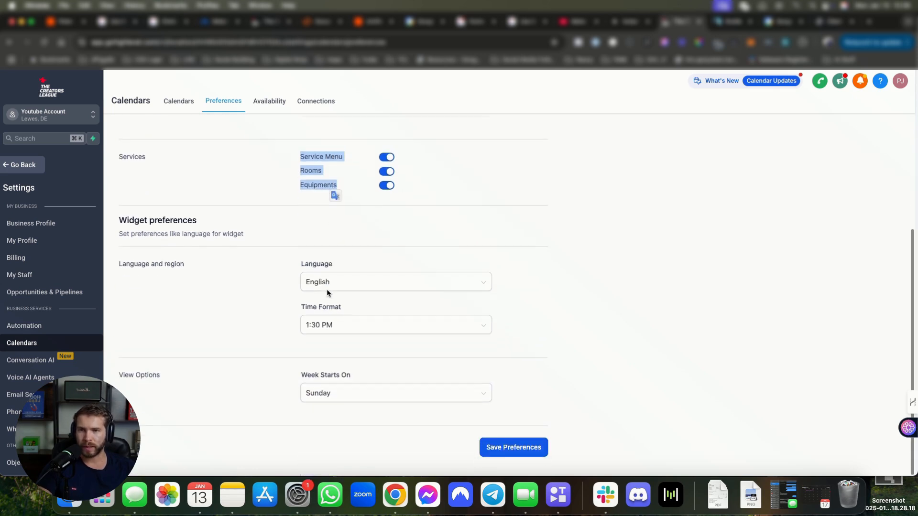
left_click(352, 288)
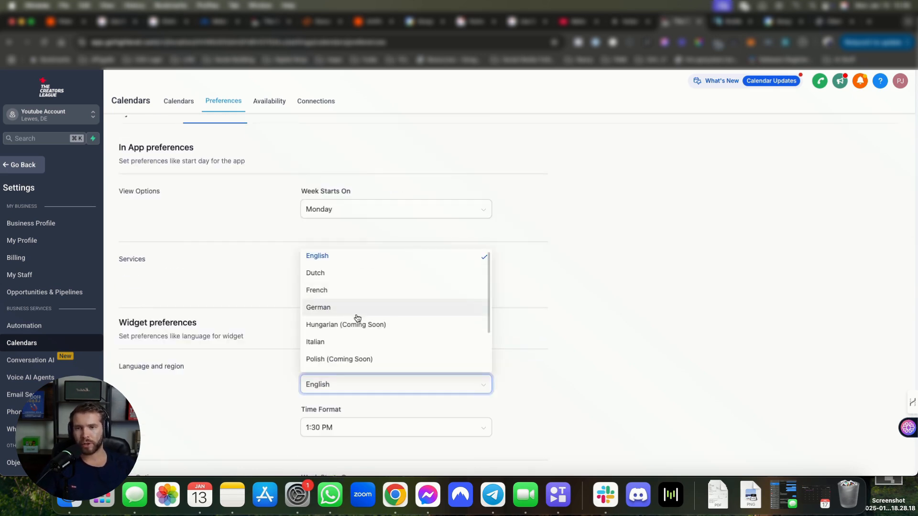
scroll(344, 337, "down", 5)
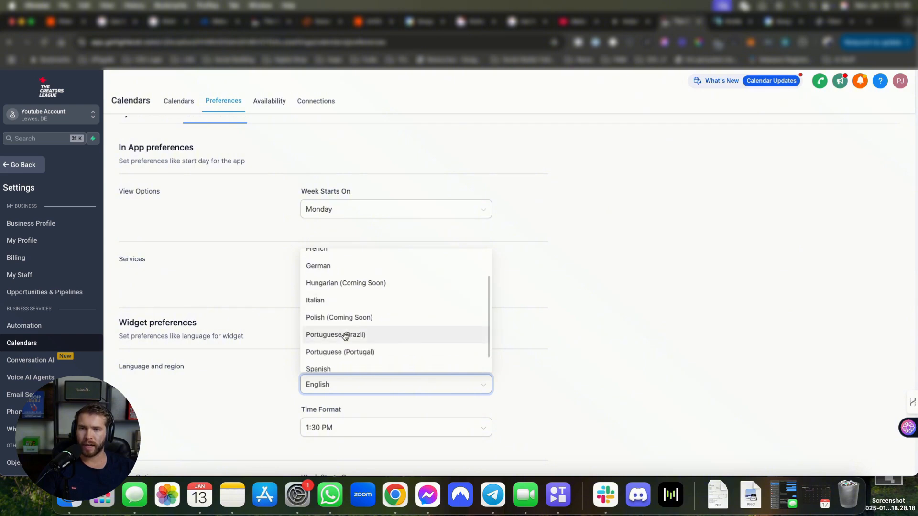
scroll(372, 317, "up", 4)
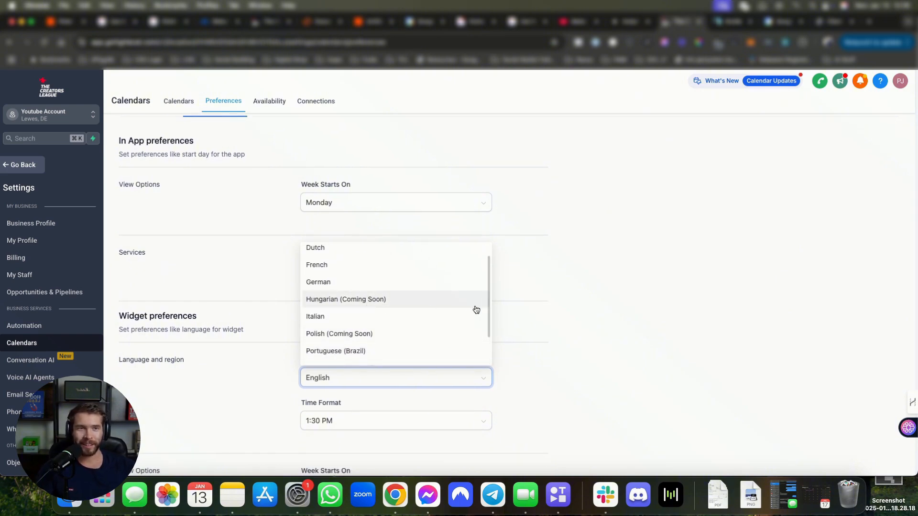
left_click(525, 292)
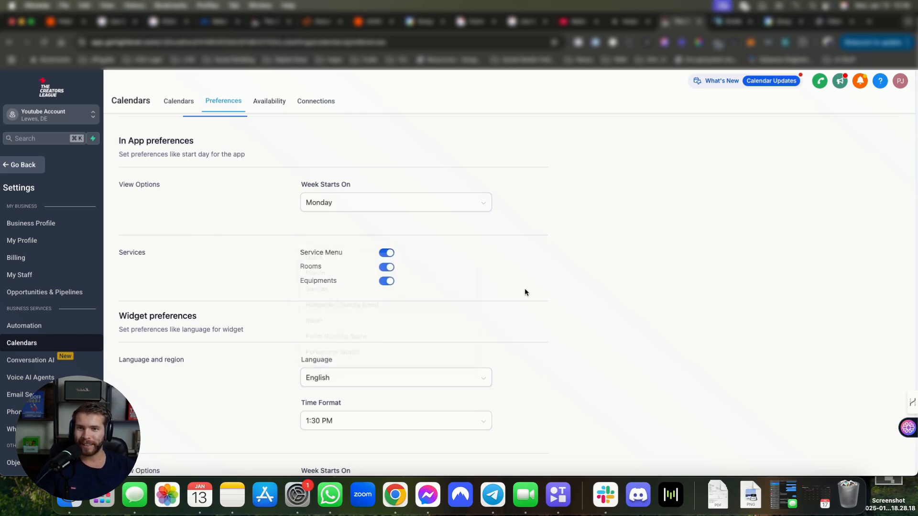
scroll(409, 344, "down", 3)
left_click(404, 357)
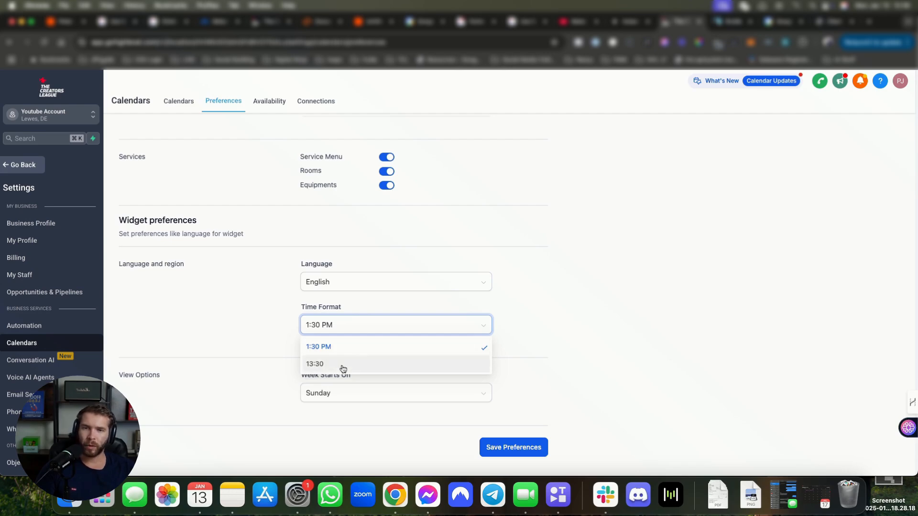
left_click(151, 383)
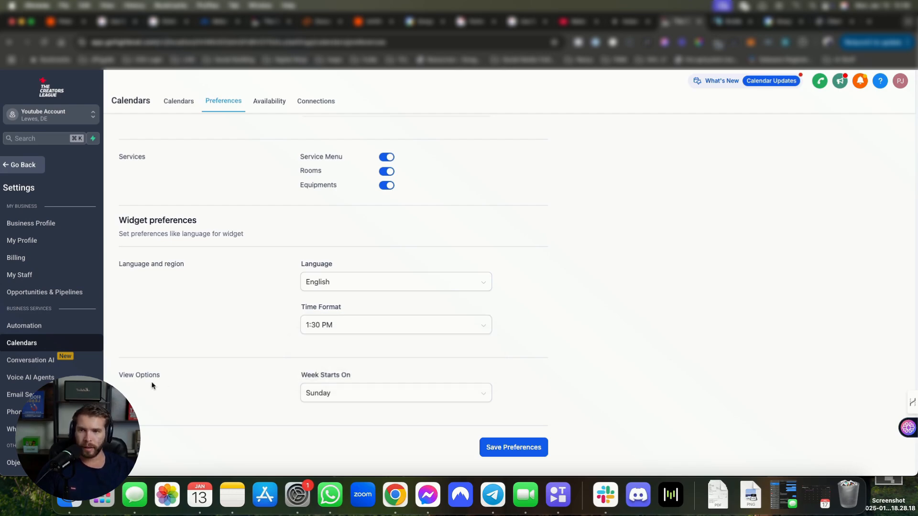
Step: Check the widget and in-app week start options, then go to Availability
left_click(348, 397)
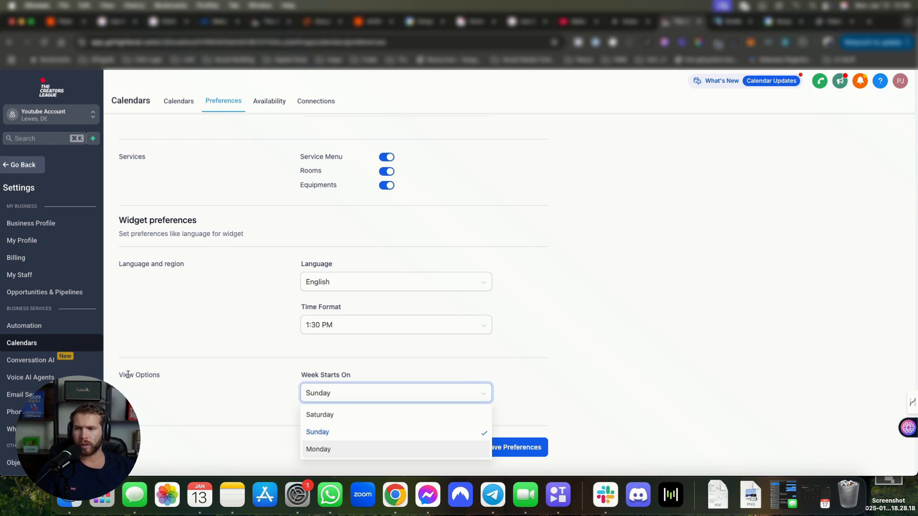
scroll(128, 374, "up", 3)
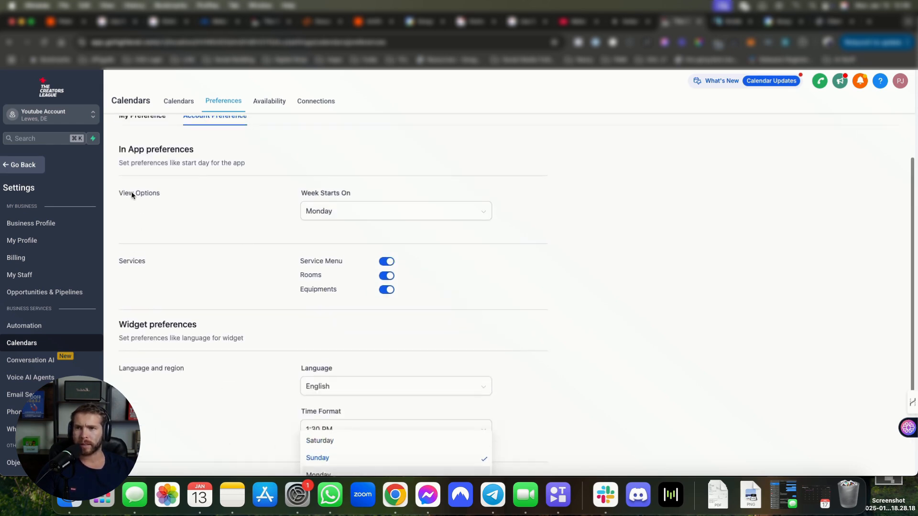
left_click_drag(310, 208, 354, 207)
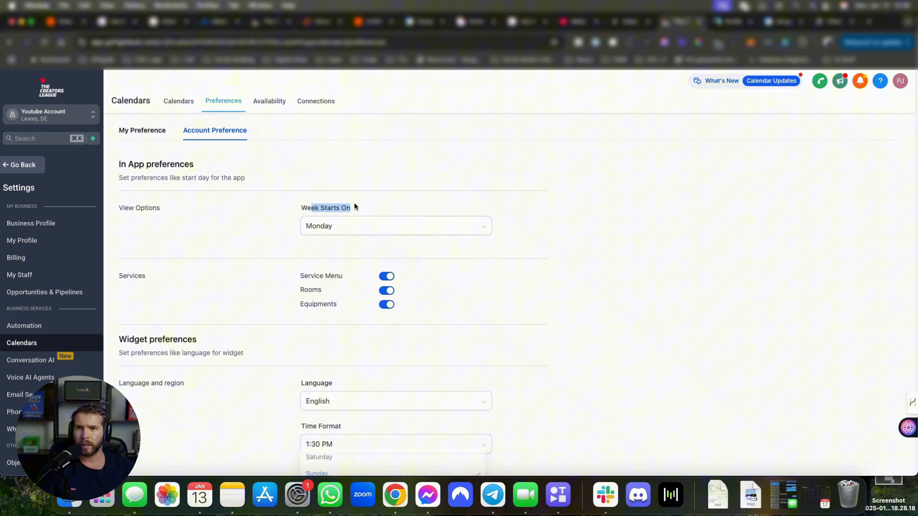
left_click(120, 165)
scroll(201, 201, "down", 3)
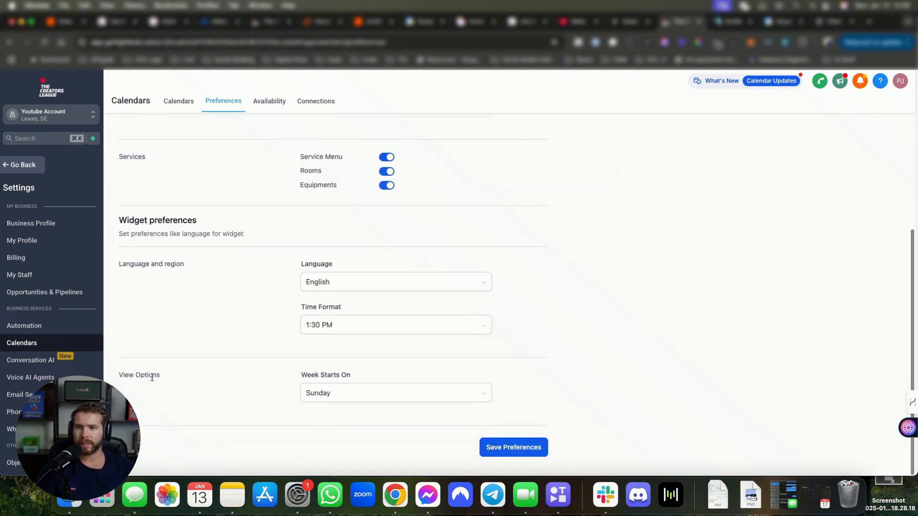
left_click_drag(301, 374, 360, 374)
scroll(213, 348, "up", 4)
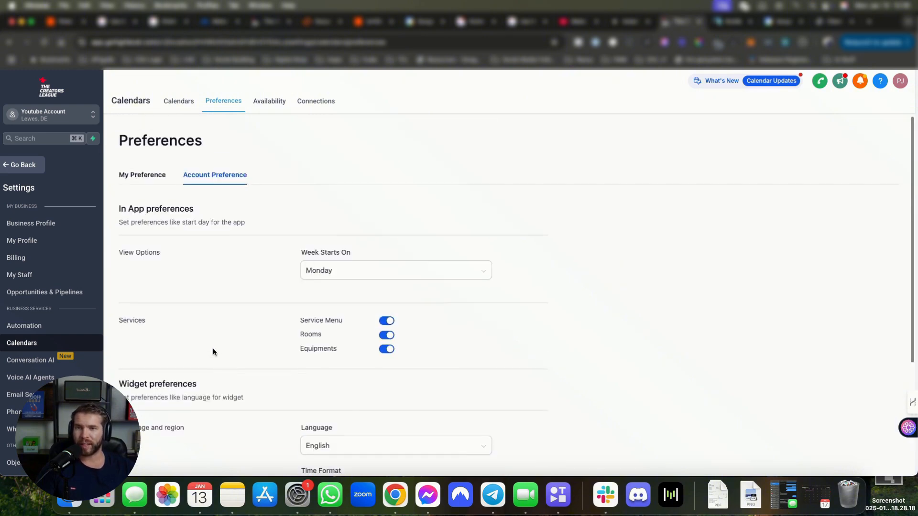
left_click(324, 272)
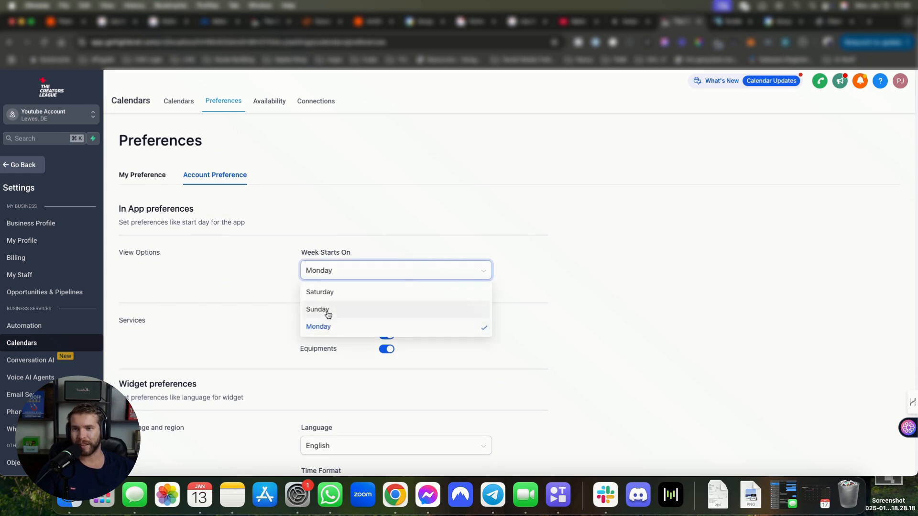
scroll(358, 318, "down", 3)
scroll(349, 343, "up", 3)
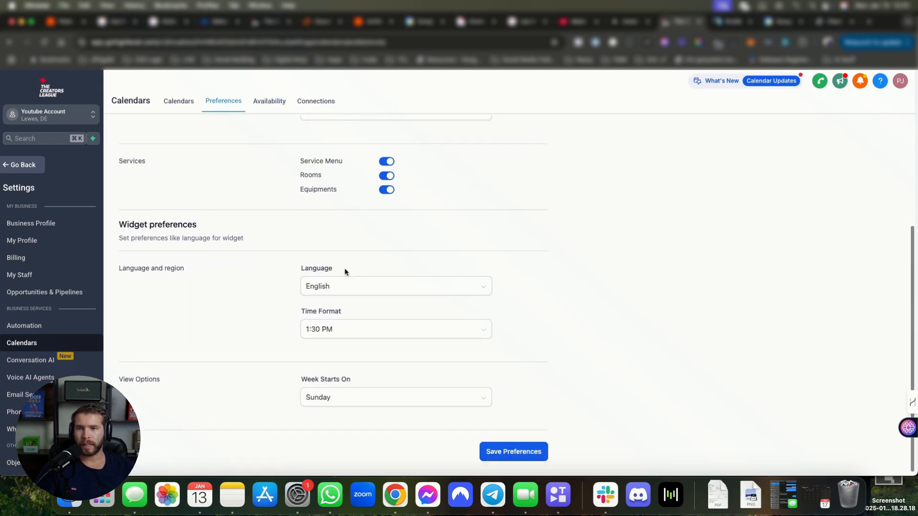
scroll(345, 272, "up", 3)
left_click(262, 101)
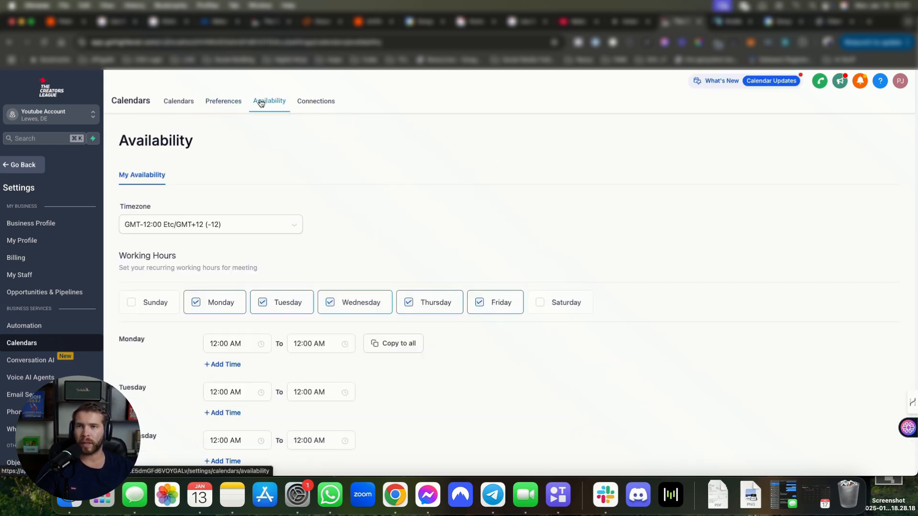
Step: Browse the timezone list without changing the timezone
left_click(206, 224)
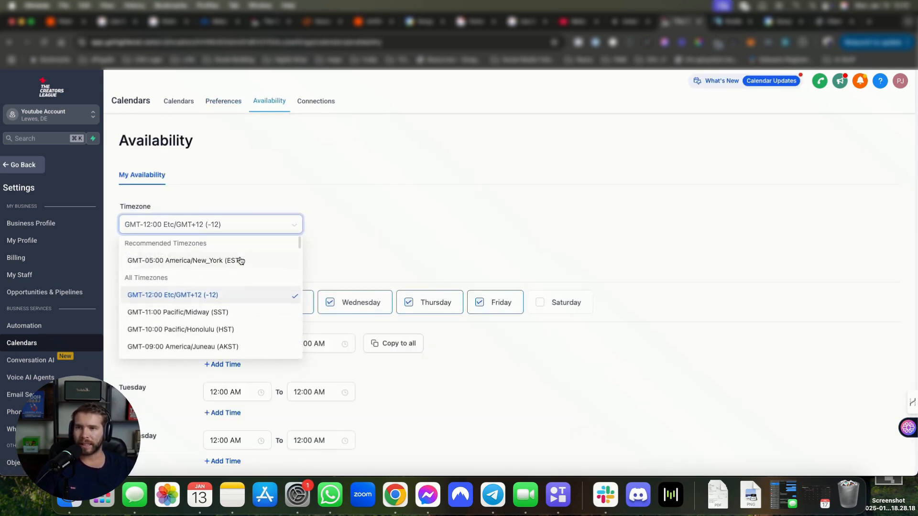
left_click(454, 235)
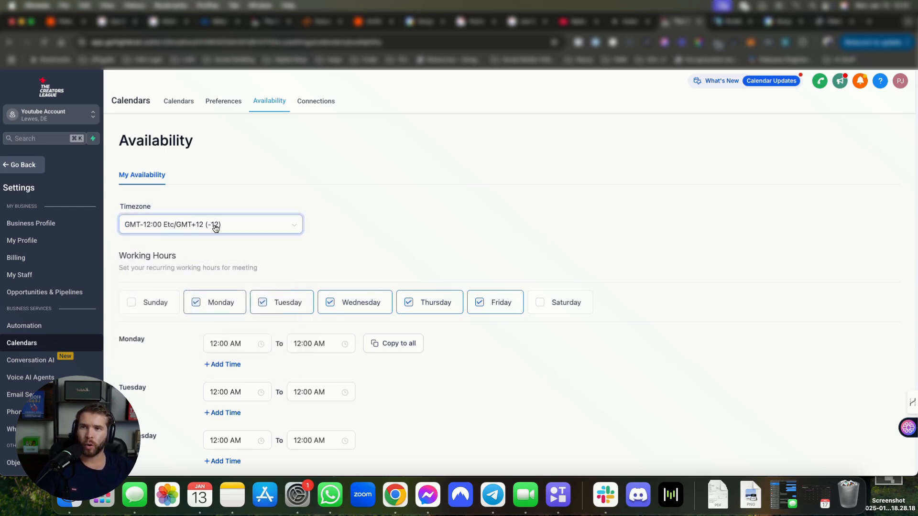
left_click(163, 225)
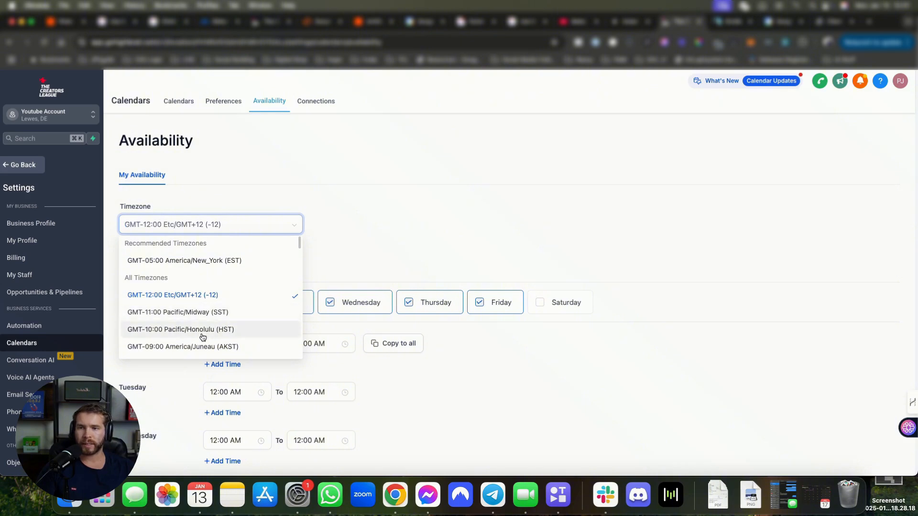
scroll(202, 337, "down", 10)
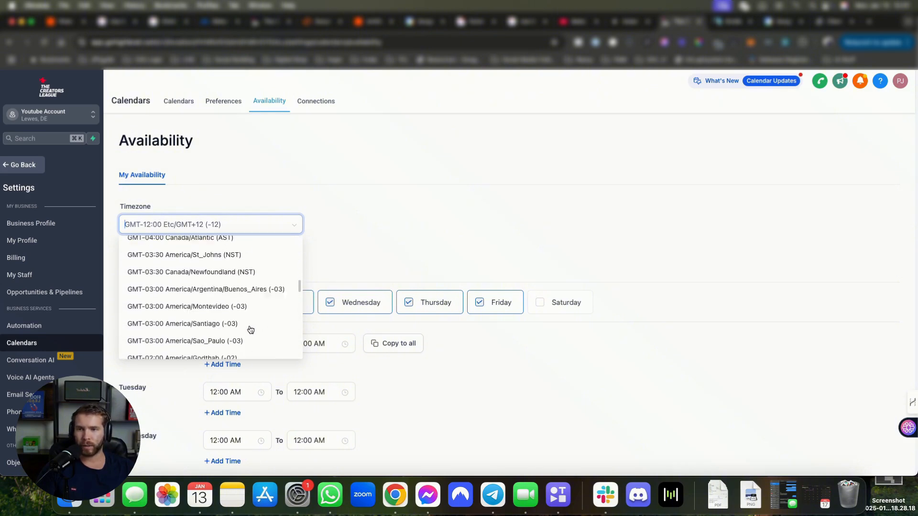
scroll(251, 330, "down", 3)
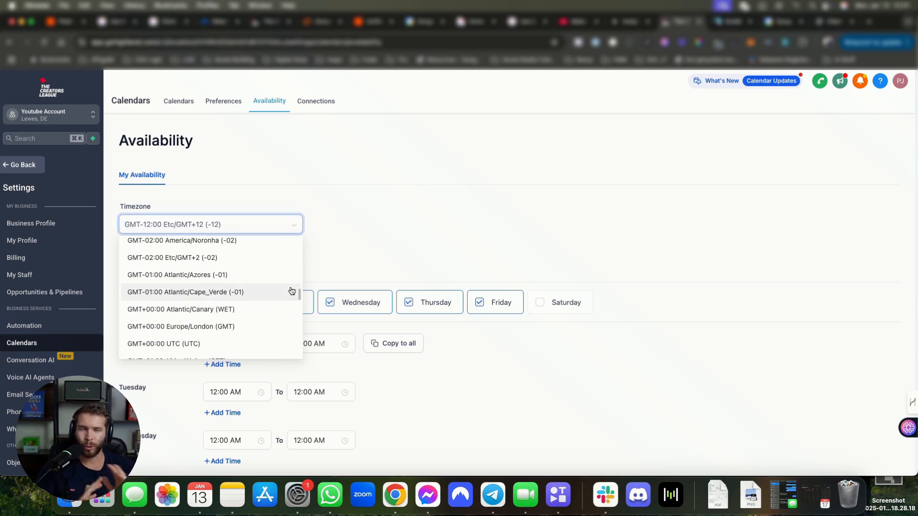
left_click(533, 264)
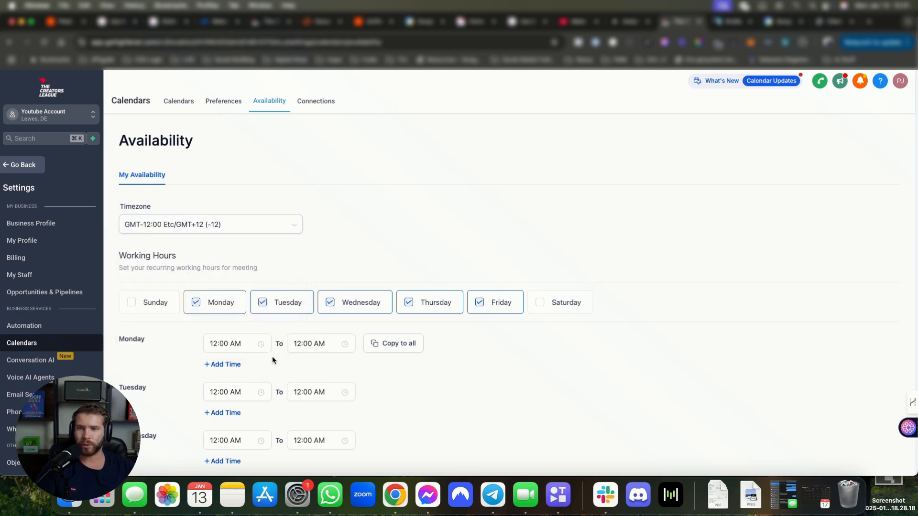
Step: Drop Thursday and Friday and set Monday–Wednesday hours to 08:00 AM–03:00 PM
left_click(480, 302)
left_click(437, 306)
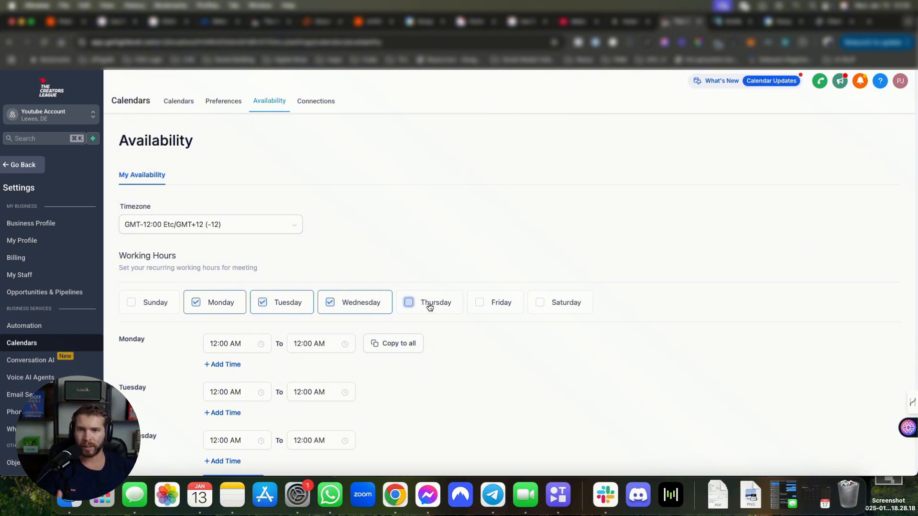
scroll(297, 371, "down", 1)
left_click(227, 330)
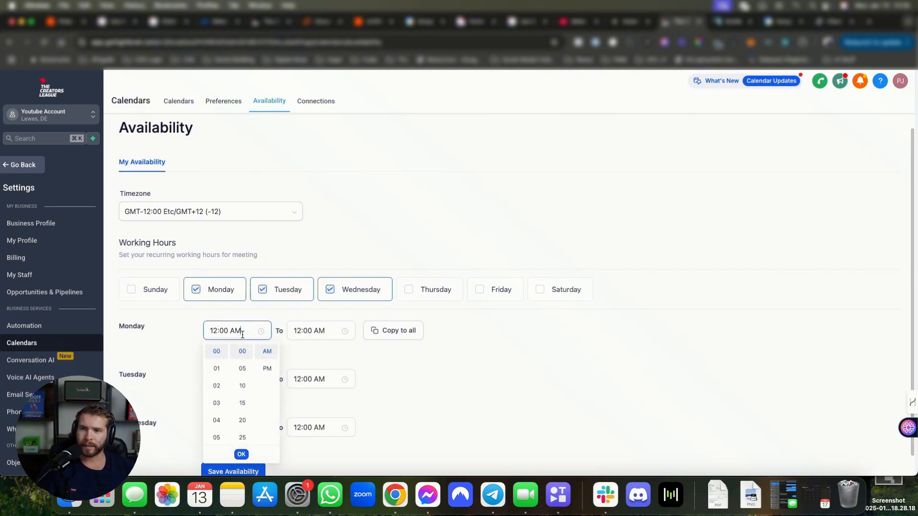
scroll(223, 384, "down", 3)
left_click(219, 401)
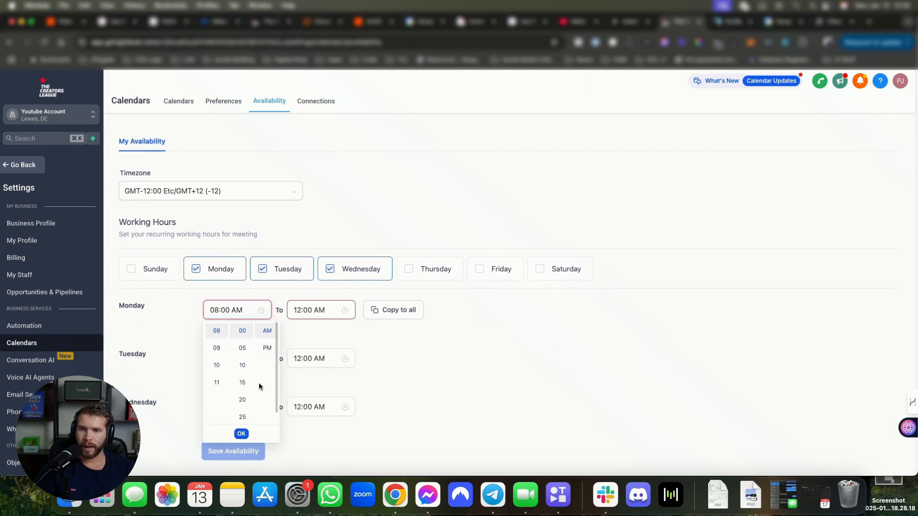
left_click(315, 309)
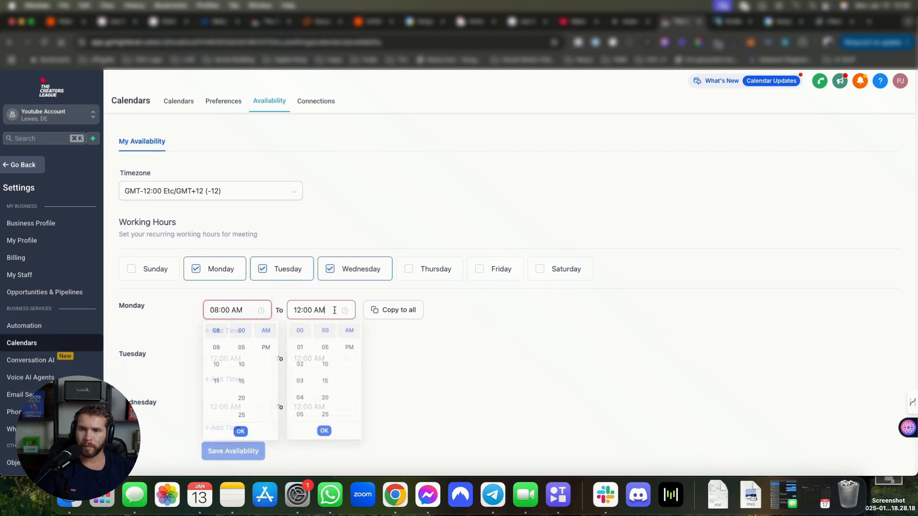
left_click(300, 382)
left_click(351, 348)
left_click(393, 309)
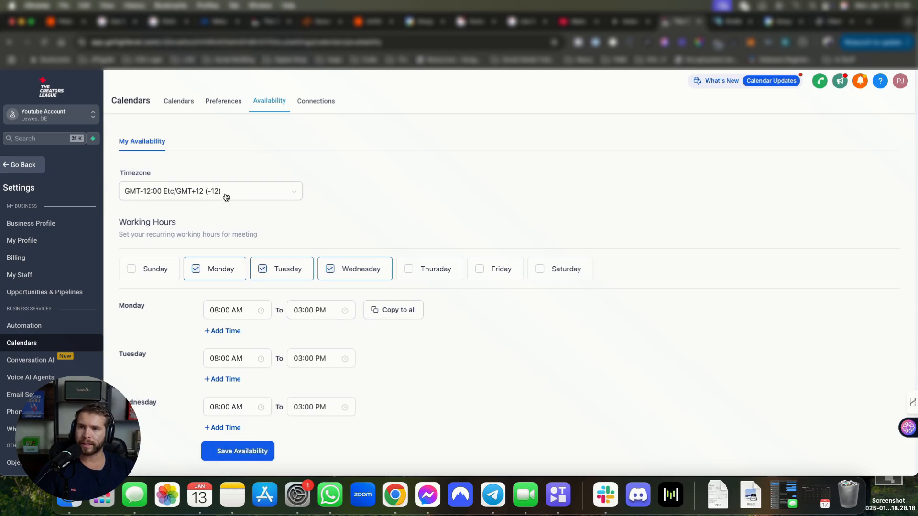
Step: Set the timezone to Australia/Brisbane (AEST) and save the availability
left_click(196, 196)
scroll(242, 277, "down", 15)
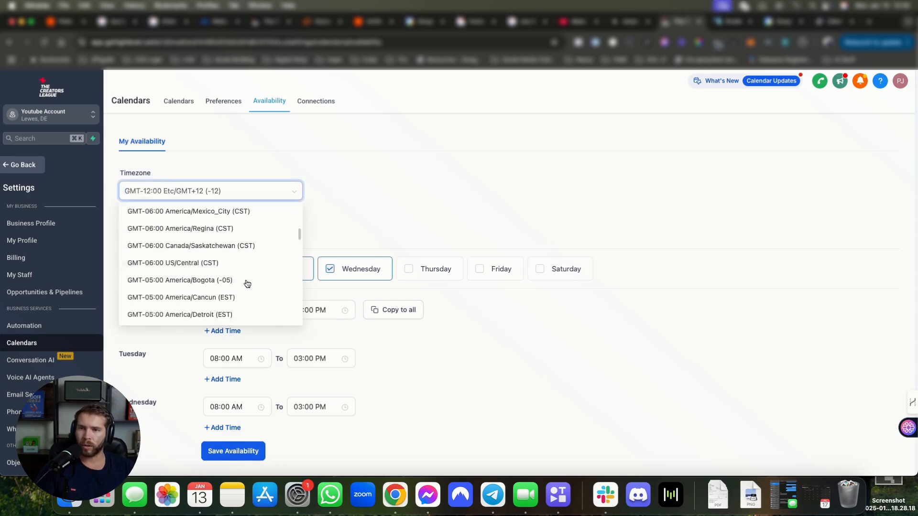
scroll(243, 278, "up", 2)
left_click(243, 280)
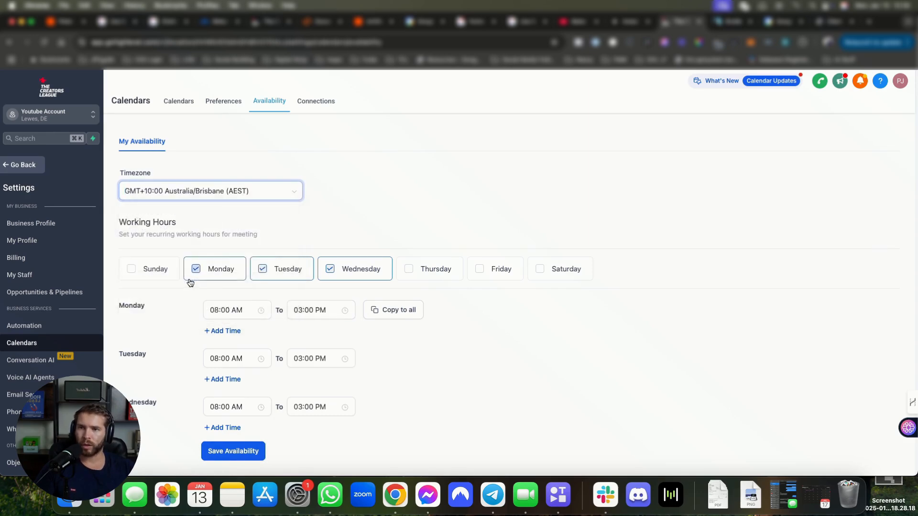
left_click(237, 451)
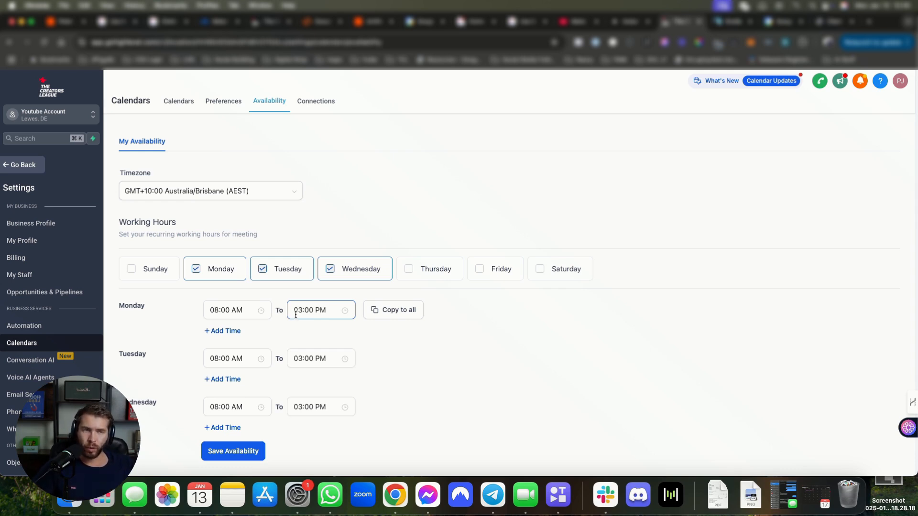
Step: Add Sunday, Thursday, Friday and Saturday as working days
left_click(154, 269)
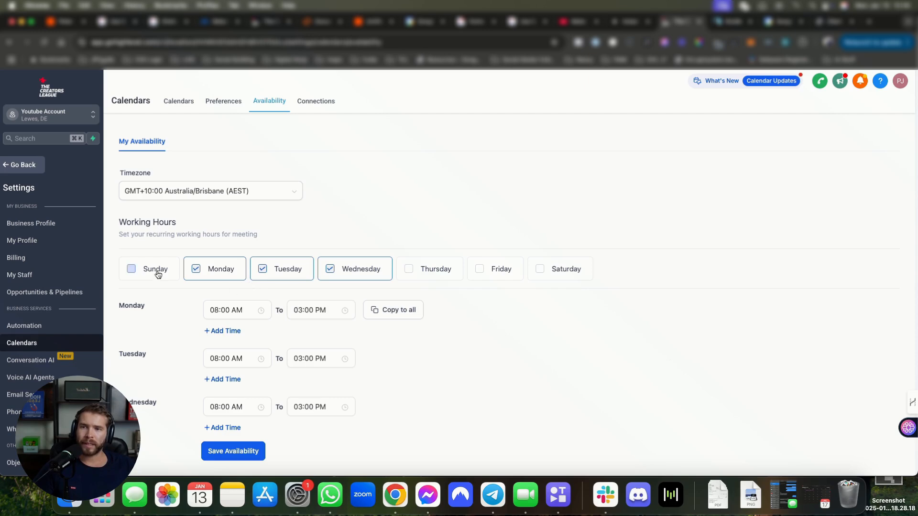
left_click(430, 268)
left_click(497, 269)
left_click(559, 268)
Step: Set Sunday's hours to 12:00 AM start and 12:00 AM end
left_click(239, 309)
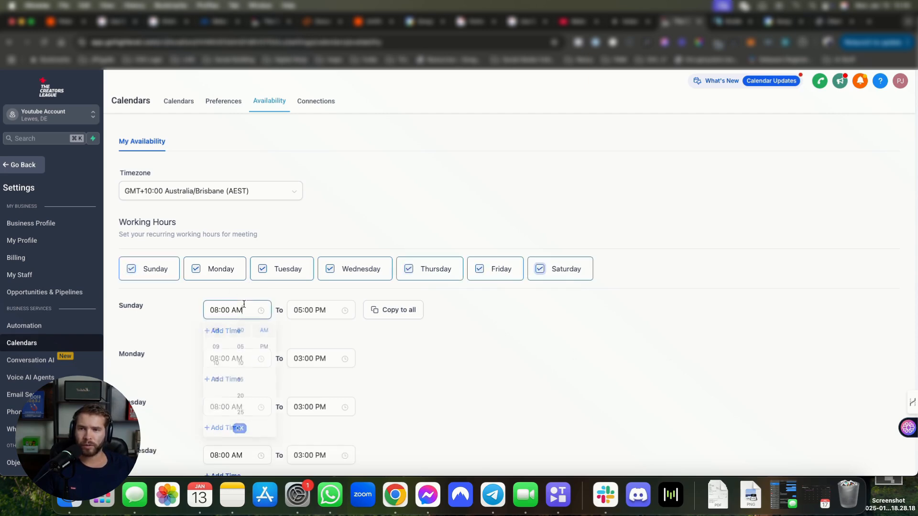
scroll(216, 380, "up", 5)
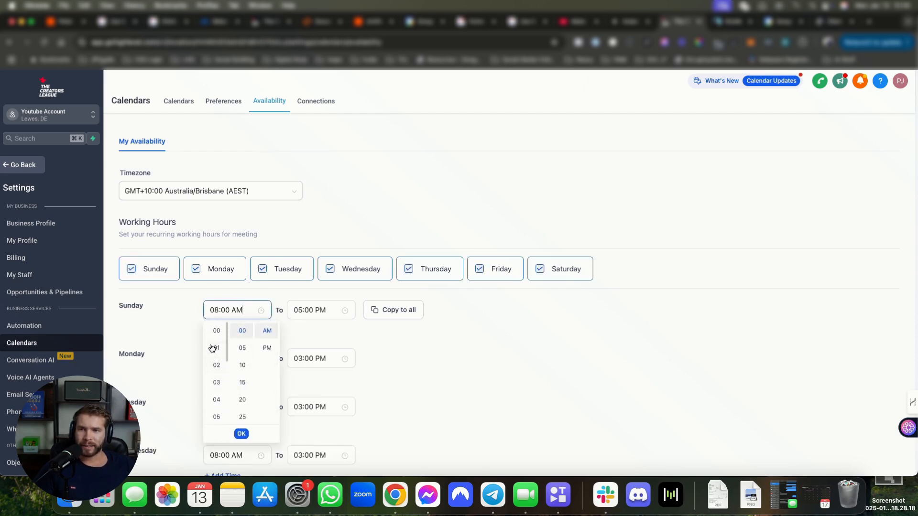
left_click(216, 330)
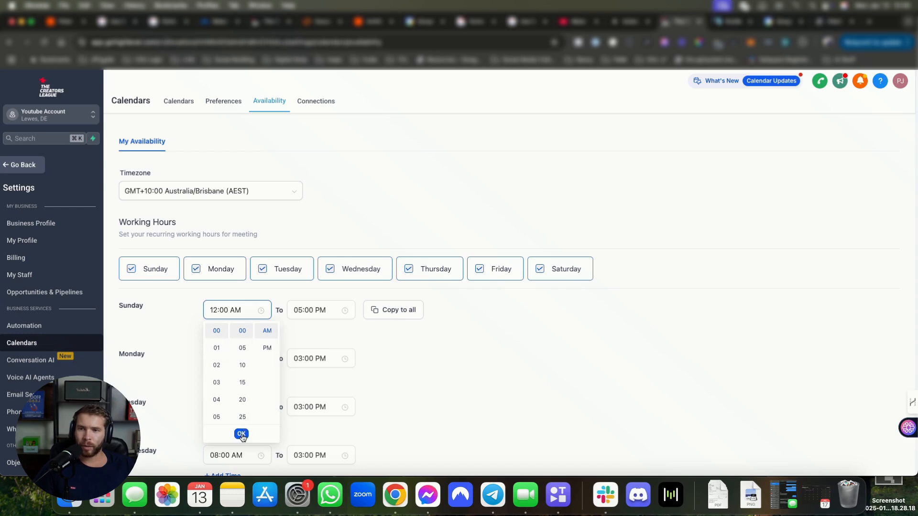
left_click(267, 348)
scroll(240, 334, "up", 1)
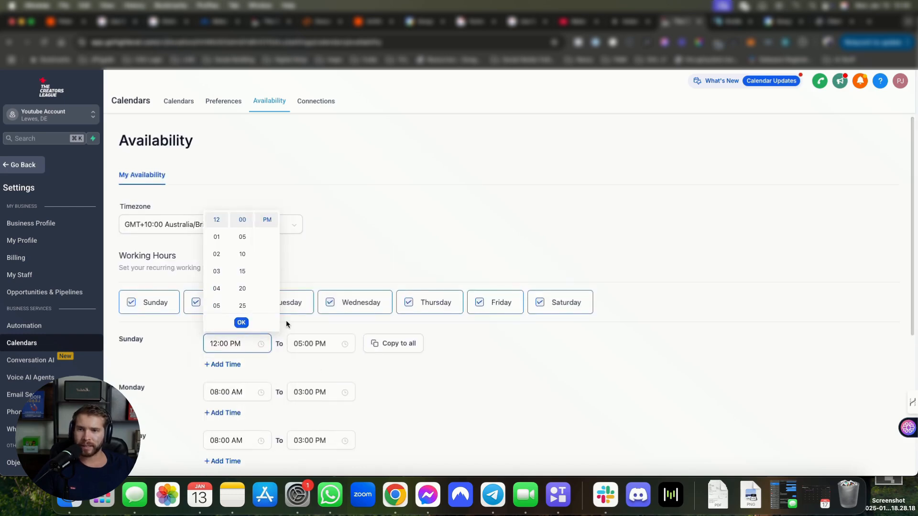
left_click(321, 352)
left_click(383, 360)
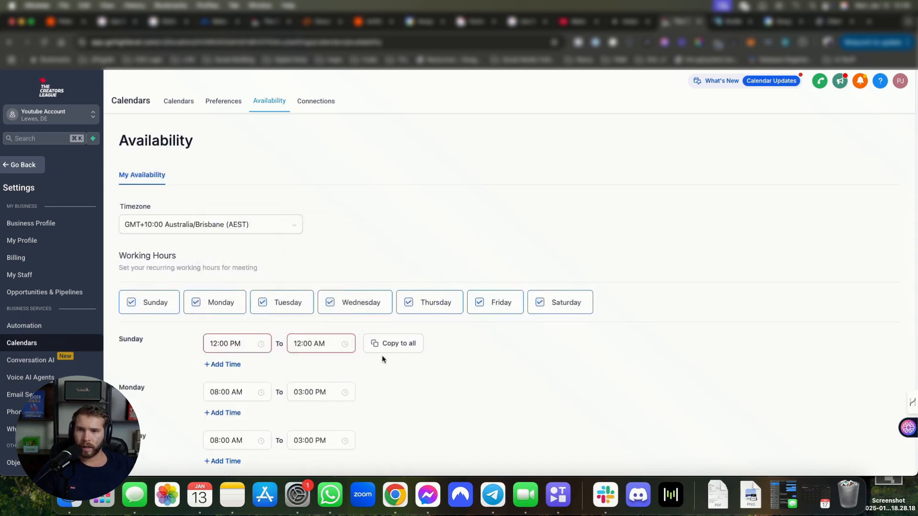
left_click(241, 343)
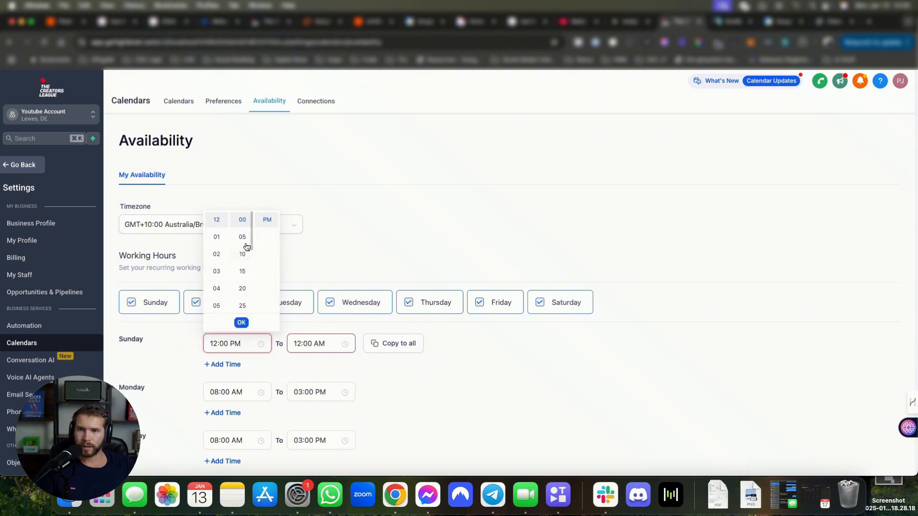
left_click(268, 220)
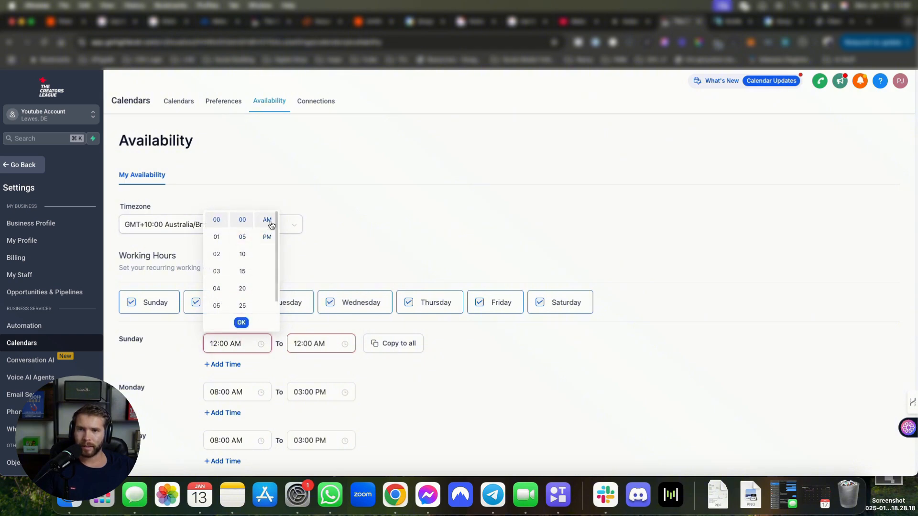
left_click(316, 344)
left_click(350, 237)
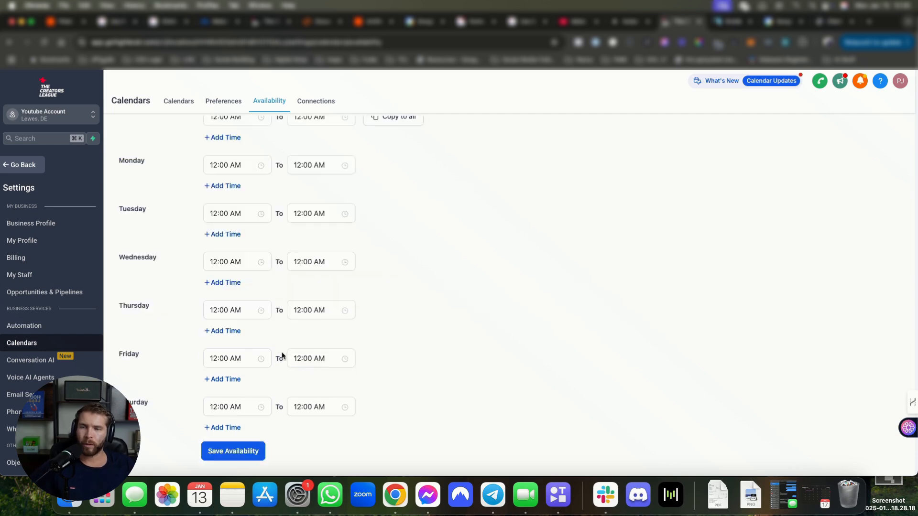
scroll(282, 356, "up", 4)
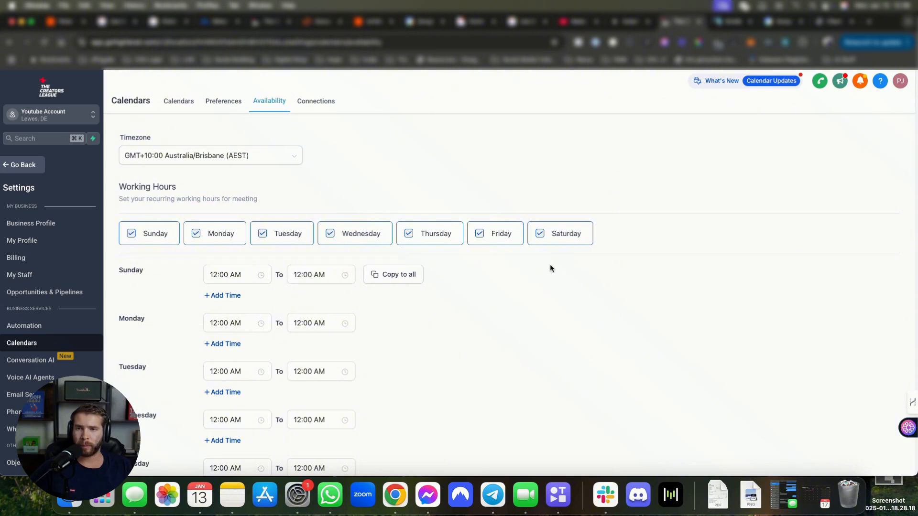
Step: Uncheck Sunday, Monday, Friday and Saturday, leaving only Tuesday to Thursday as working days
left_click(131, 233)
left_click(540, 234)
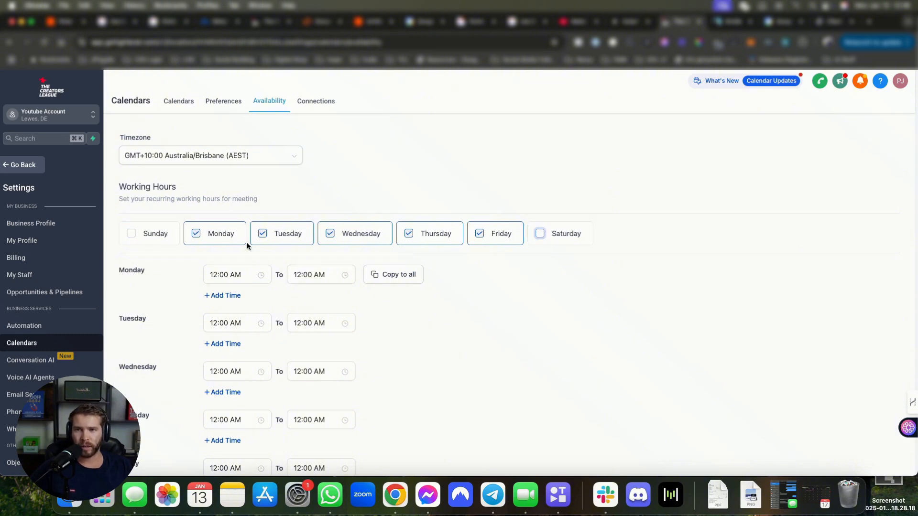
scroll(270, 183, "down", 2)
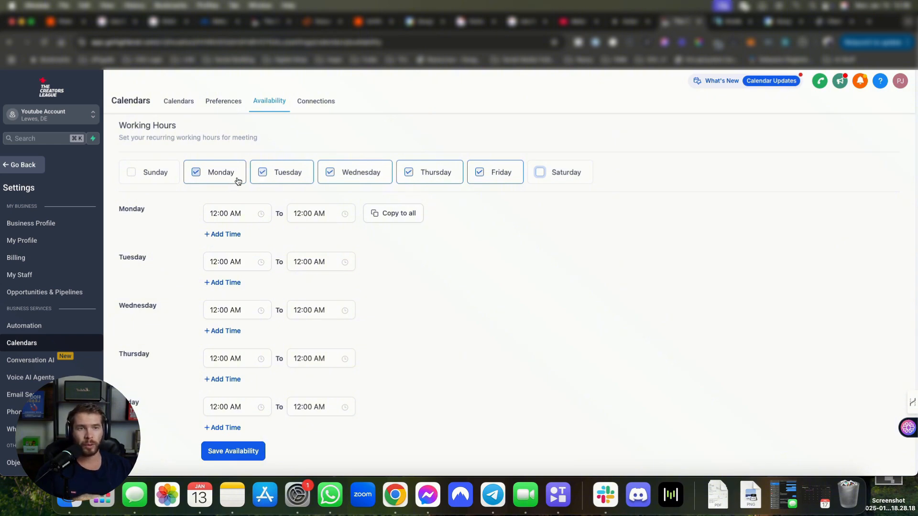
key("space")
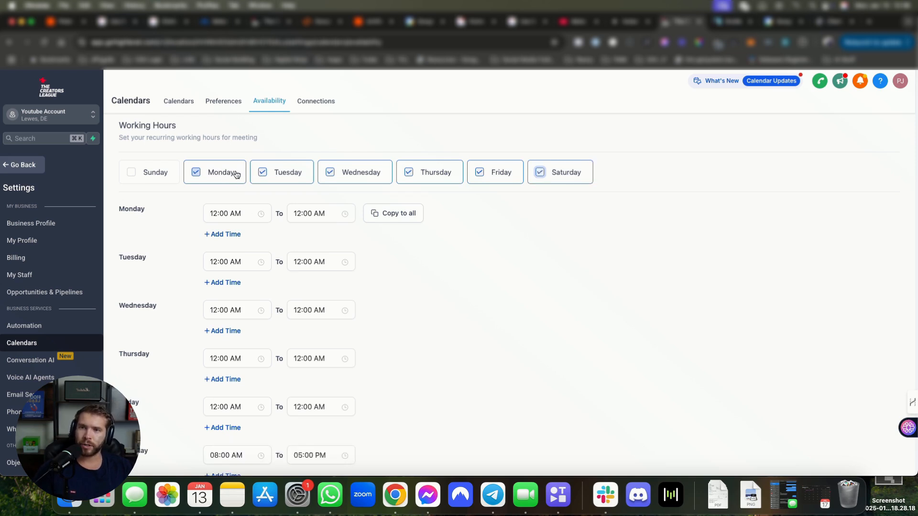
left_click(236, 174)
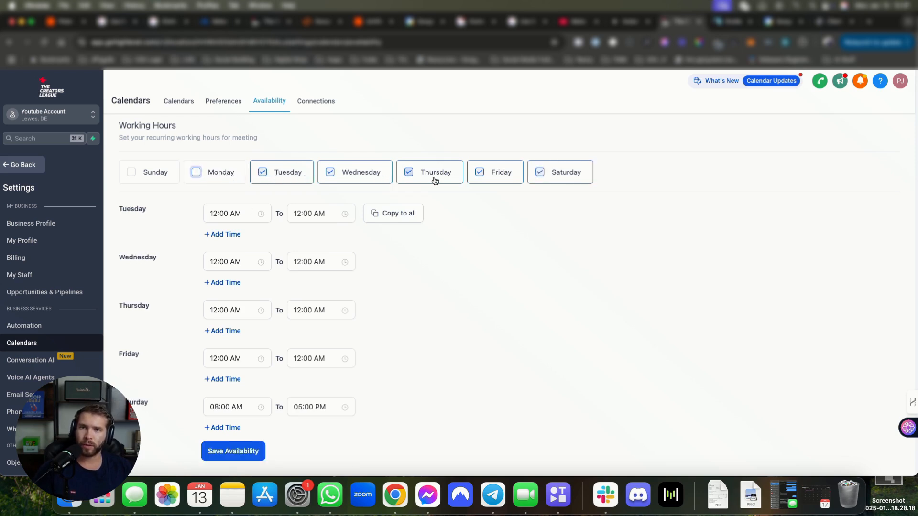
left_click(488, 181)
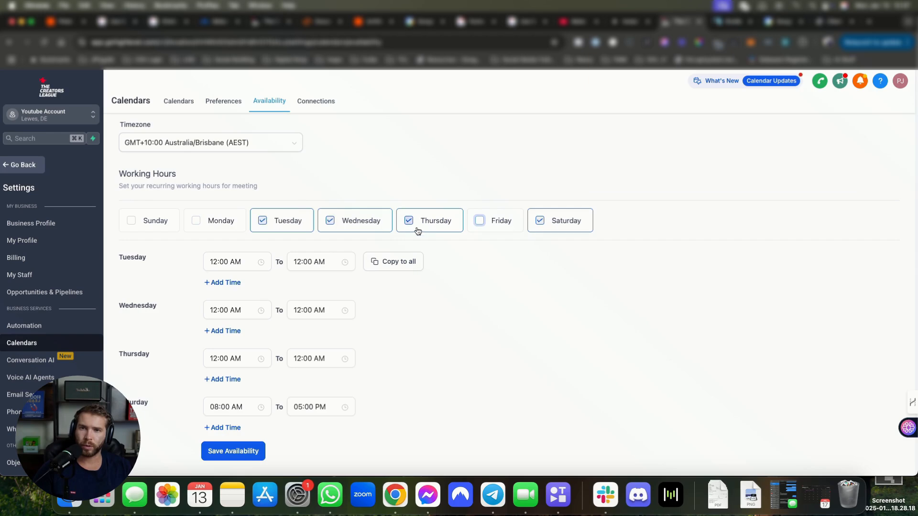
left_click(550, 229)
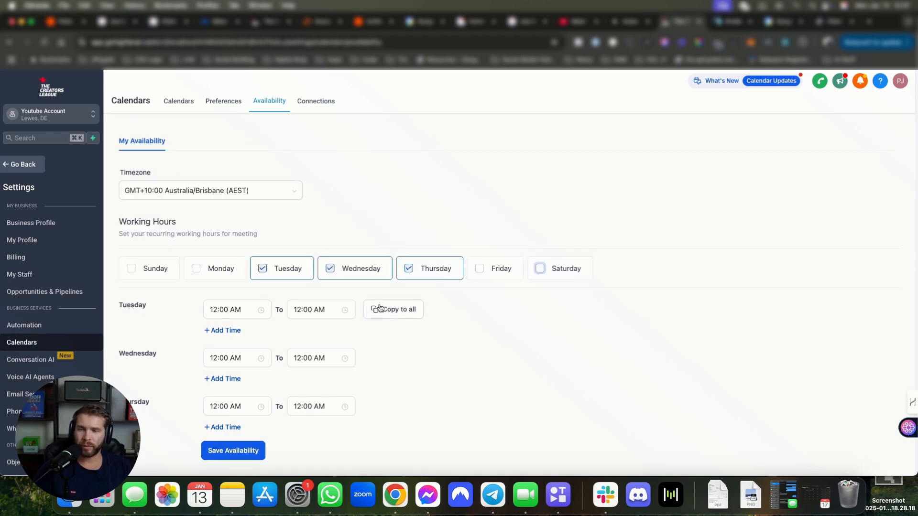
left_click(227, 310)
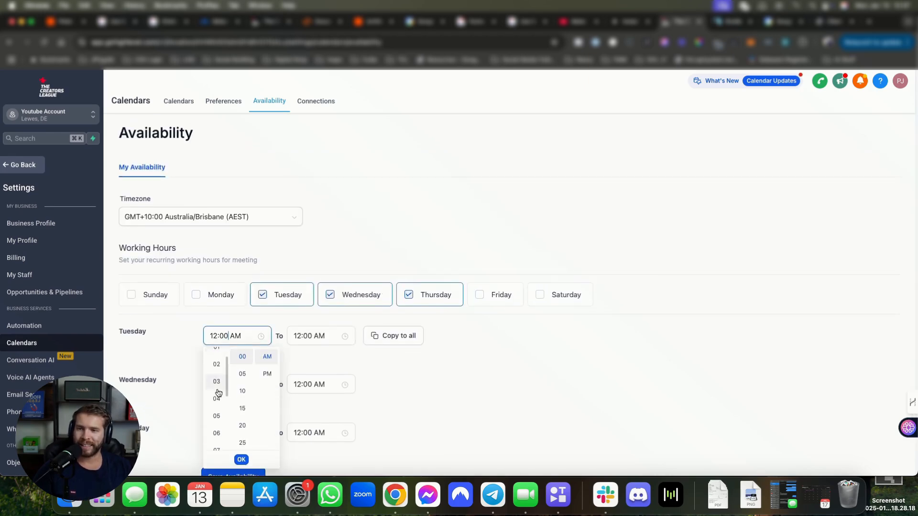
Step: Set the availability timezone to Europe/Madrid (CET)
left_click(203, 221)
scroll(209, 275, "up", 3)
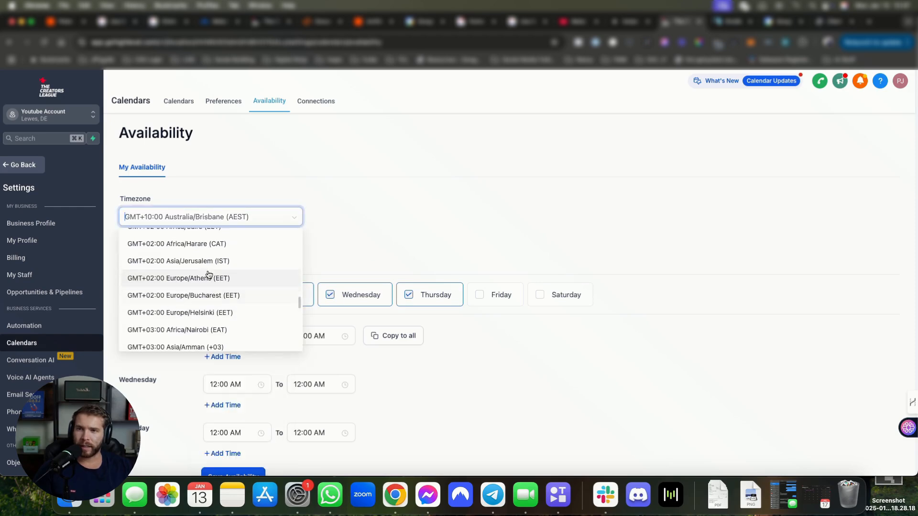
scroll(205, 272, "up", 5)
left_click(250, 245)
scroll(270, 346, "down", 1)
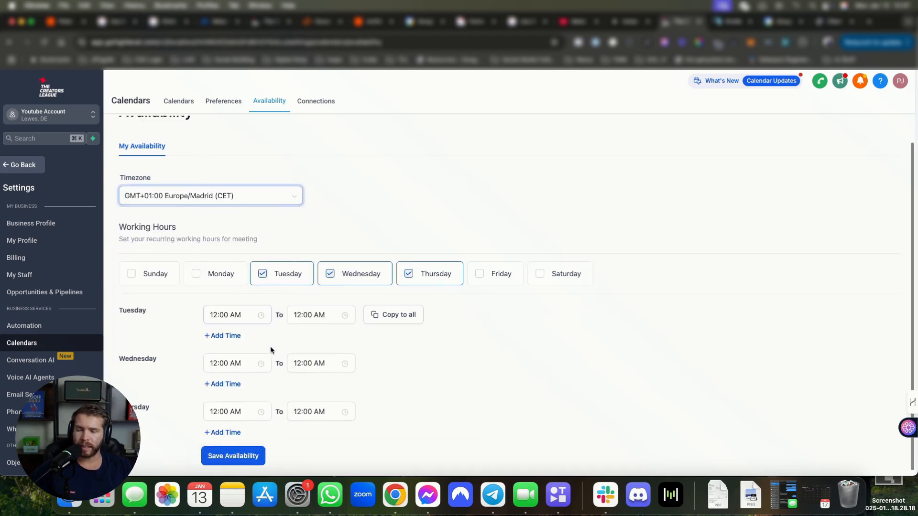
Step: Set Tuesday–Thursday hours to 11:00 AM–06:00 PM and save the availability
left_click(226, 315)
scroll(220, 397, "down", 5)
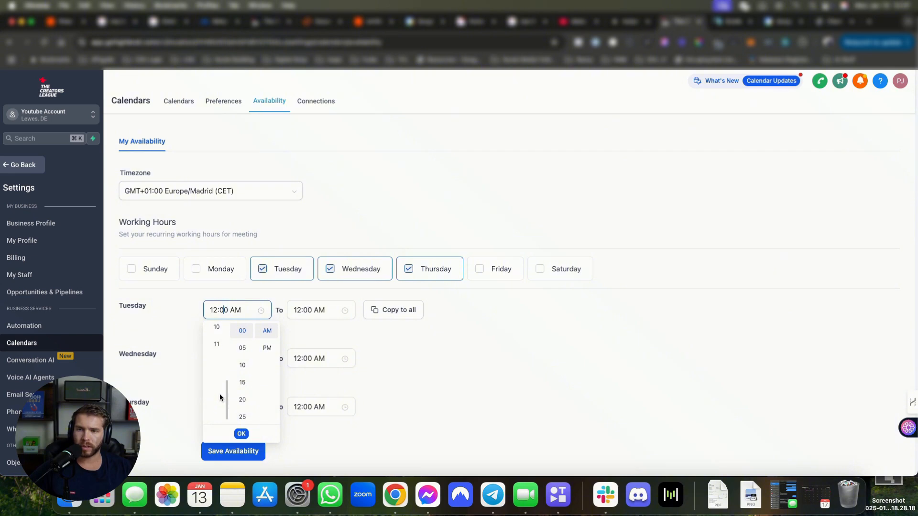
scroll(219, 397, "up", 1)
left_click(217, 367)
left_click(329, 311)
scroll(303, 404, "down", 1)
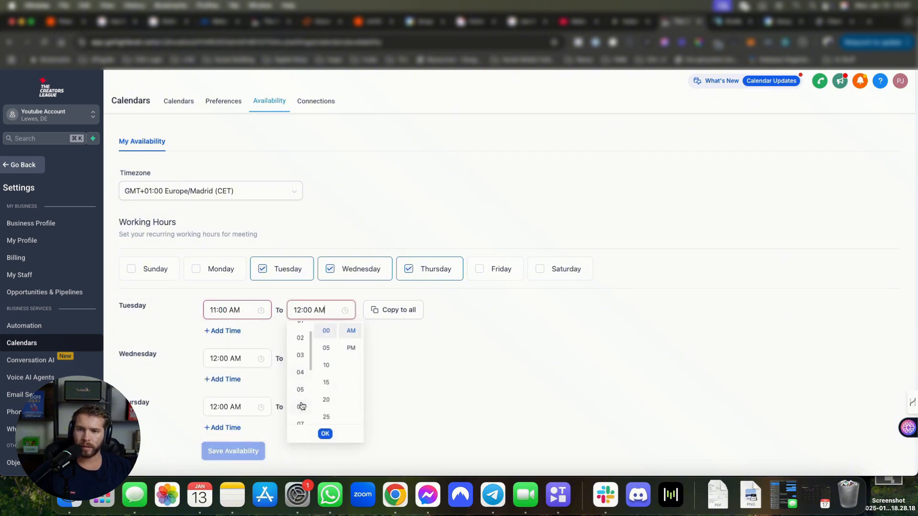
left_click(301, 406)
left_click(351, 347)
left_click(325, 434)
left_click(393, 309)
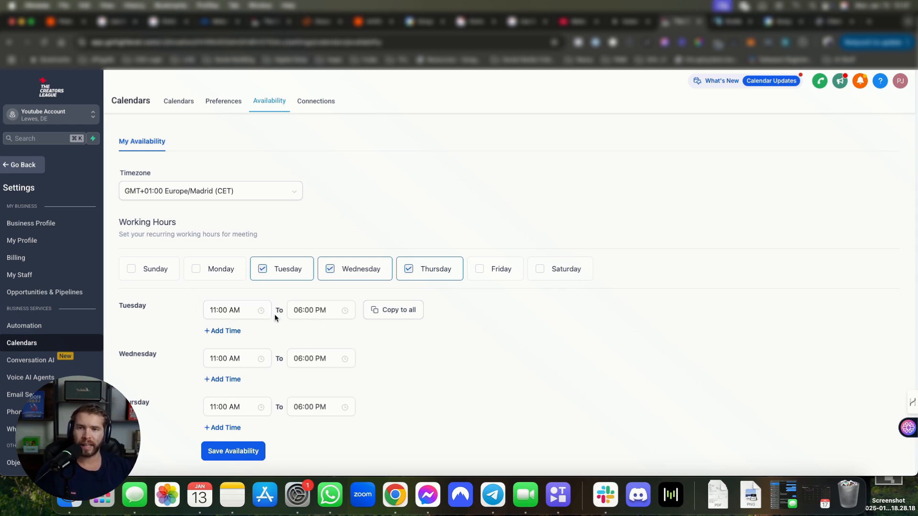
left_click(236, 451)
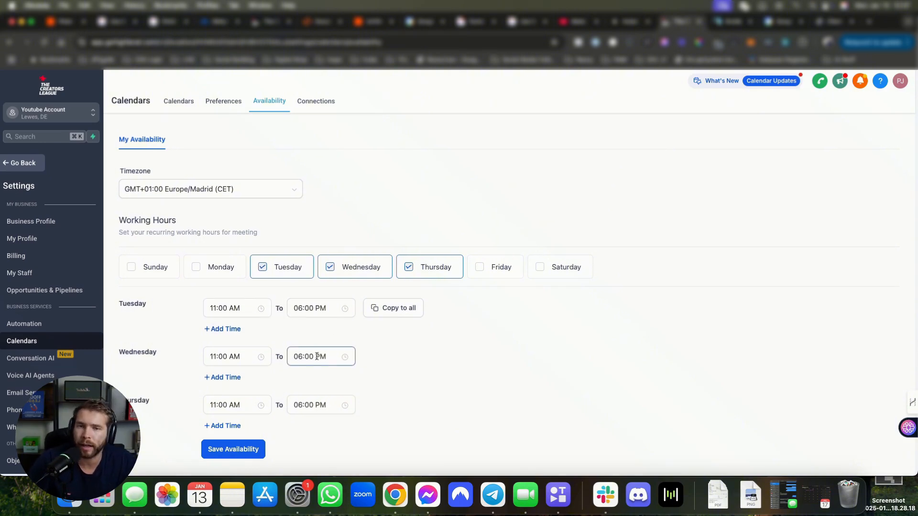
Step: Add a new Video Conferencing connection in Connections and start connecting Zoom
left_click(313, 102)
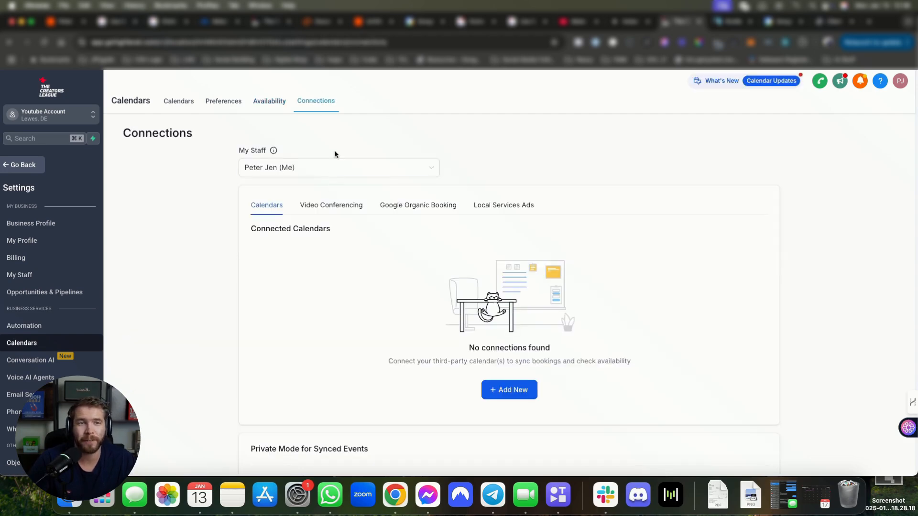
scroll(321, 171, "down", 2)
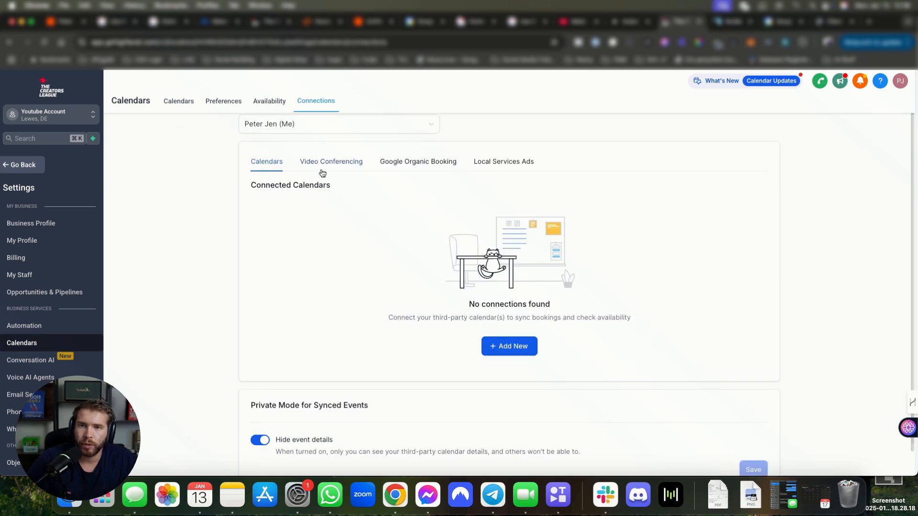
left_click(327, 165)
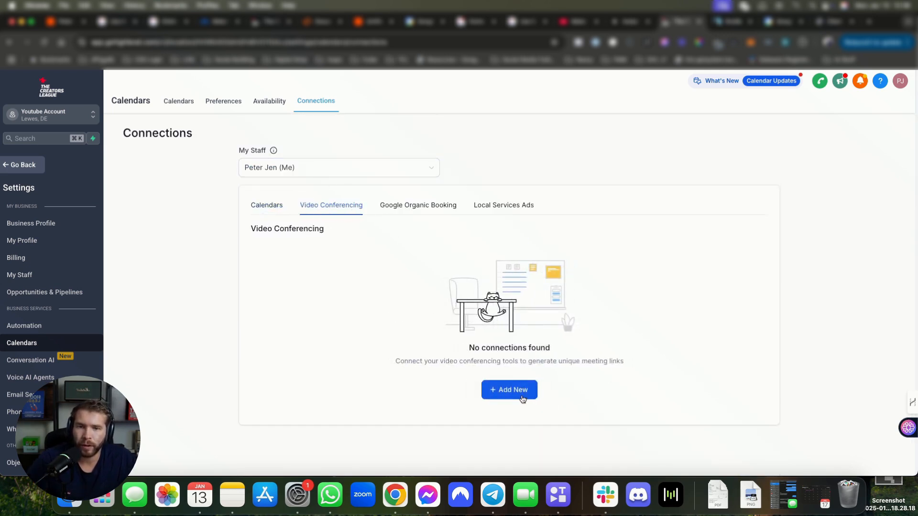
left_click(505, 391)
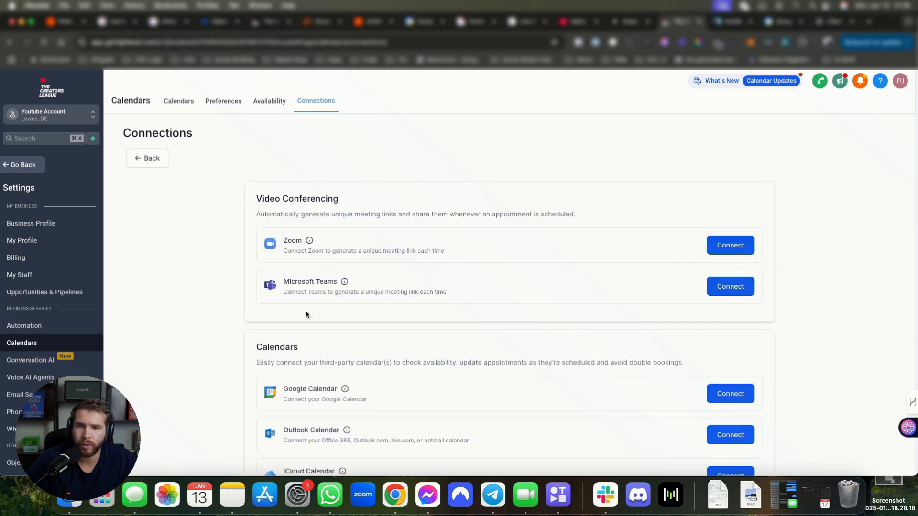
left_click_drag(296, 390, 327, 390)
scroll(329, 394, "down", 2)
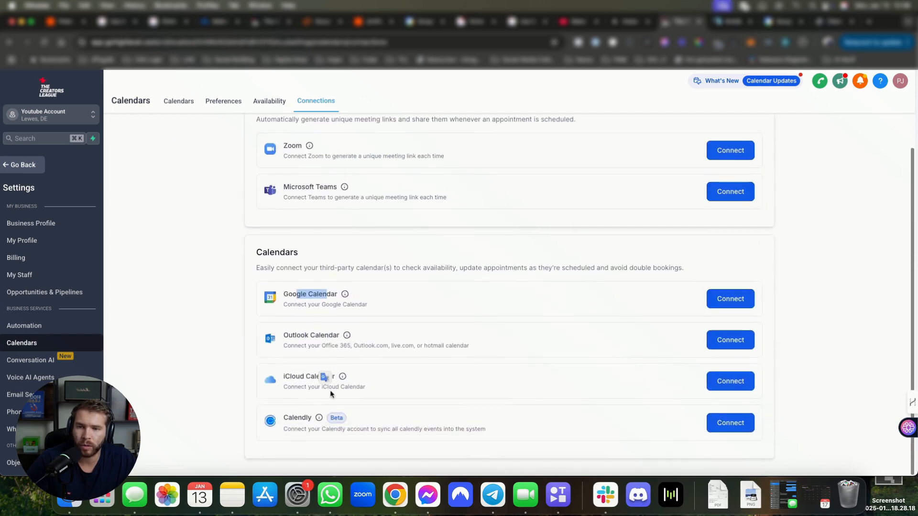
scroll(330, 397, "up", 1)
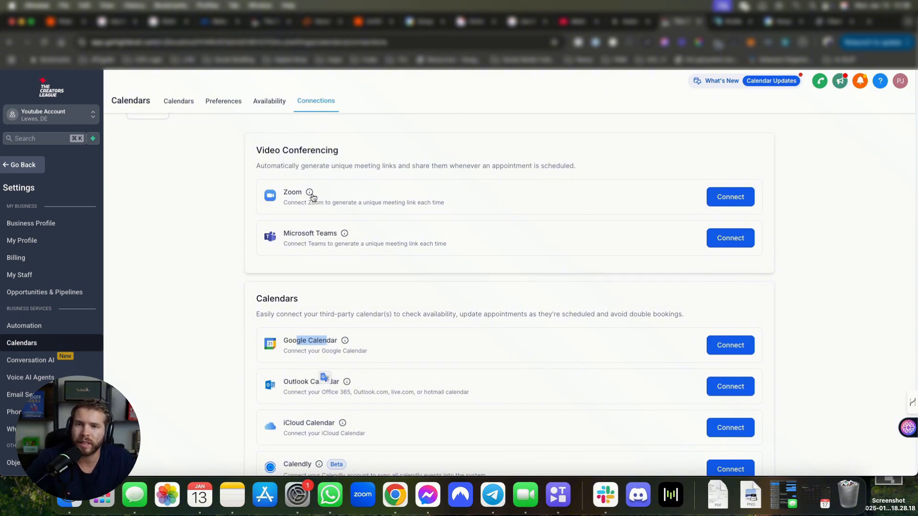
mouse_move(311, 196)
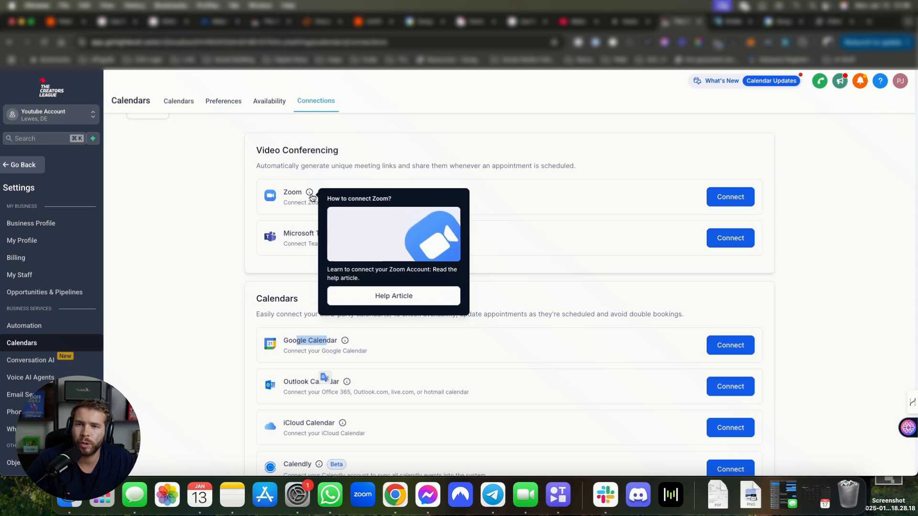
left_click(733, 197)
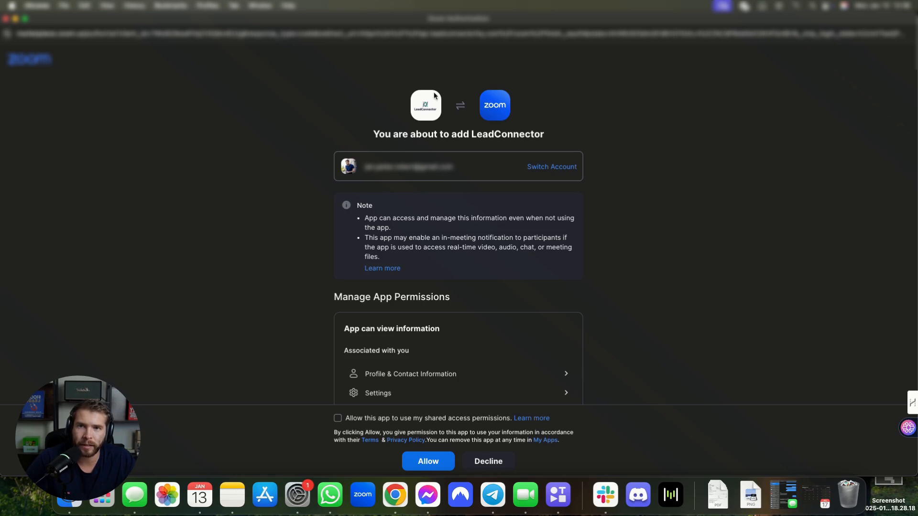
Step: Allow LeadConnector access to Zoom, including shared access permissions
scroll(401, 350, "down", 3)
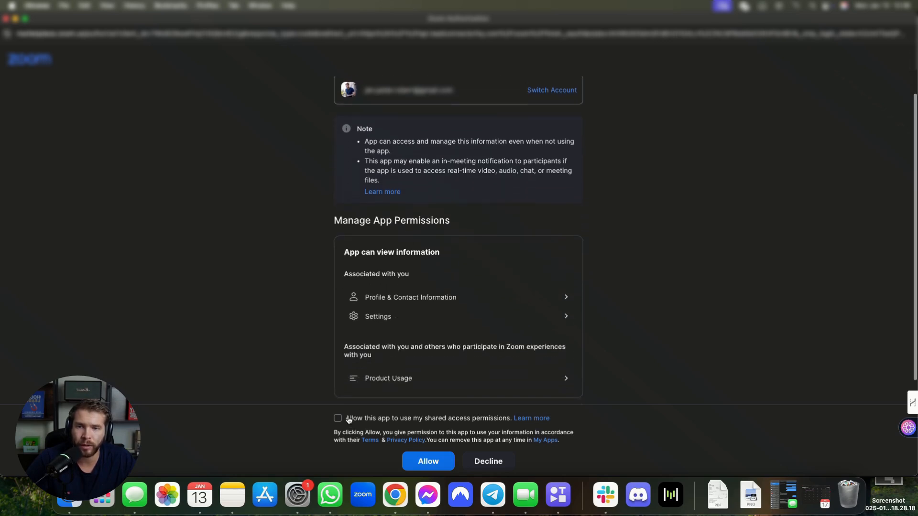
left_click(338, 418)
scroll(363, 356, "up", 2)
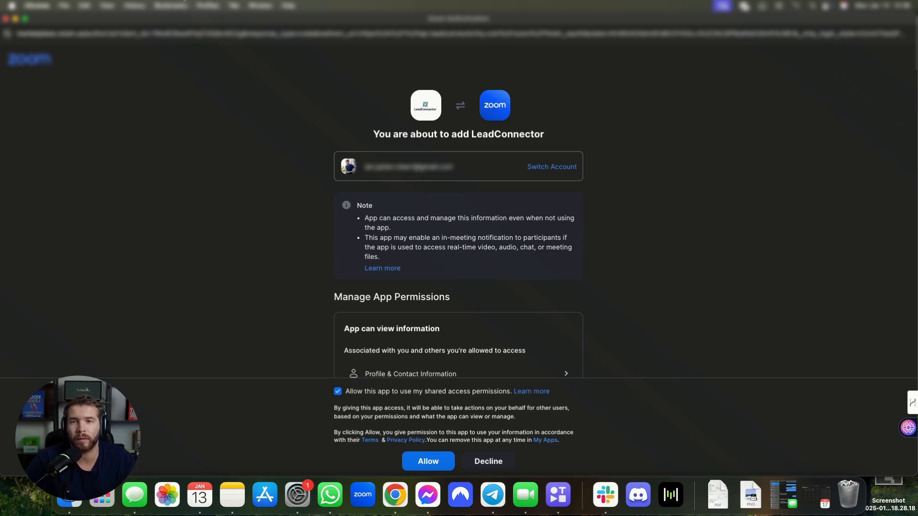
left_click(6, 19)
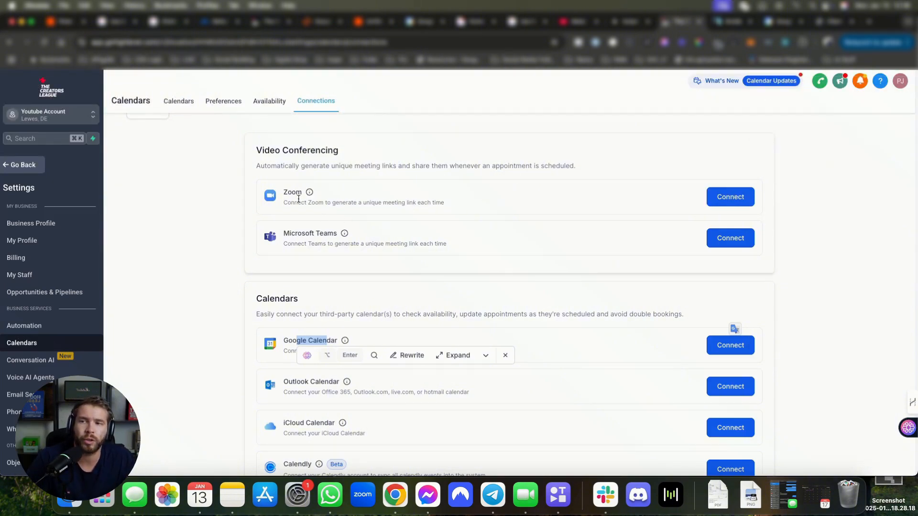
Step: Check the connected Zoom account, the staff list, and the connected Google Calendar
mouse_move(310, 193)
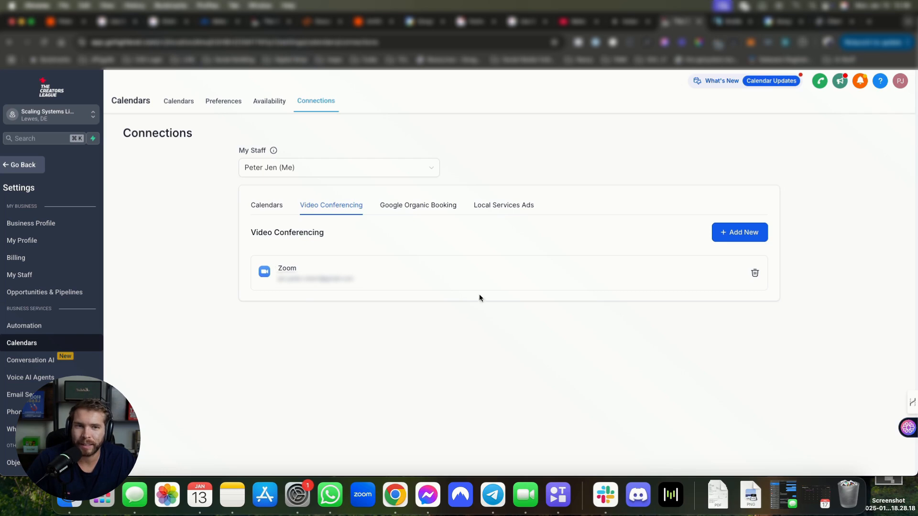
left_click_drag(269, 269, 388, 292)
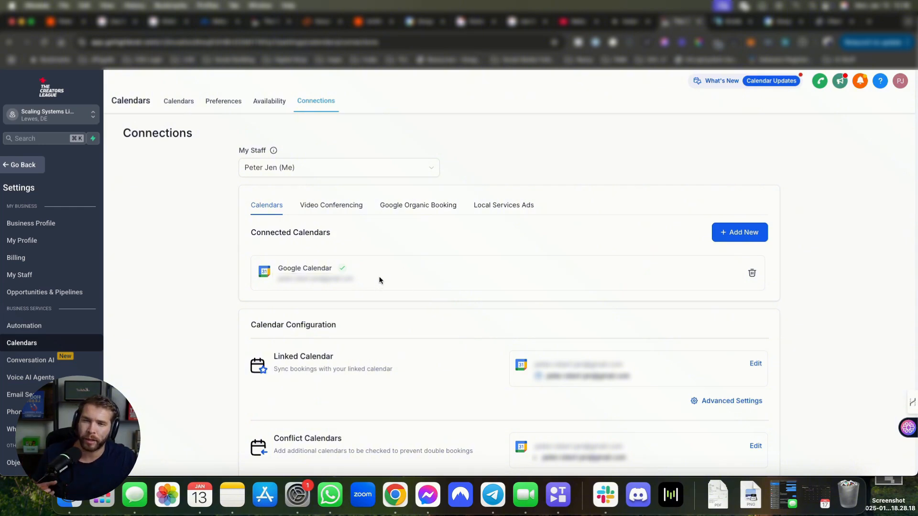
left_click(312, 175)
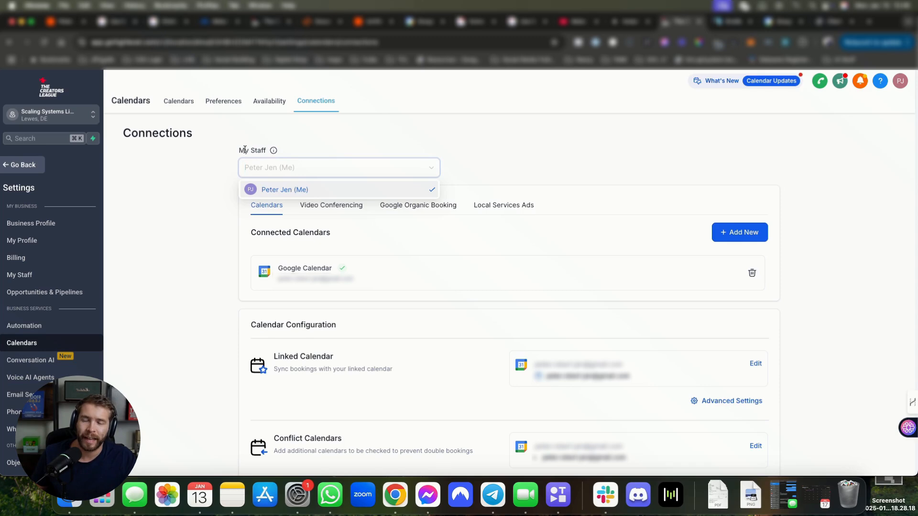
left_click_drag(239, 150, 272, 150)
left_click(361, 153)
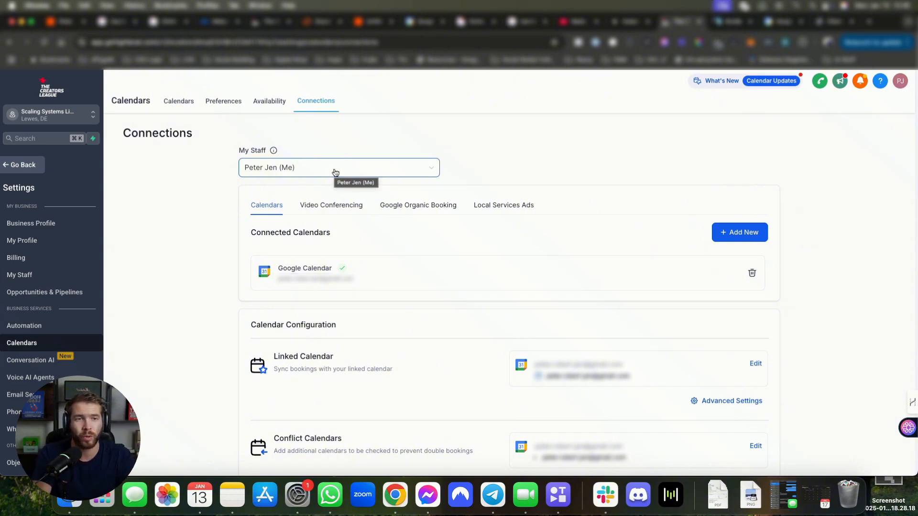
scroll(336, 172, "down", 2)
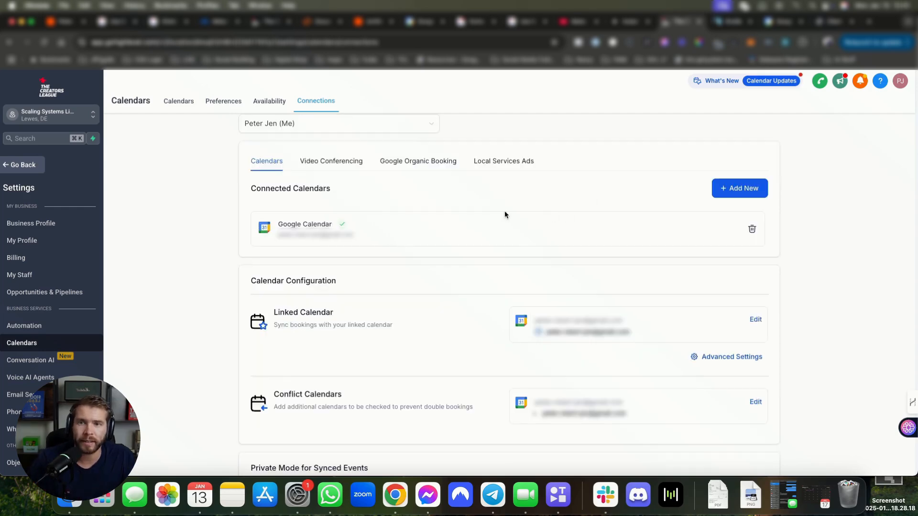
left_click_drag(300, 243, 295, 223)
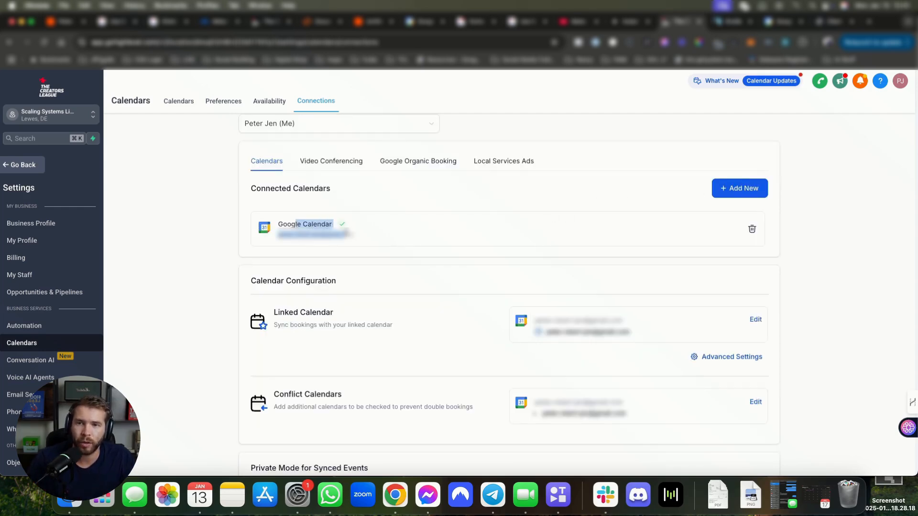
Step: Try connecting Google Calendar via Sign in with Google, then return to Calendar Settings
left_click(741, 188)
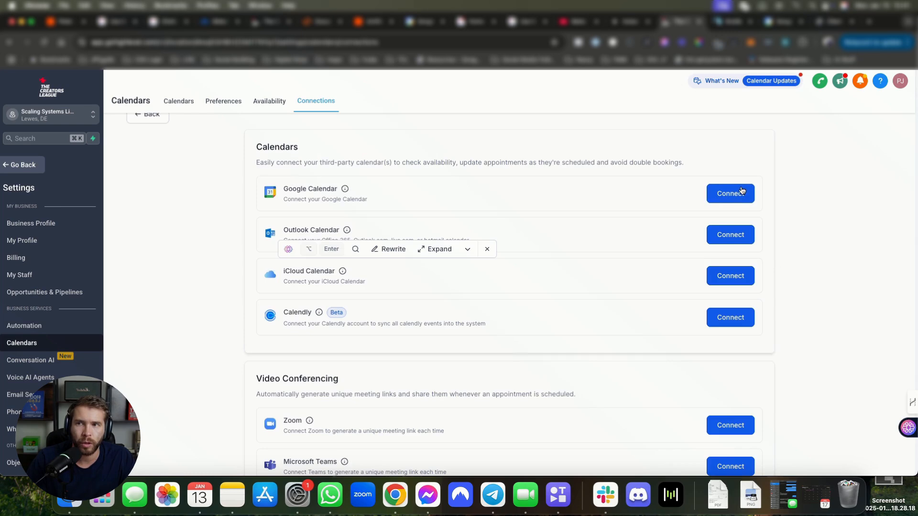
left_click(733, 194)
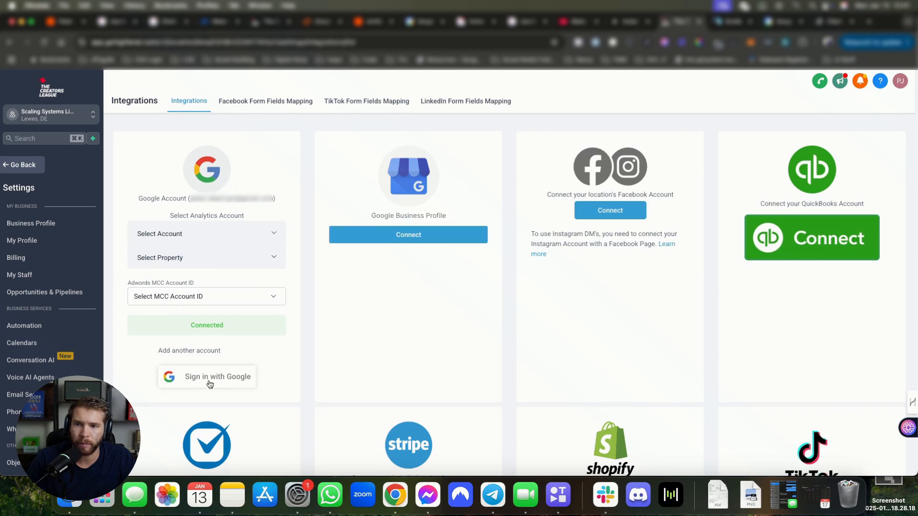
left_click(209, 377)
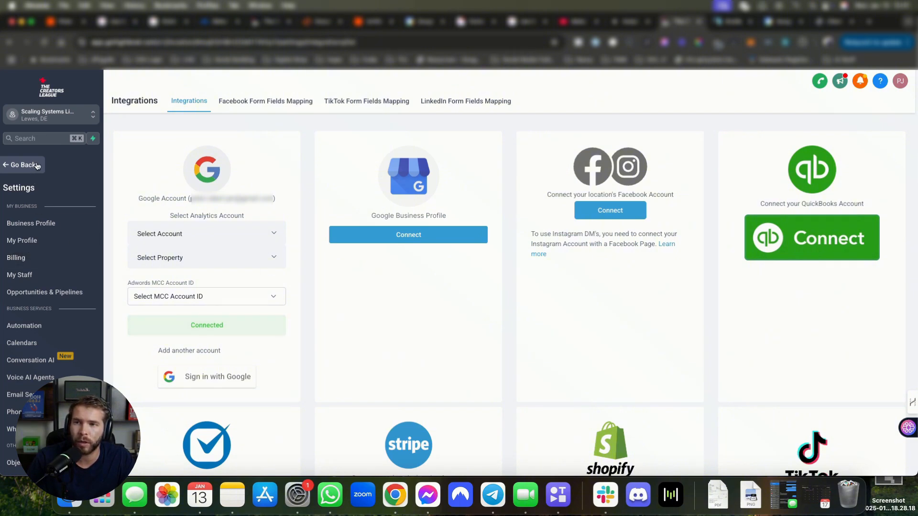
scroll(47, 353, "down", 5)
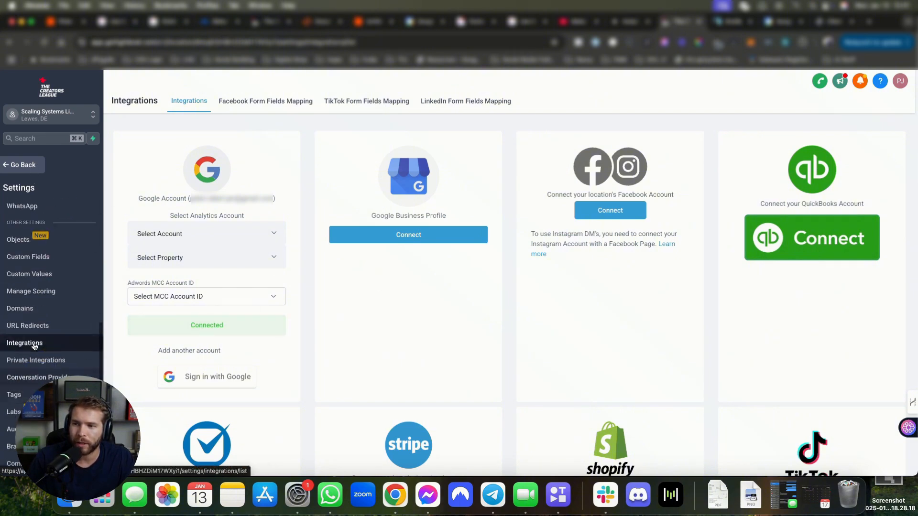
scroll(37, 334, "up", 4)
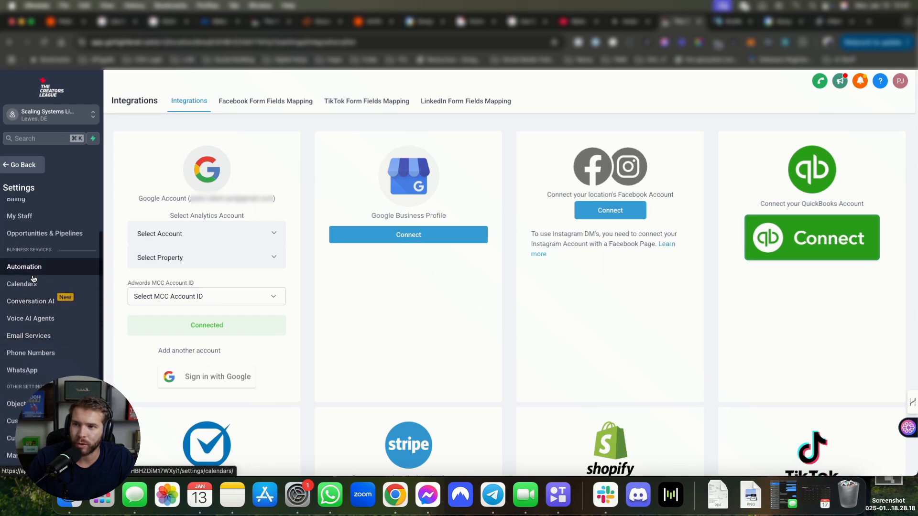
left_click(29, 287)
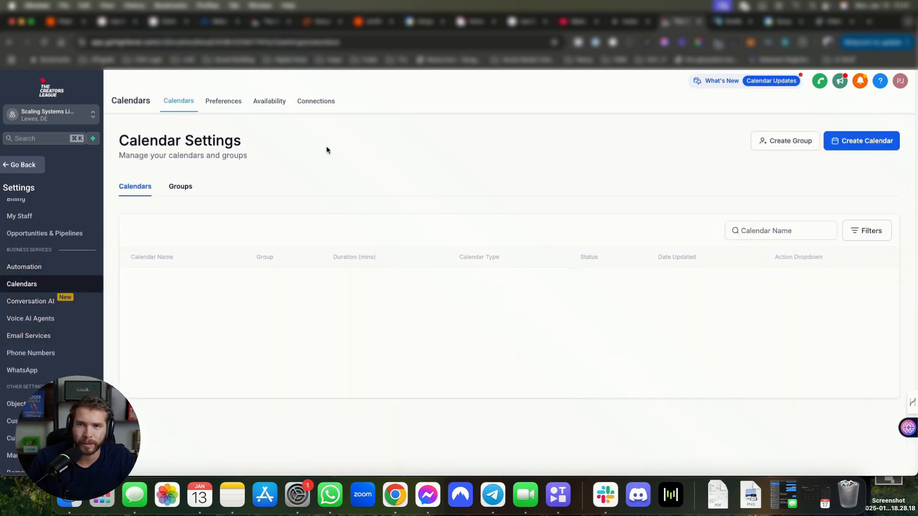
Step: Review the connected Google Calendar and Linked Calendar entries under Connections
left_click(316, 101)
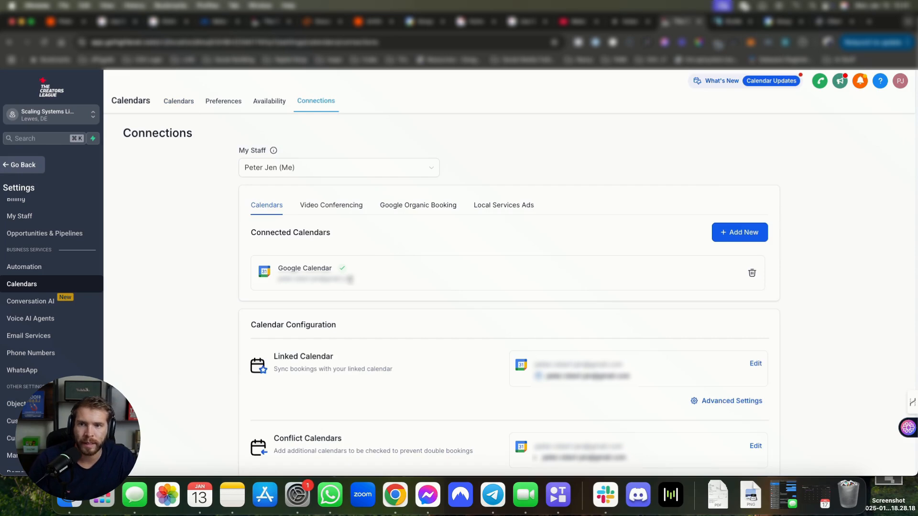
left_click_drag(276, 268, 374, 287)
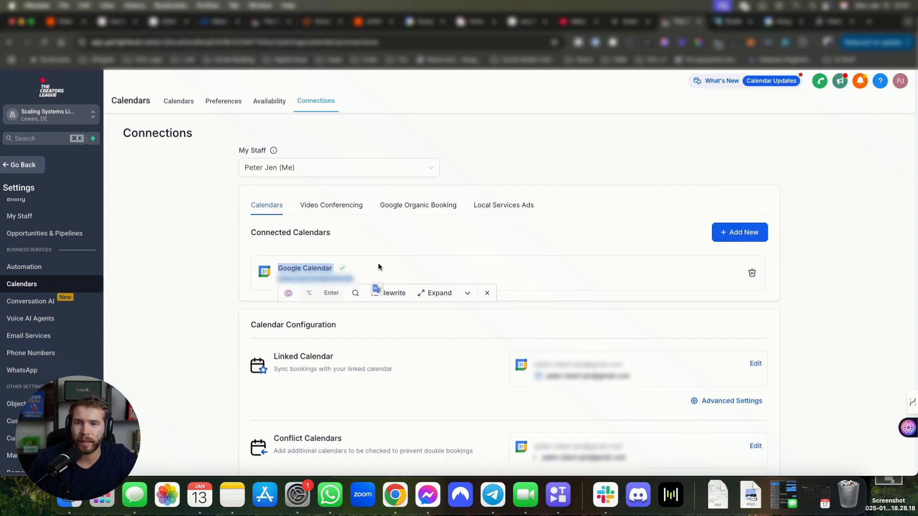
left_click(378, 268)
scroll(335, 270, "down", 2)
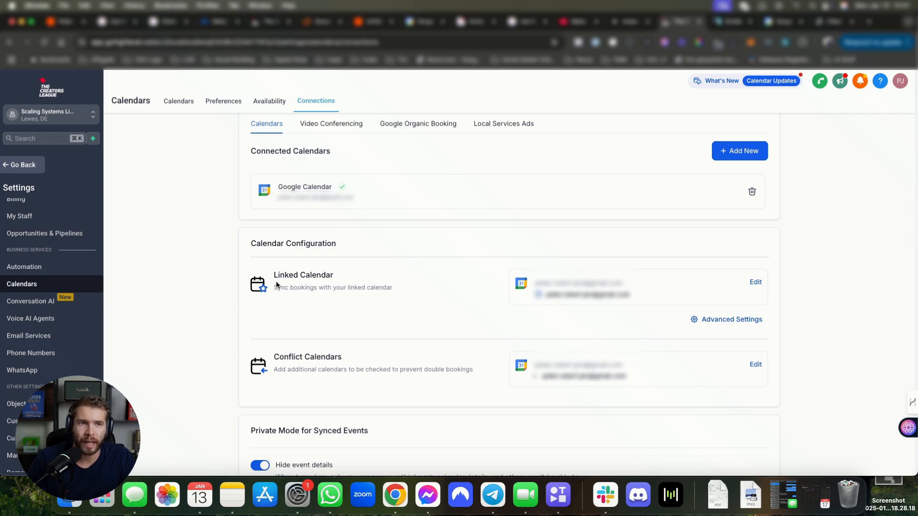
left_click_drag(279, 274, 343, 288)
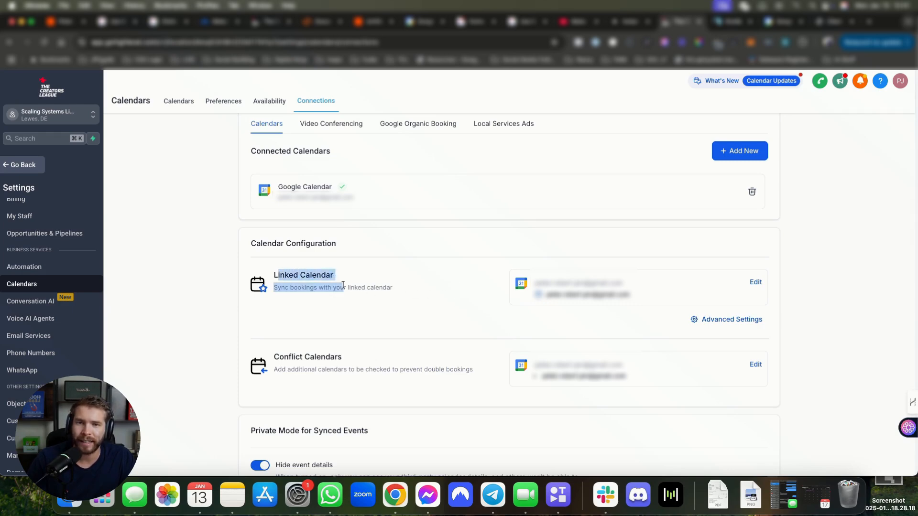
Step: Set the linked calendar to 'Do not add new events to any calendar' and save
left_click(755, 282)
left_click(384, 325)
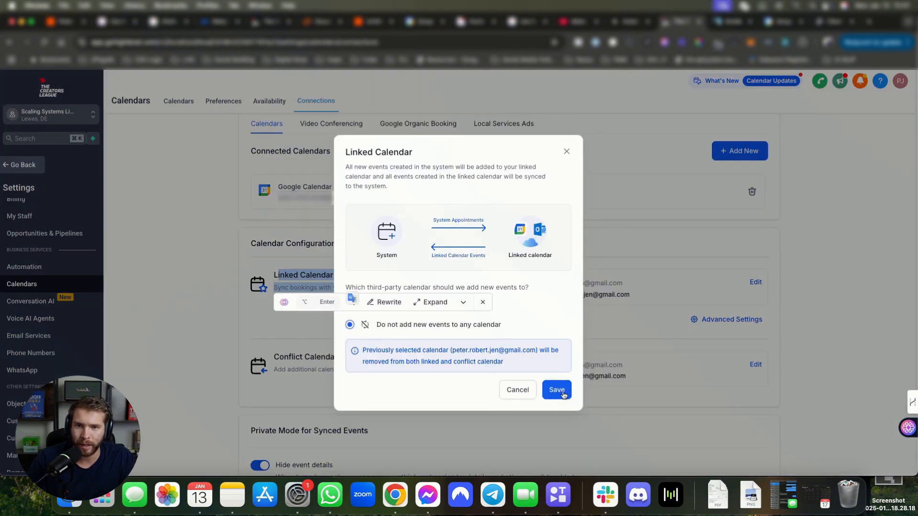
left_click(535, 326)
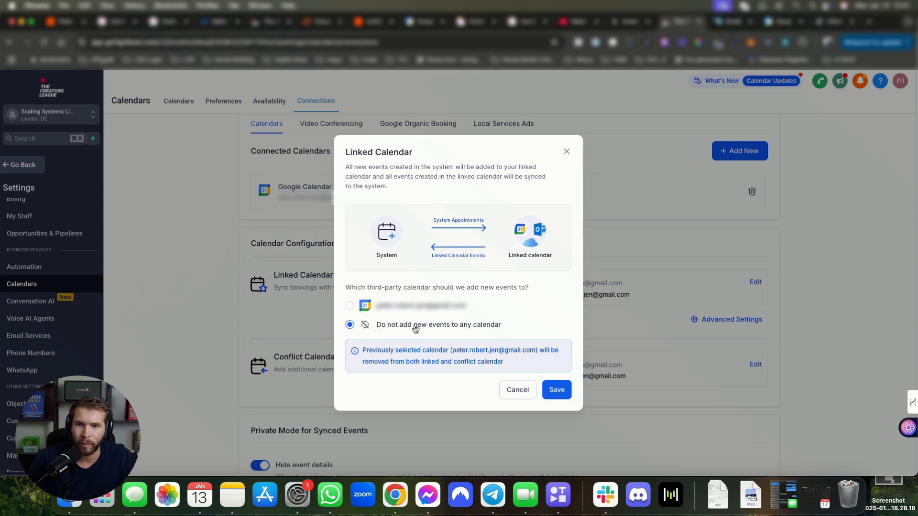
left_click(556, 392)
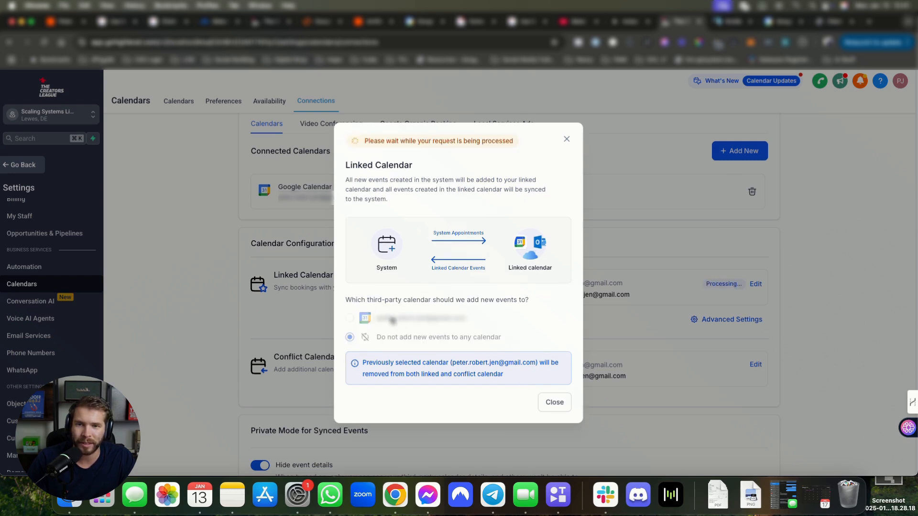
left_click(566, 139)
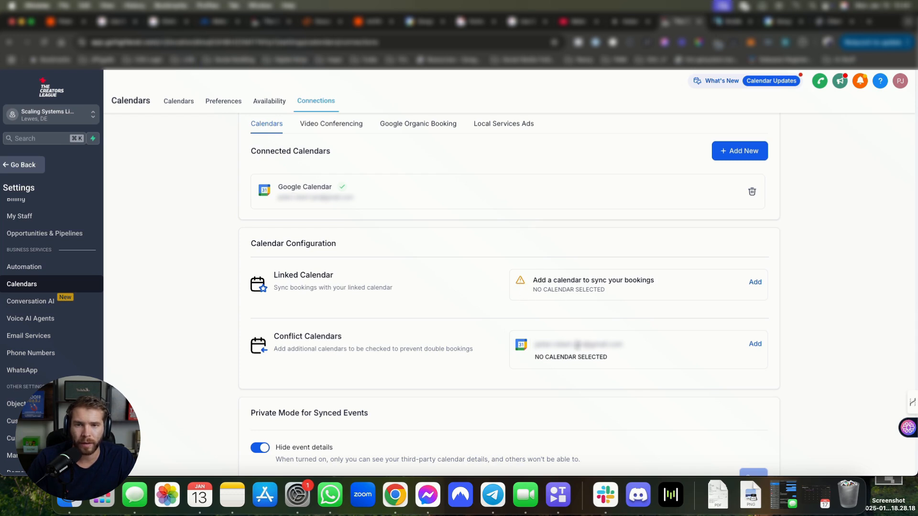
left_click_drag(535, 340, 625, 371)
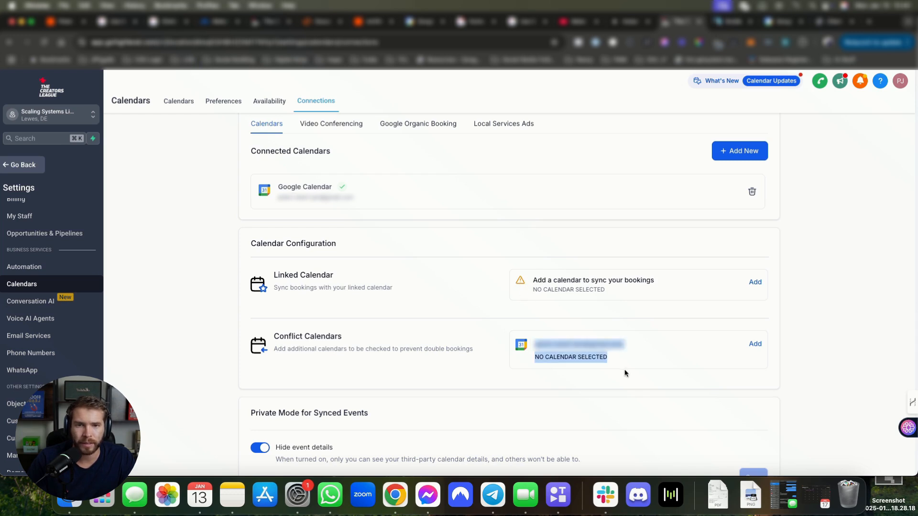
Step: Tick the Google account calendar under Conflict Calendars and save it
left_click(755, 344)
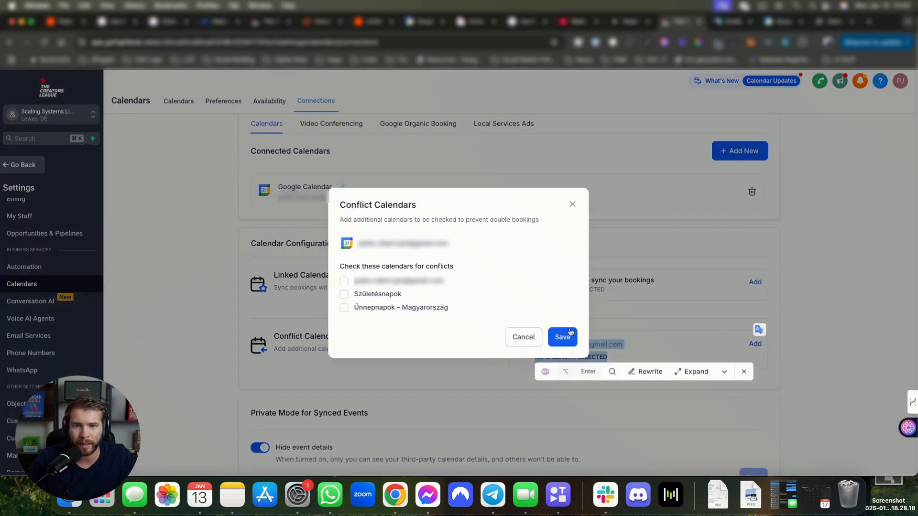
left_click(344, 281)
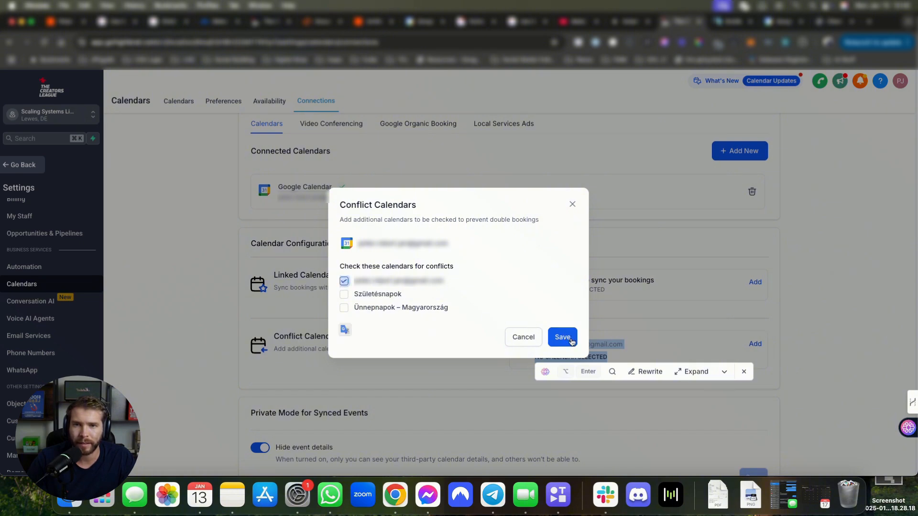
left_click_drag(338, 204, 416, 205)
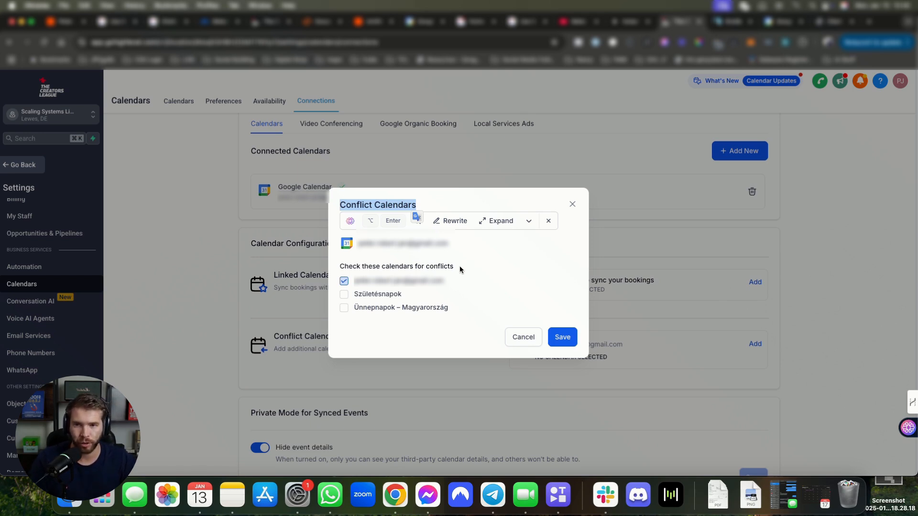
left_click(560, 337)
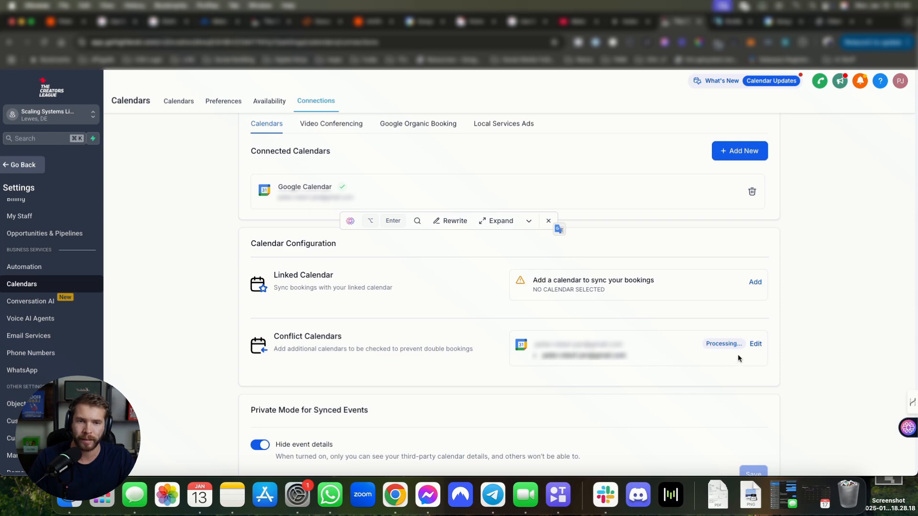
Step: Save the Google calendar as the linked calendar for new events
left_click(719, 350)
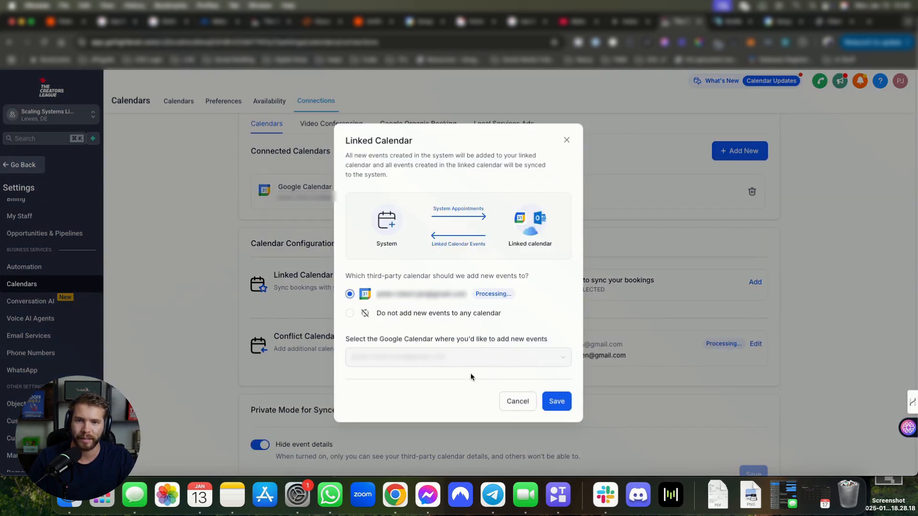
left_click(559, 402)
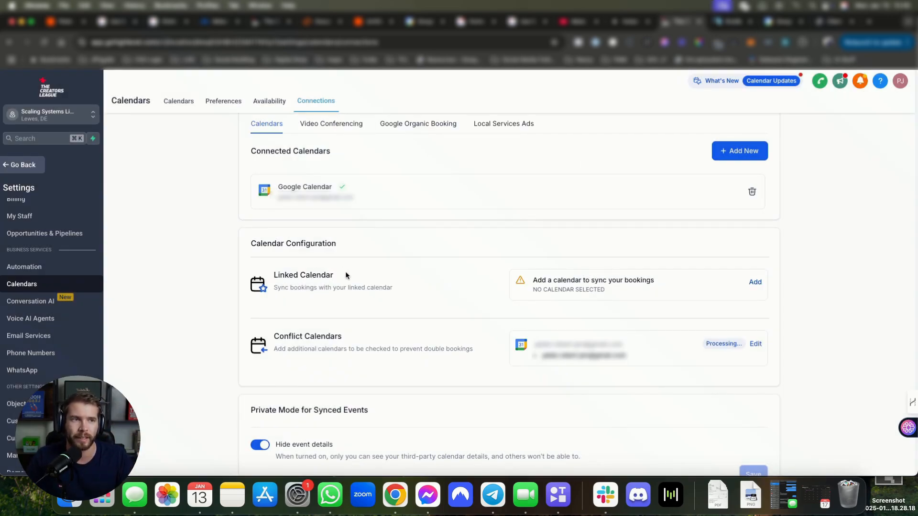
left_click_drag(266, 332, 352, 335)
left_click(354, 335)
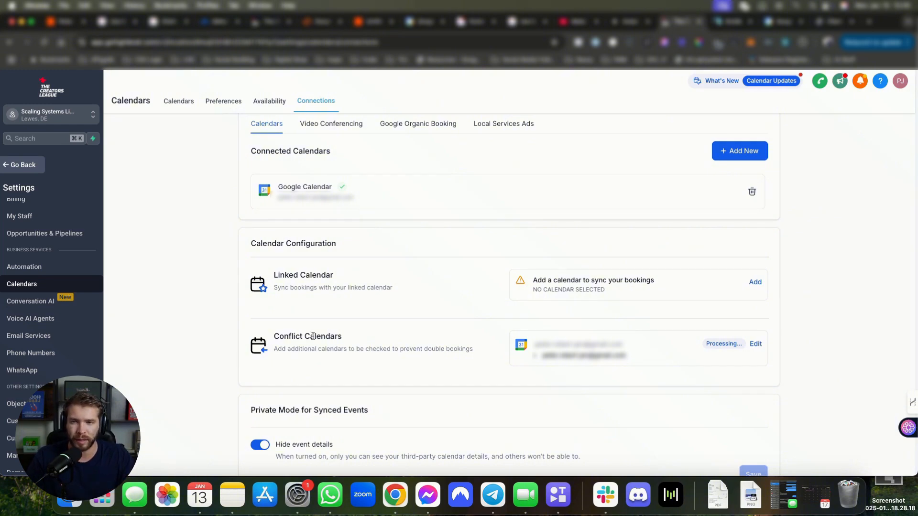
left_click_drag(314, 336, 389, 375)
left_click_drag(306, 274, 336, 288)
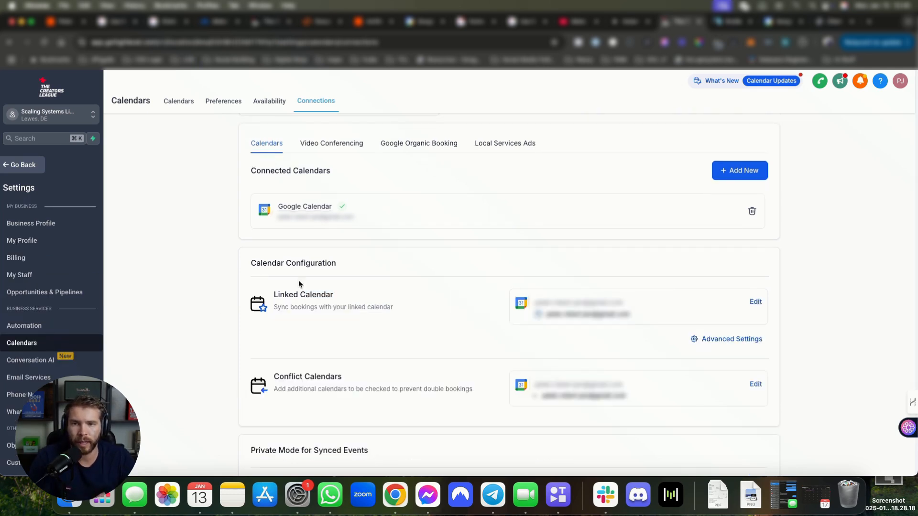
Step: Review the Linked Calendar and Conflict Calendar settings, closing each without changes
left_click(756, 302)
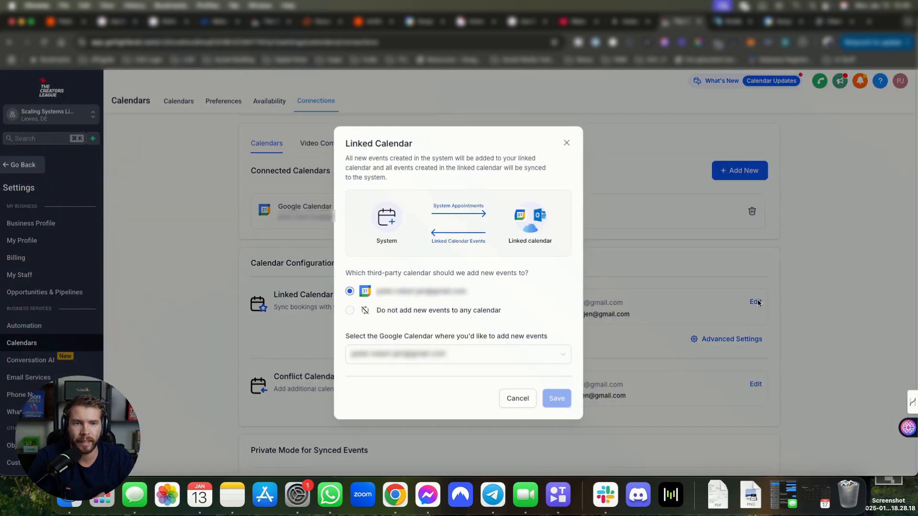
left_click(566, 143)
left_click(757, 386)
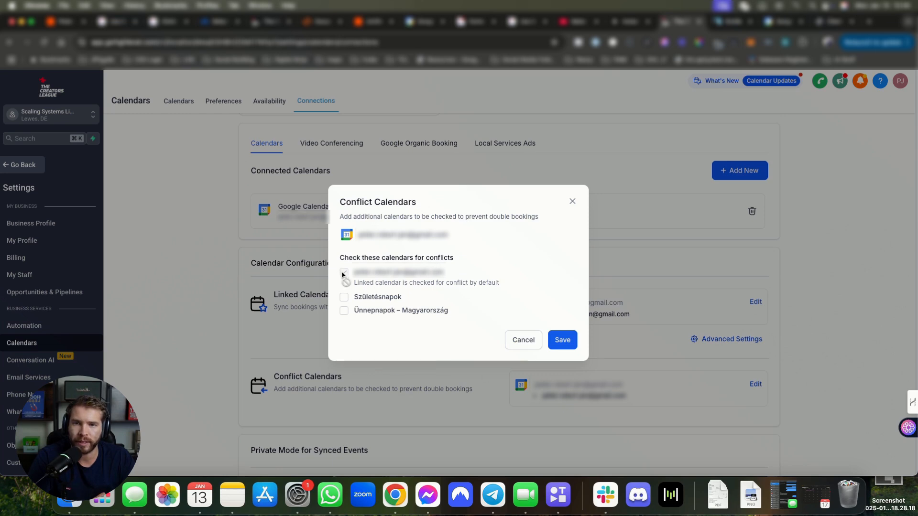
left_click(571, 202)
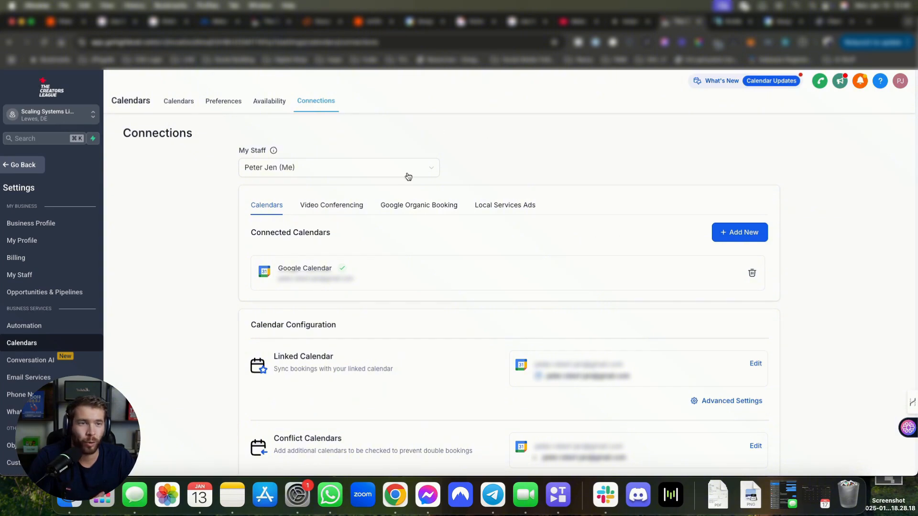
Step: From the Calendars list, create a new calendar of type Personal Booking under 'Explore more types'
left_click(190, 102)
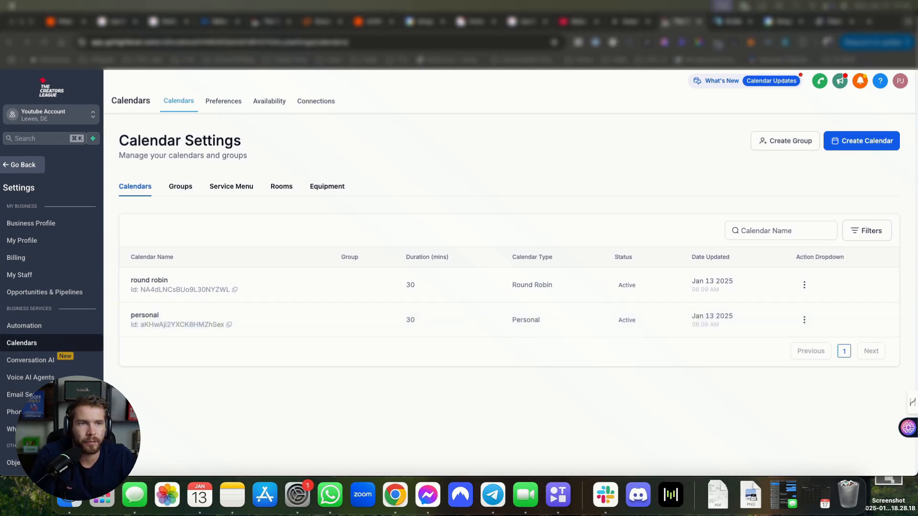
left_click(848, 147)
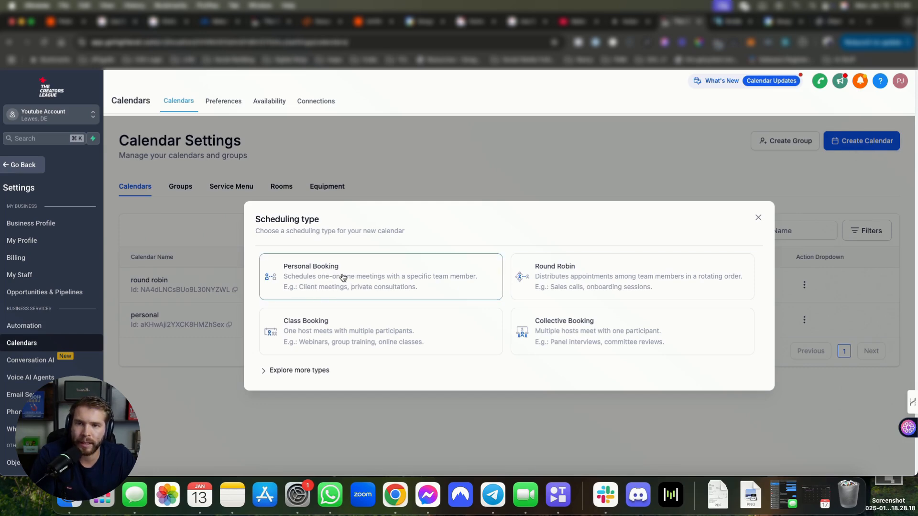
left_click(322, 278)
left_click(652, 136)
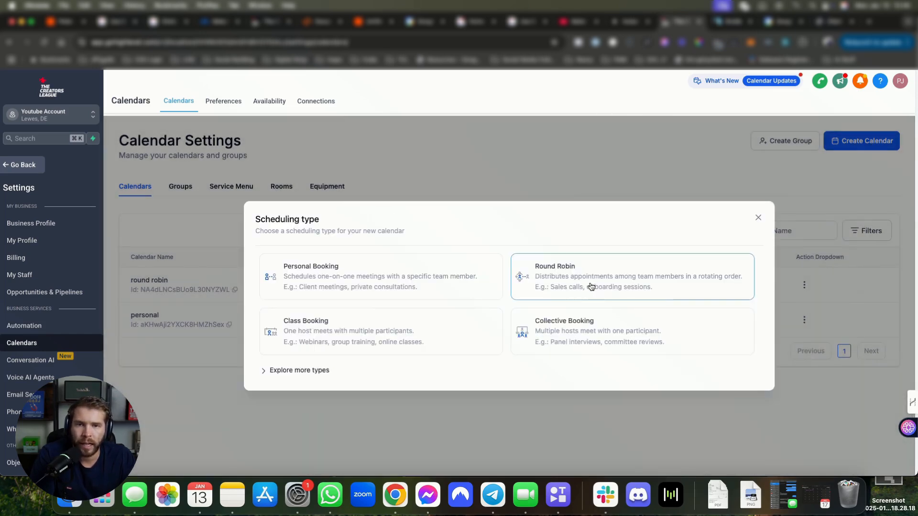
left_click(278, 372)
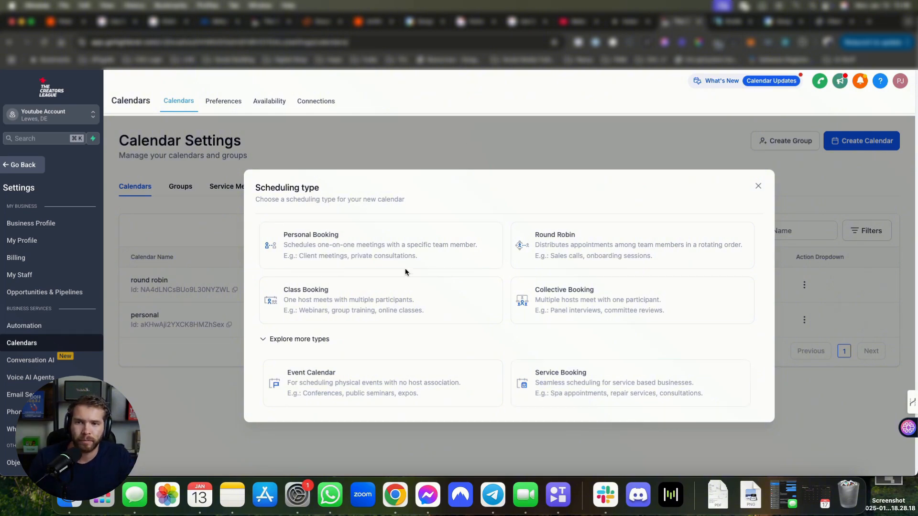
left_click(317, 246)
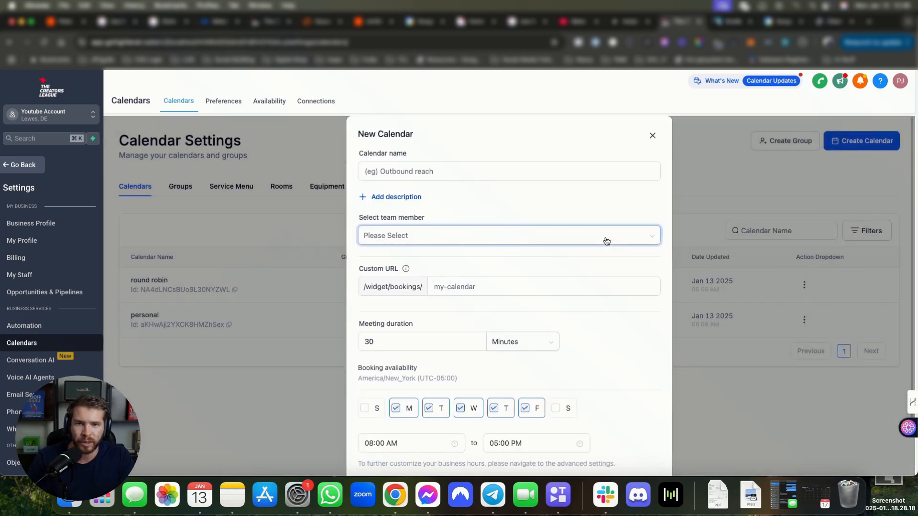
Step: Close the New Calendar form and review the Round Robin and Personal calendar types in the list
left_click(652, 136)
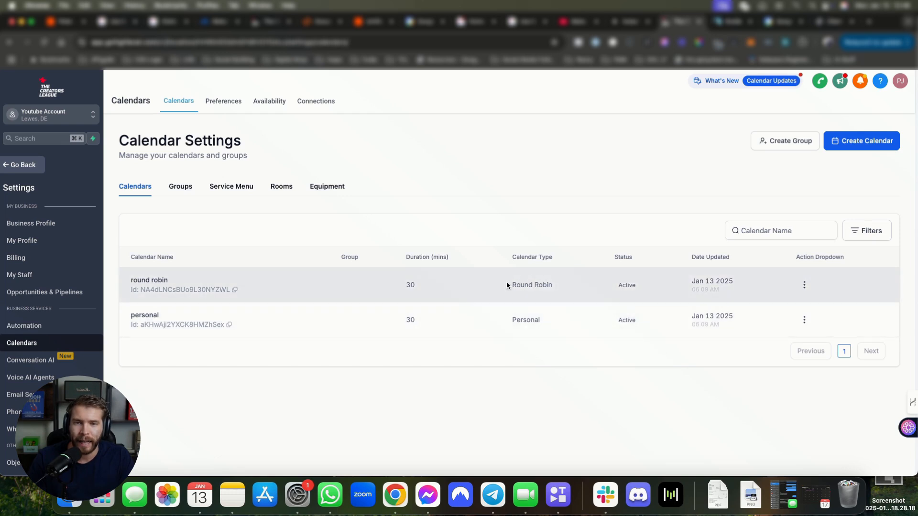
left_click_drag(506, 285, 546, 328)
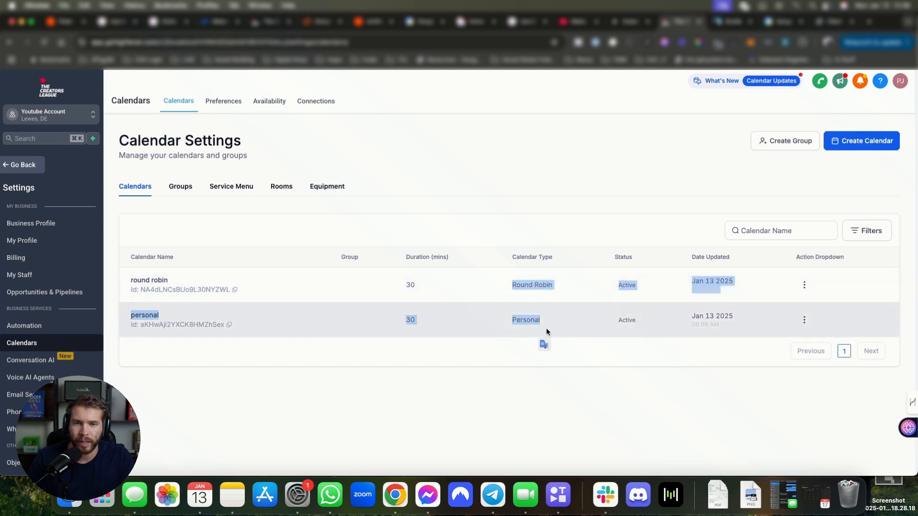
left_click(348, 362)
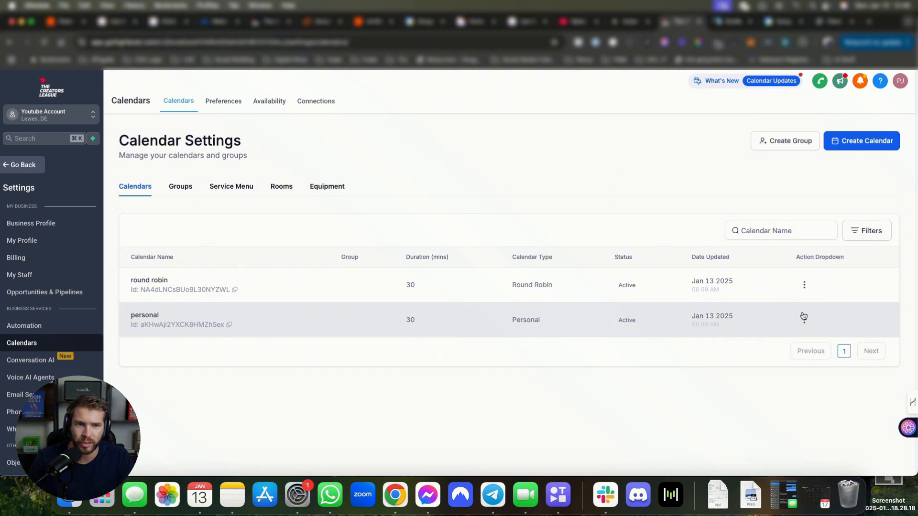
left_click_drag(534, 318, 516, 321)
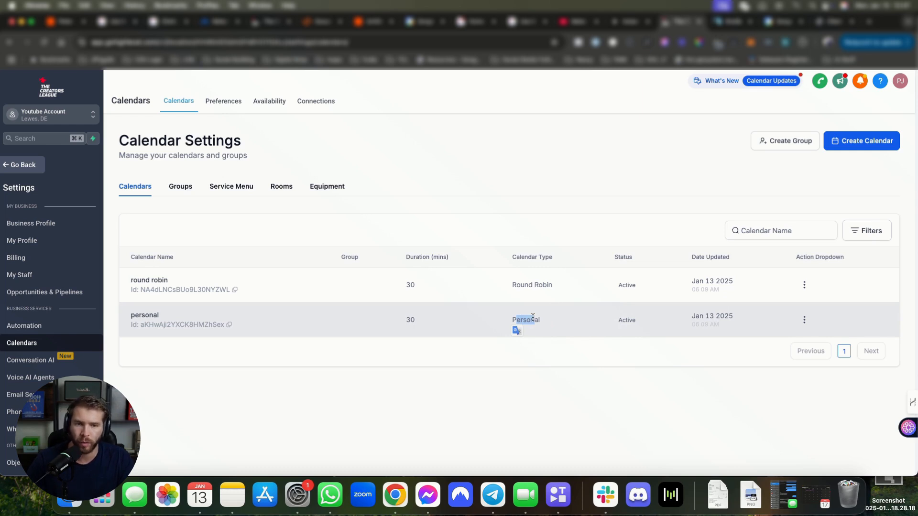
left_click(484, 326)
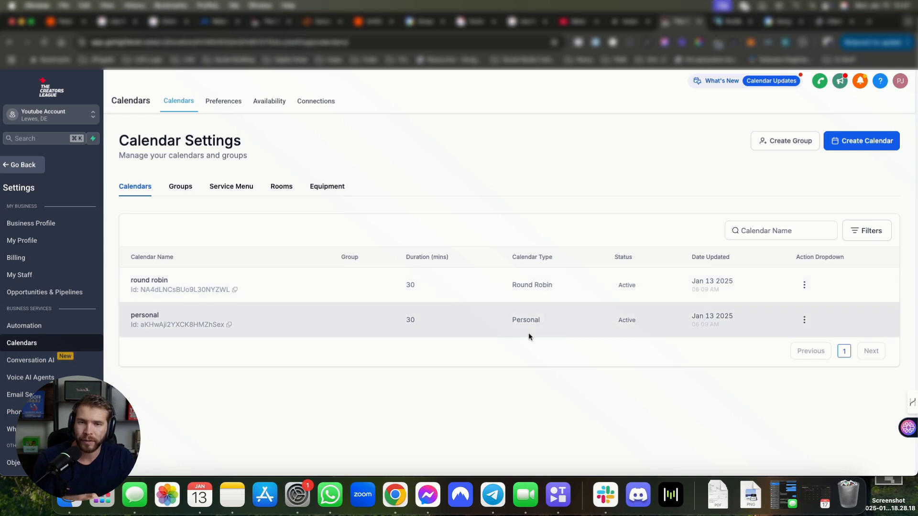
left_click_drag(135, 315, 245, 311)
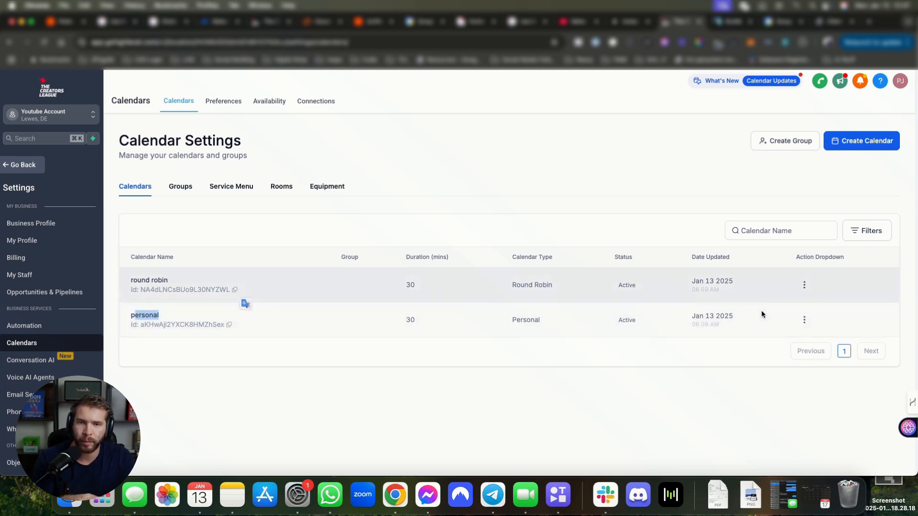
left_click(760, 310)
left_click_drag(549, 290, 500, 281)
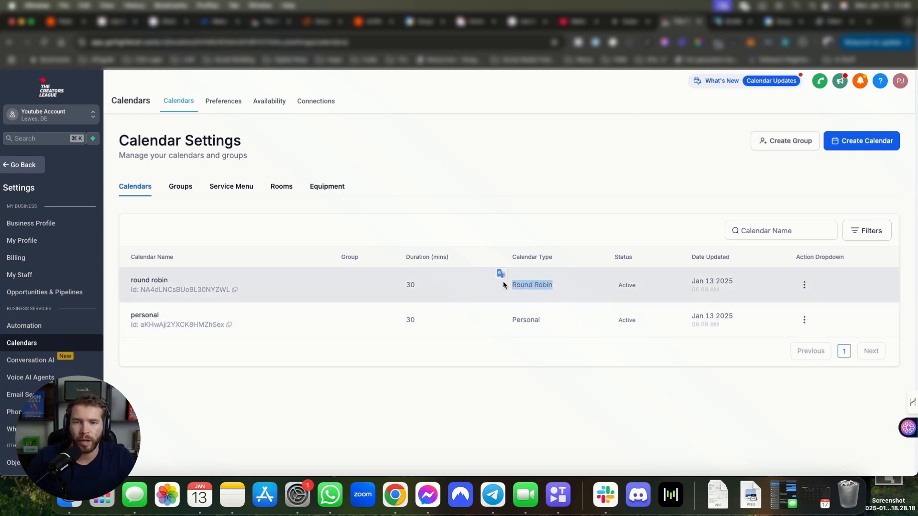
left_click(515, 291)
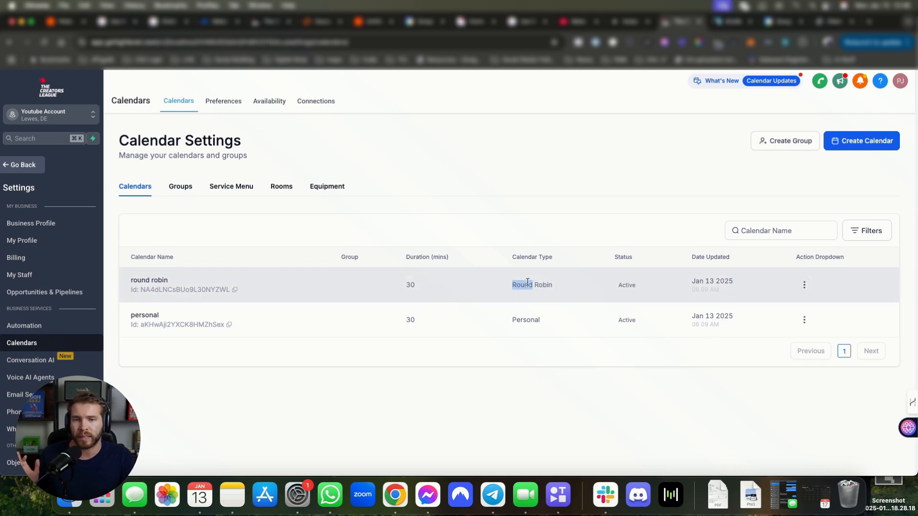
left_click_drag(527, 282, 568, 285)
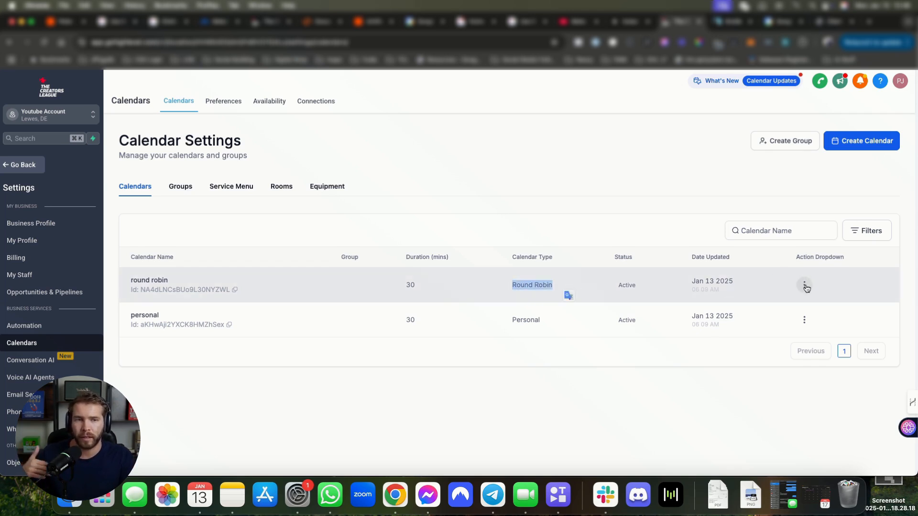
left_click_drag(542, 321, 513, 320)
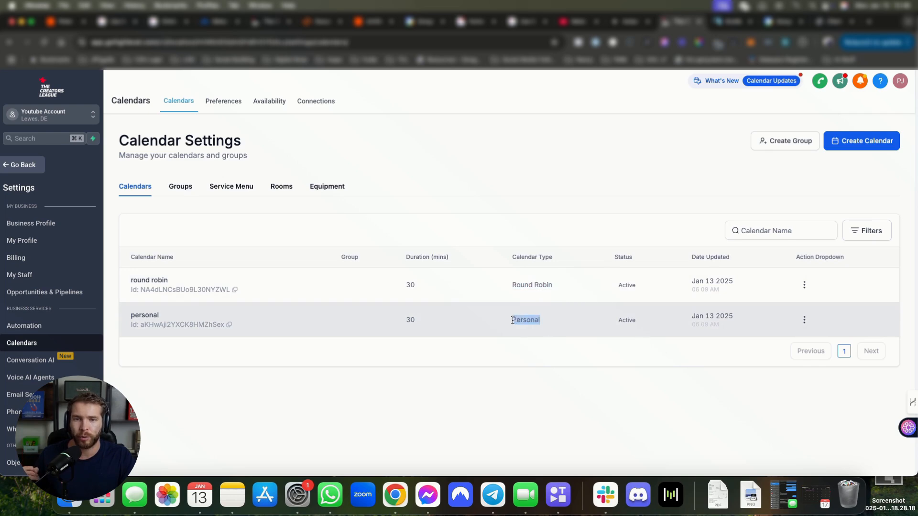
left_click(804, 285)
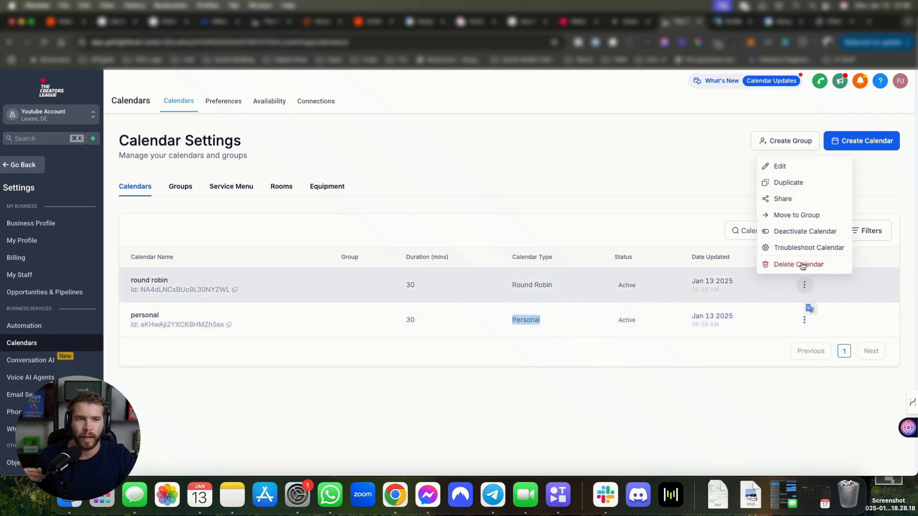
left_click(803, 169)
scroll(549, 273, "down", 10)
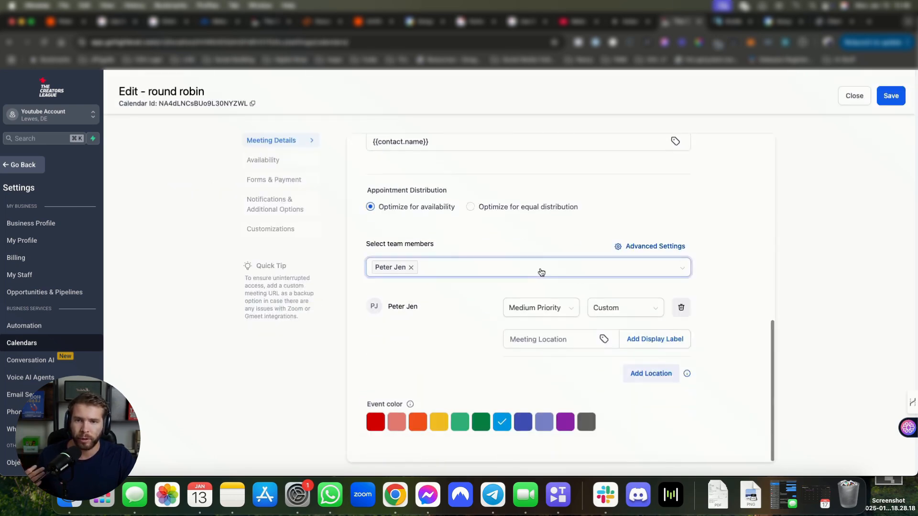
left_click(448, 269)
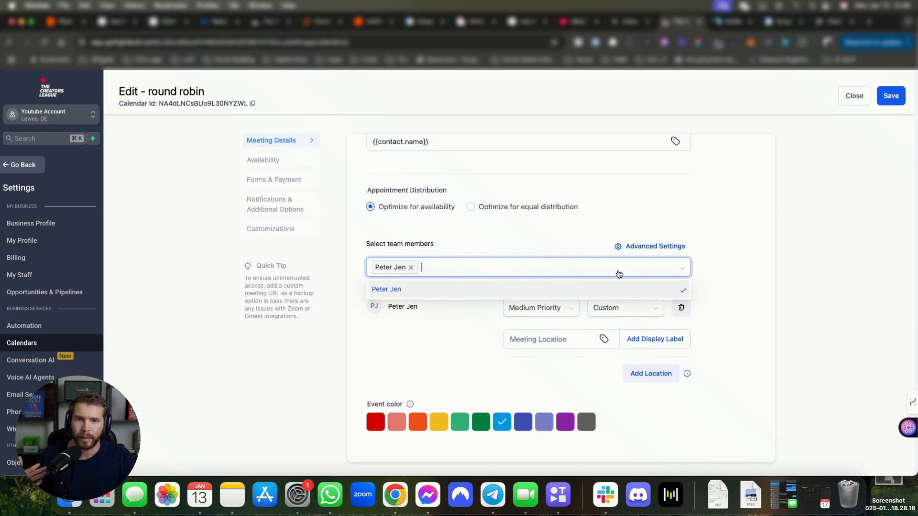
left_click(764, 319)
left_click(854, 95)
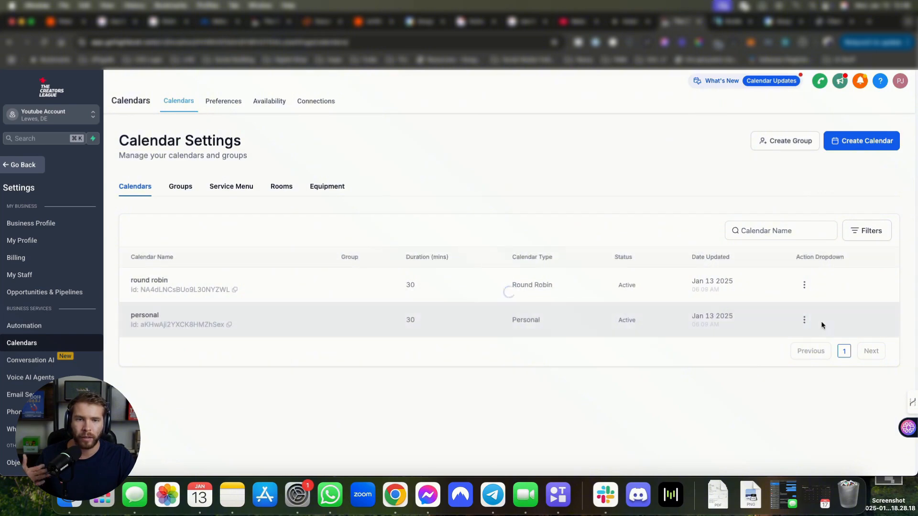
left_click(804, 319)
left_click(784, 204)
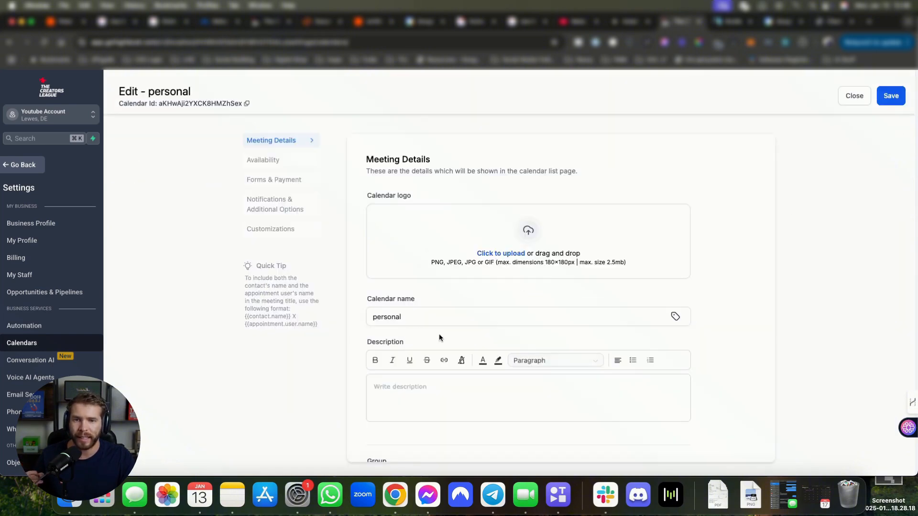
scroll(438, 333, "down", 10)
left_click(426, 273)
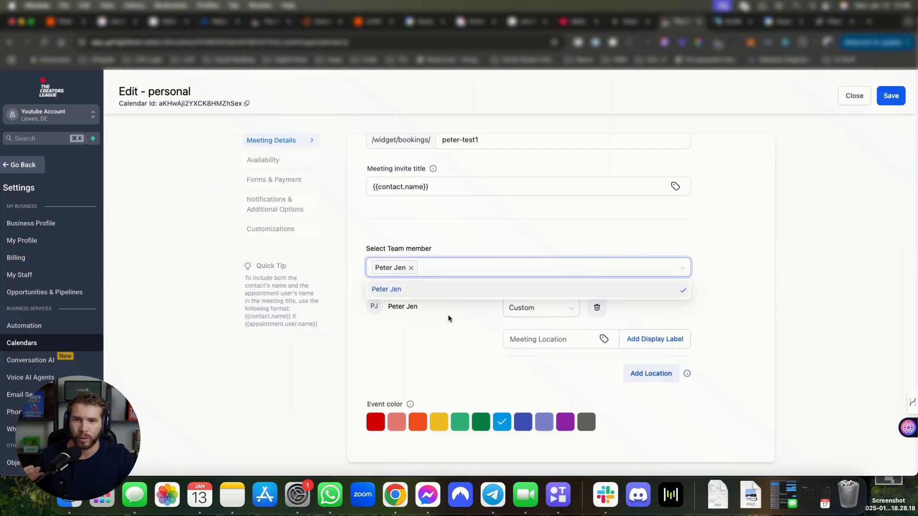
left_click(457, 337)
left_click(435, 266)
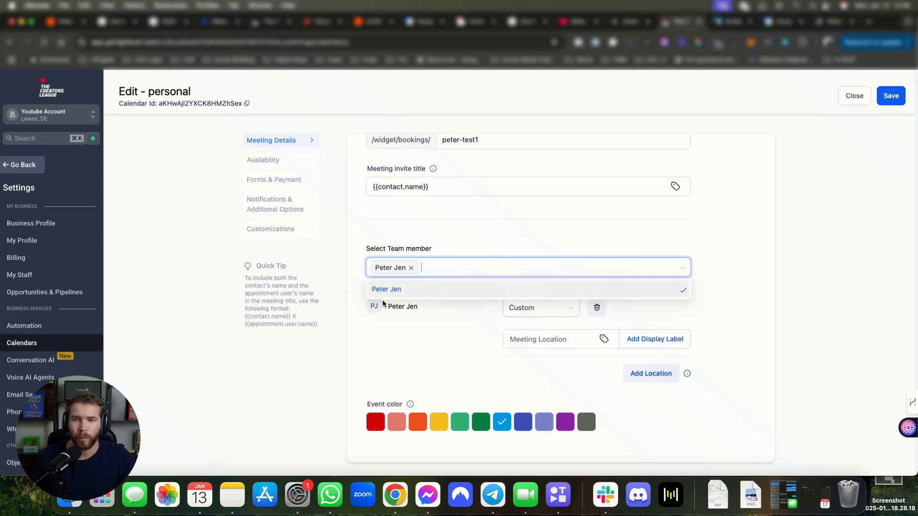
left_click(406, 319)
scroll(639, 195, "up", 1)
left_click(854, 96)
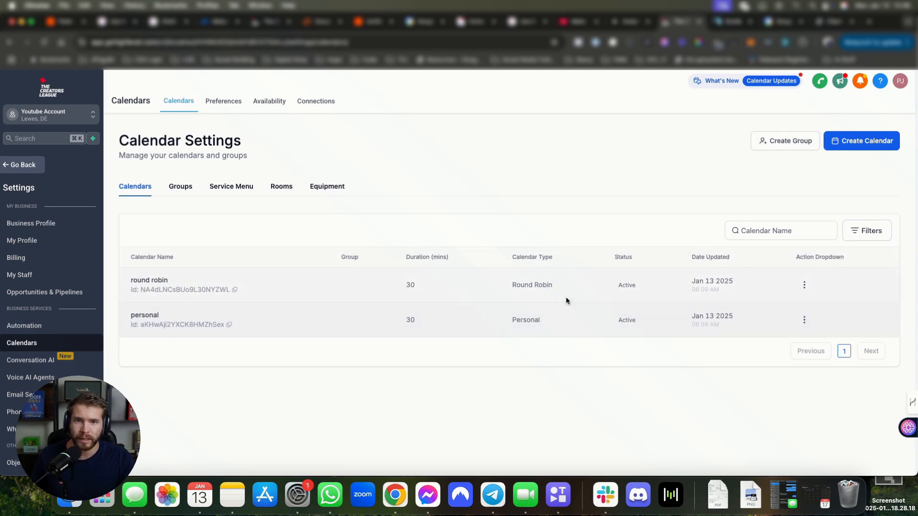
left_click_drag(557, 286, 493, 286)
left_click_drag(544, 318, 498, 319)
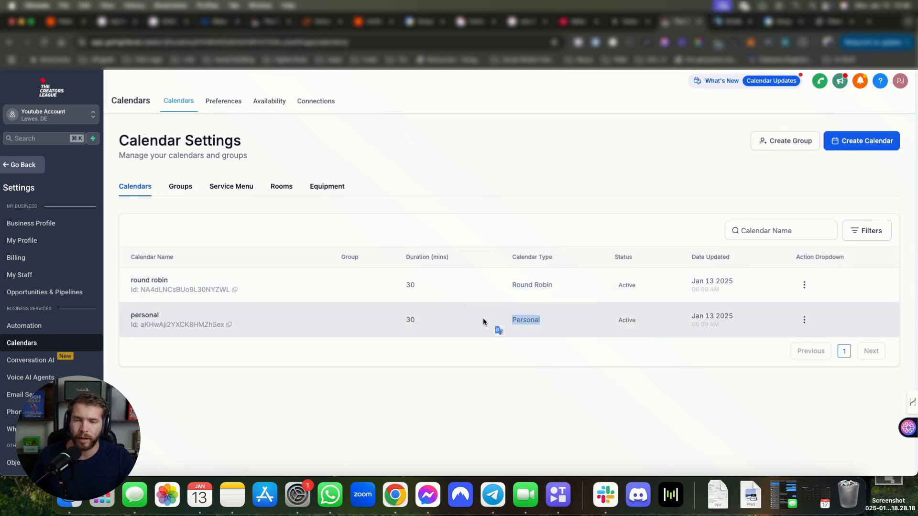
Step: Rename the personal calendar to 'Strategy Call' with the owner's initials in brackets, and save
left_click(803, 320)
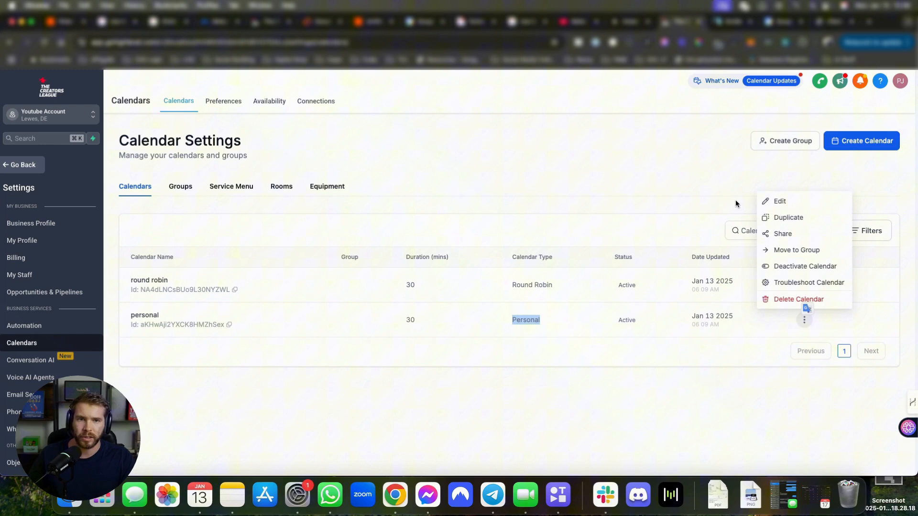
left_click(783, 203)
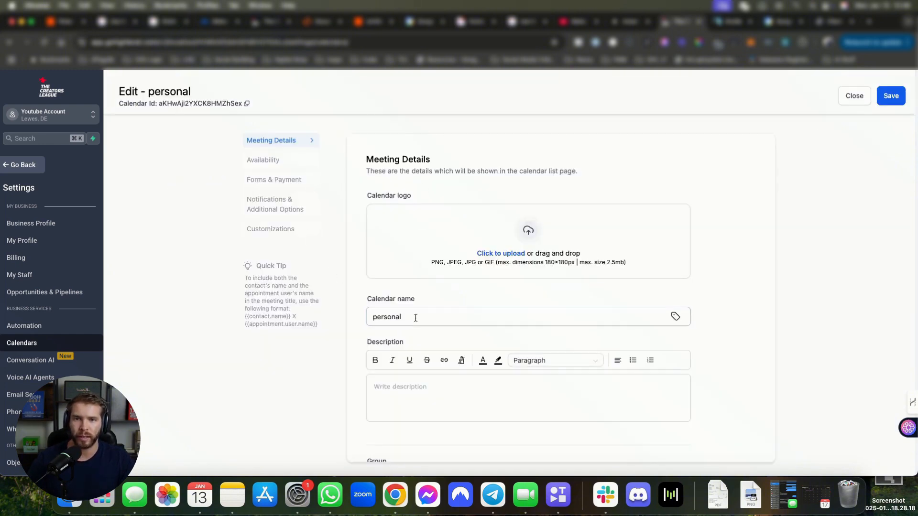
triple_click(415, 318)
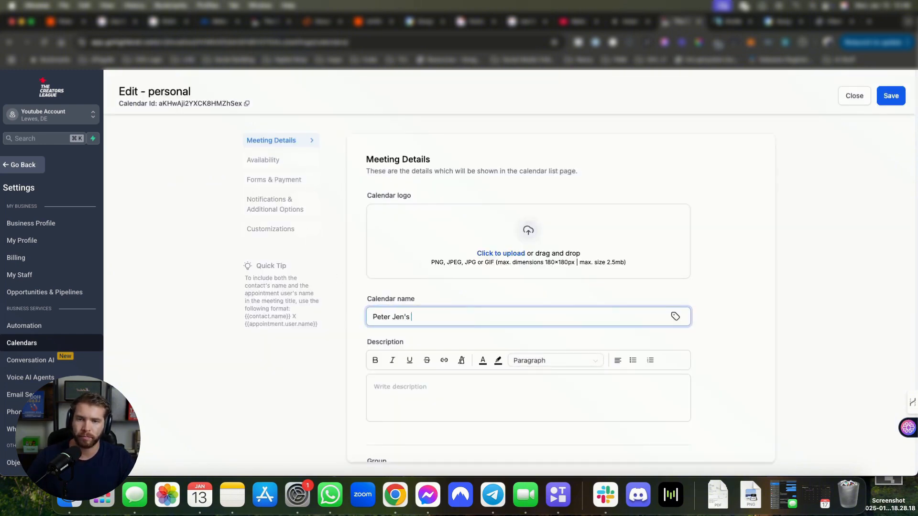
type("s Cal")
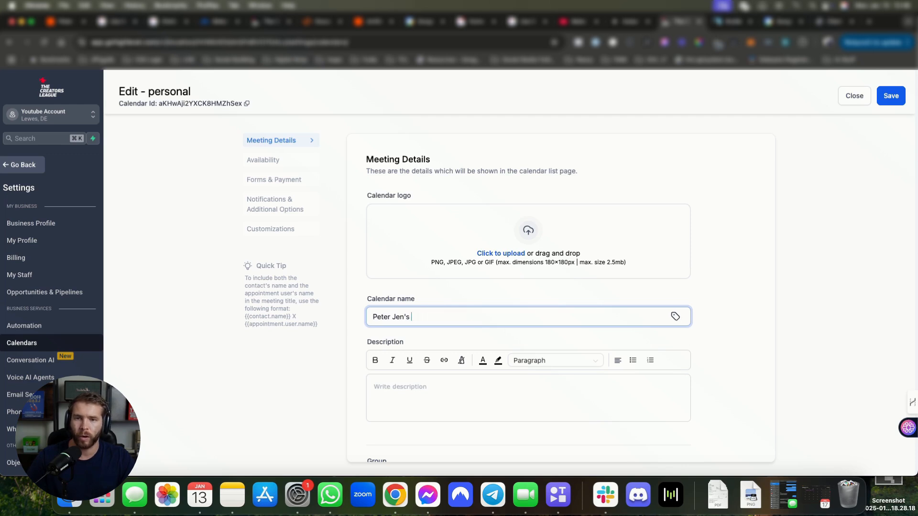
type(" Consulatio")
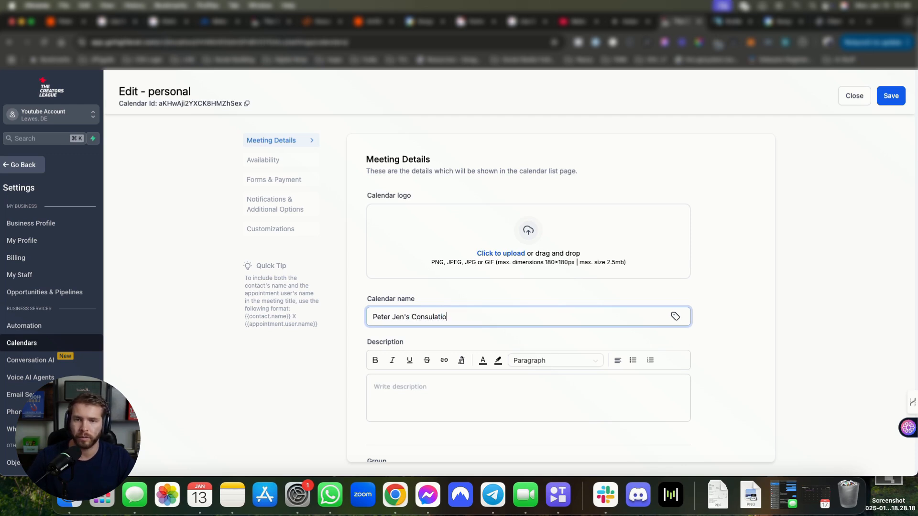
key("BackSpace")
key("BackSpace")
key("BackSpace")
key("BackSpace")
key("BackSpace")
key("BackSpace")
key("BackSpace")
key("BackSpace")
key("BackSpace")
key("BackSpace")
key("BackSpace")
key("BackSpace")
key("BackSpace")
key("BackSpace")
key("BackSpace")
key("BackSpace")
key("BackSpace")
key("BackSpace")
key("BackSpace")
key("BackSpace")
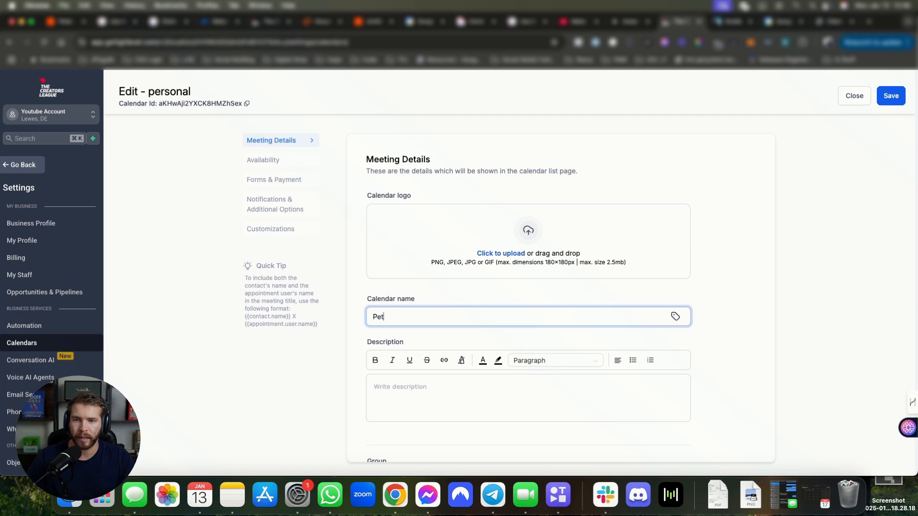
type("Strategy Call ")
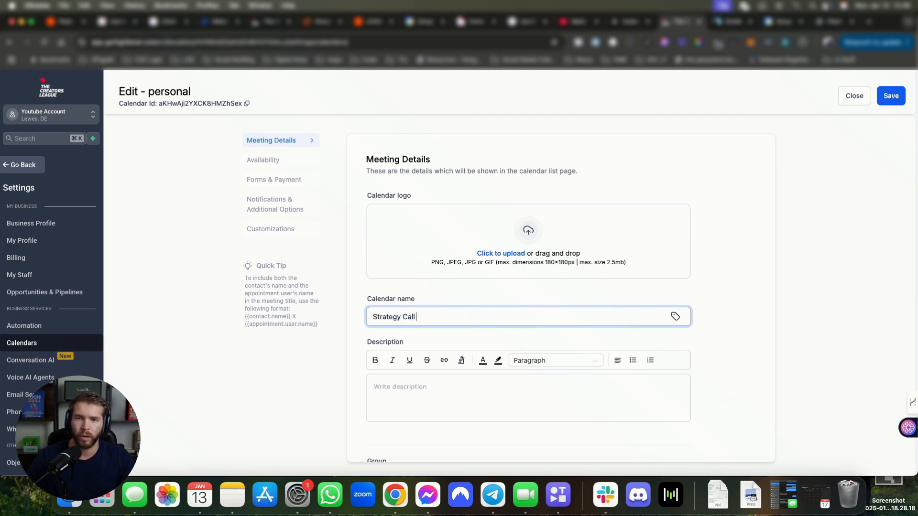
type("(")
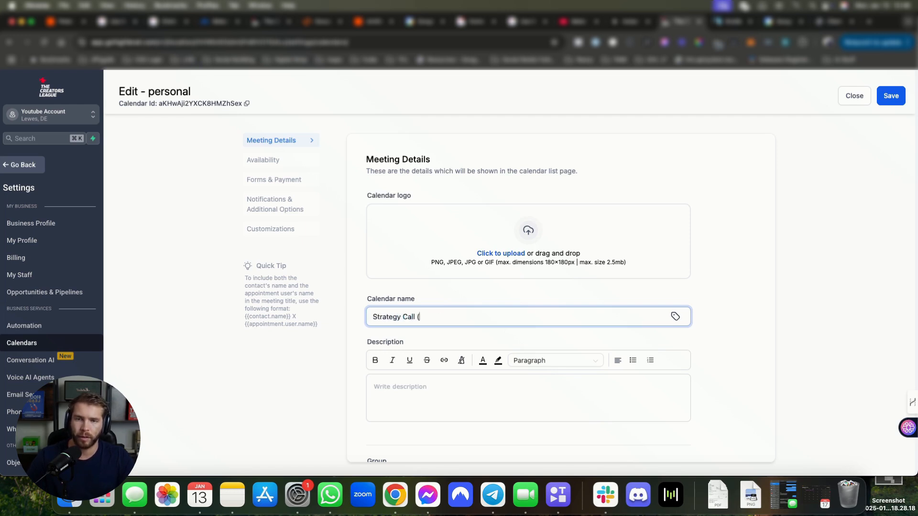
type("P.J.)")
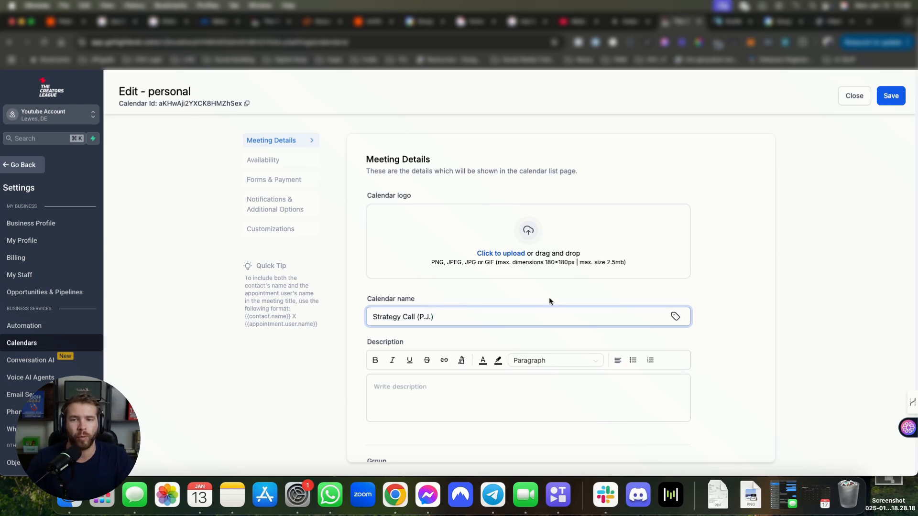
left_click(884, 100)
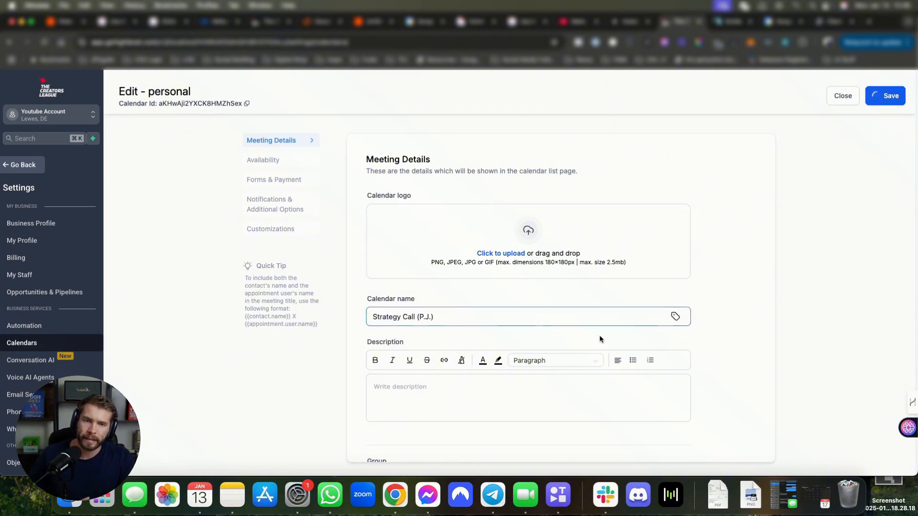
scroll(617, 334, "down", 3)
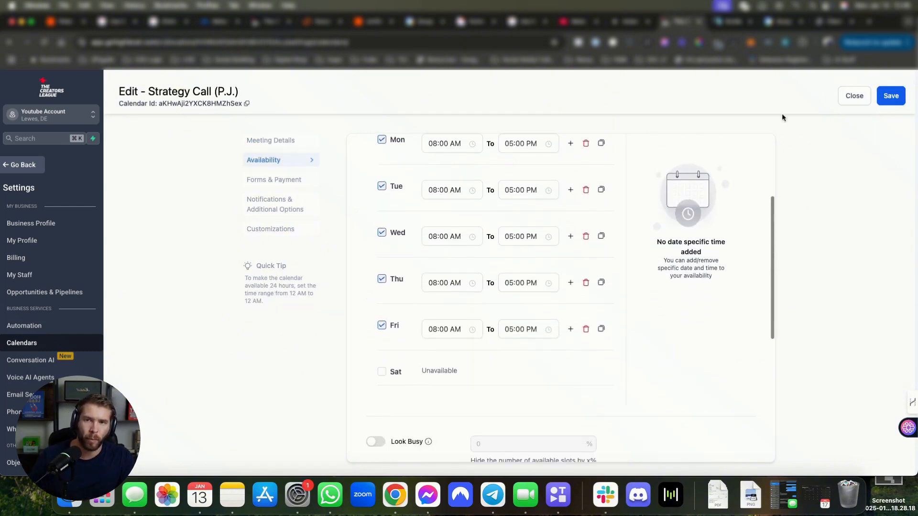
left_click(840, 96)
Step: Duplicate the Strategy Call calendar, drop 'Copy of', swap in a second member's initials, and save
left_click(803, 320)
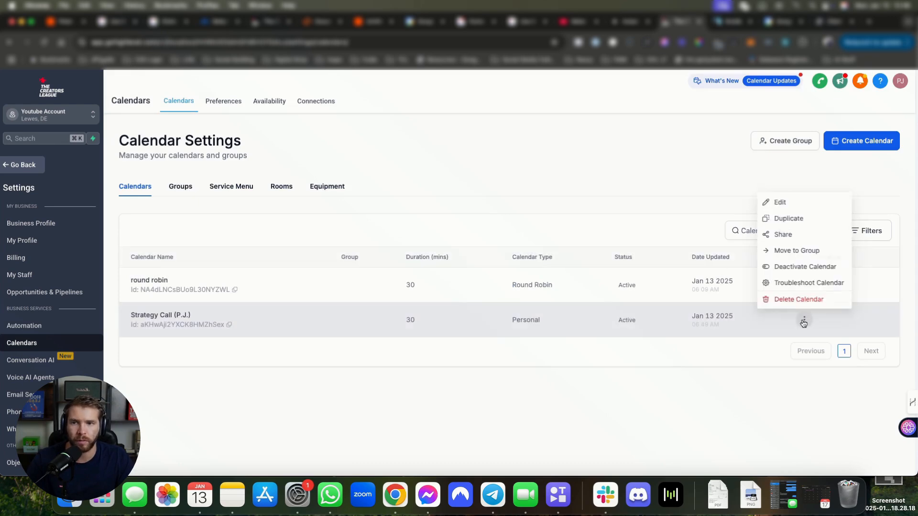
left_click(783, 216)
left_click(590, 329)
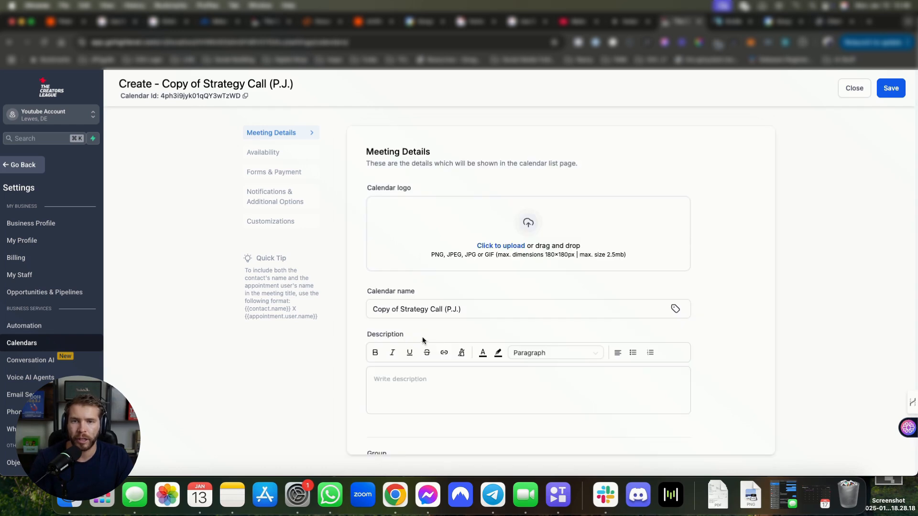
left_click(402, 310)
key("BackSpace")
key("BackSpace")
key("BackSpace")
key("BackSpace")
key("BackSpace")
key("BackSpace")
key("BackSpace")
key("BackSpace")
left_click(424, 310)
key("BackSpace")
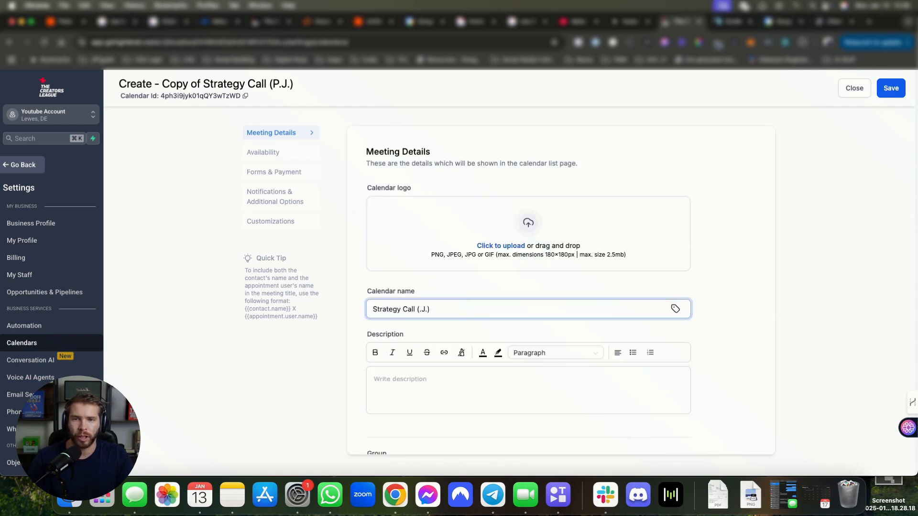
type("J")
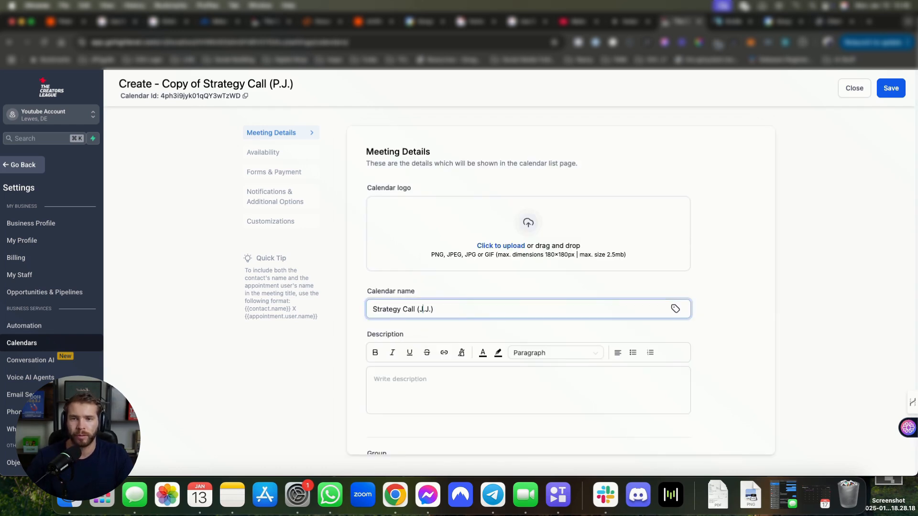
left_click(890, 88)
scroll(442, 233, "down", 10)
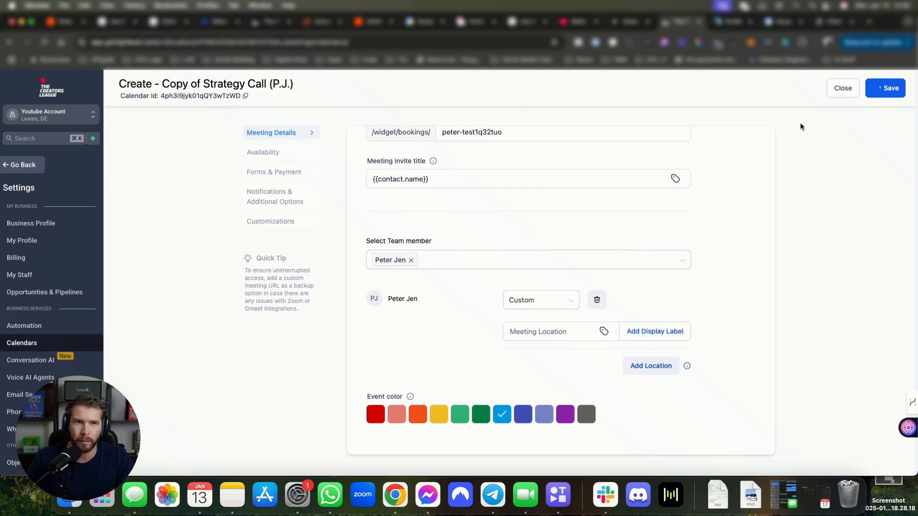
left_click(847, 90)
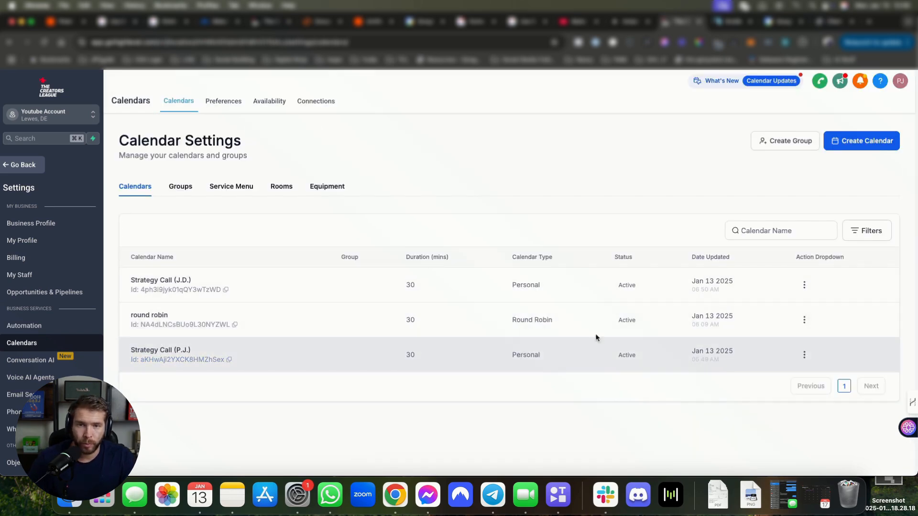
Step: Open the round robin calendar for editing and view its assigned team members
left_click(804, 320)
left_click(778, 203)
scroll(535, 254, "down", 5)
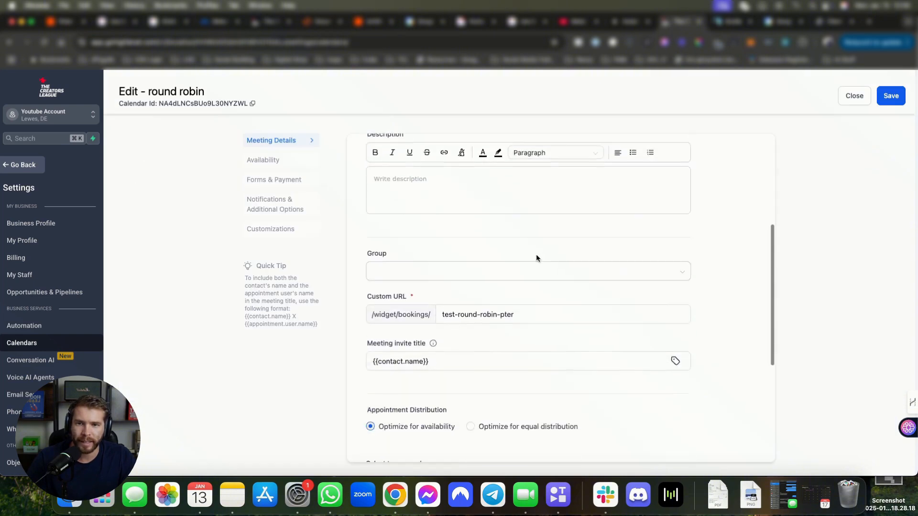
scroll(457, 305, "down", 5)
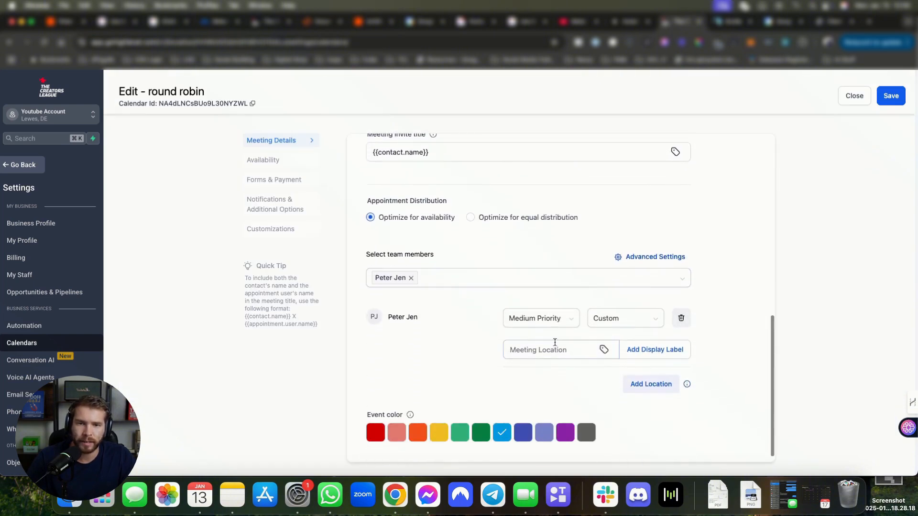
left_click(489, 278)
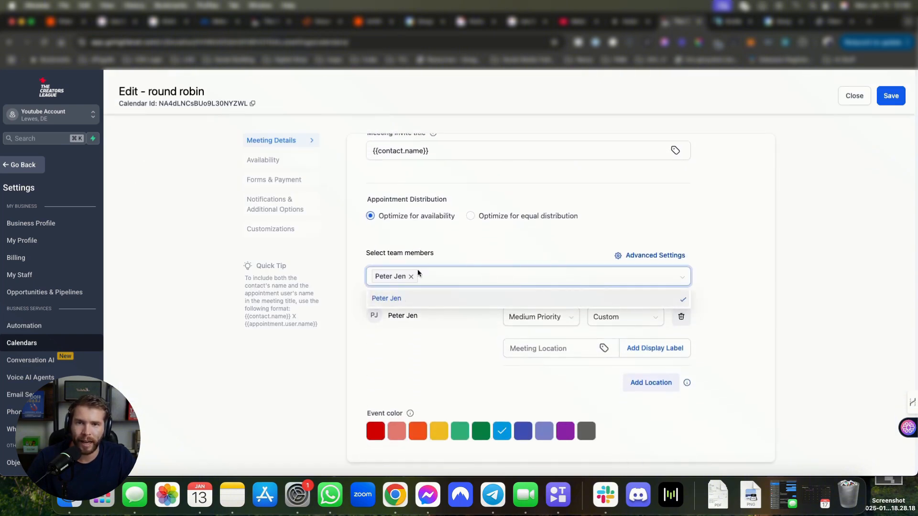
scroll(658, 254, "down", 1)
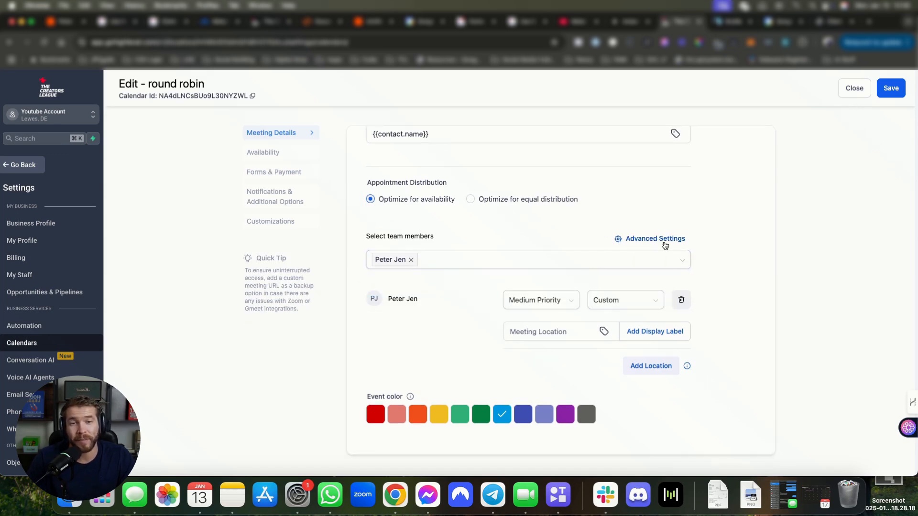
Step: Compare 'Reassign through round robin' and 'Keep the same appointment owner', closing Advanced Settings unapplied
left_click(664, 243)
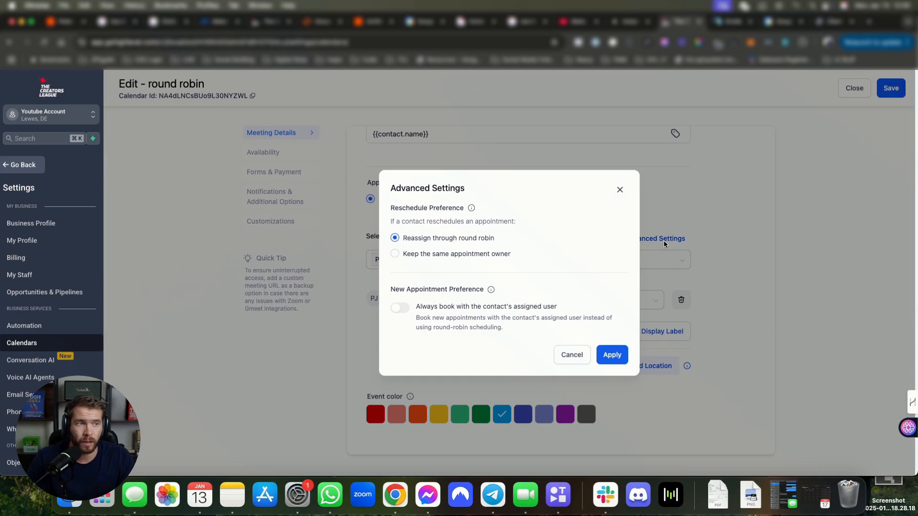
mouse_move(390, 220)
left_mouse_down()
mouse_move(489, 219)
mouse_move(479, 208)
mouse_move(390, 210)
left_mouse_up()
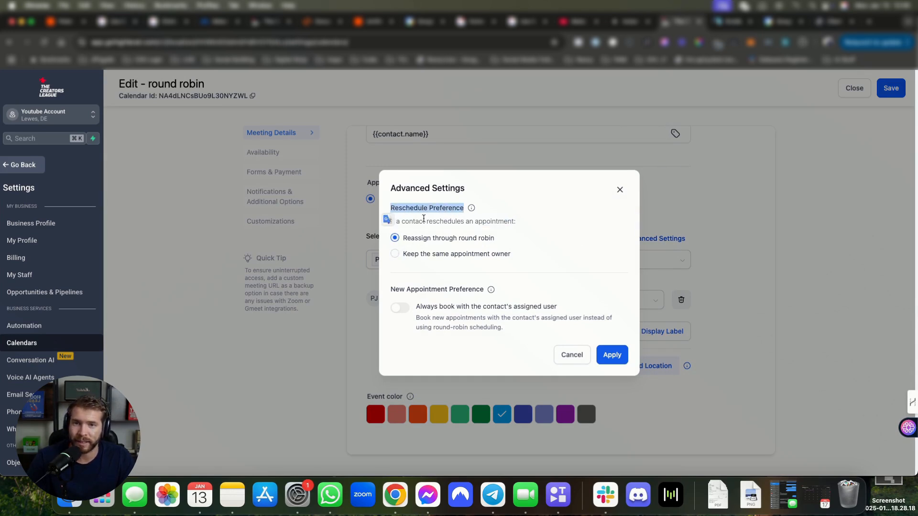
left_click(415, 256)
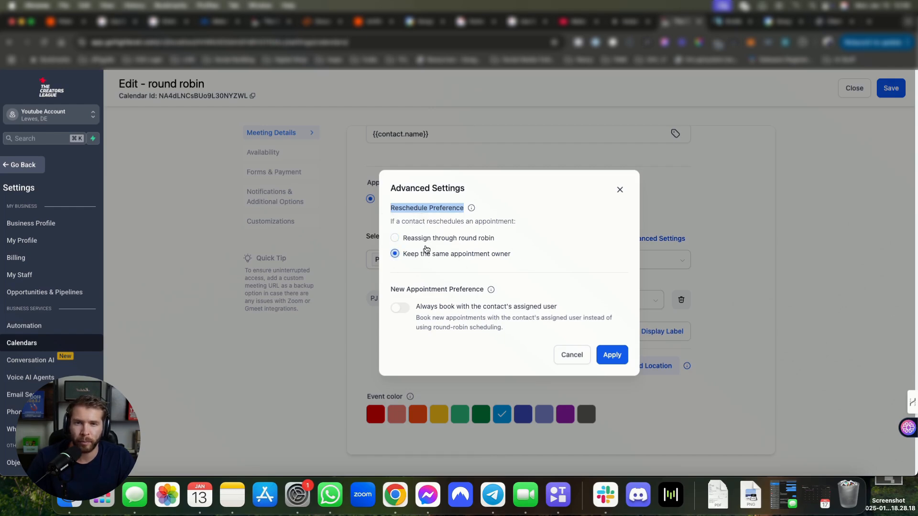
left_click(401, 239)
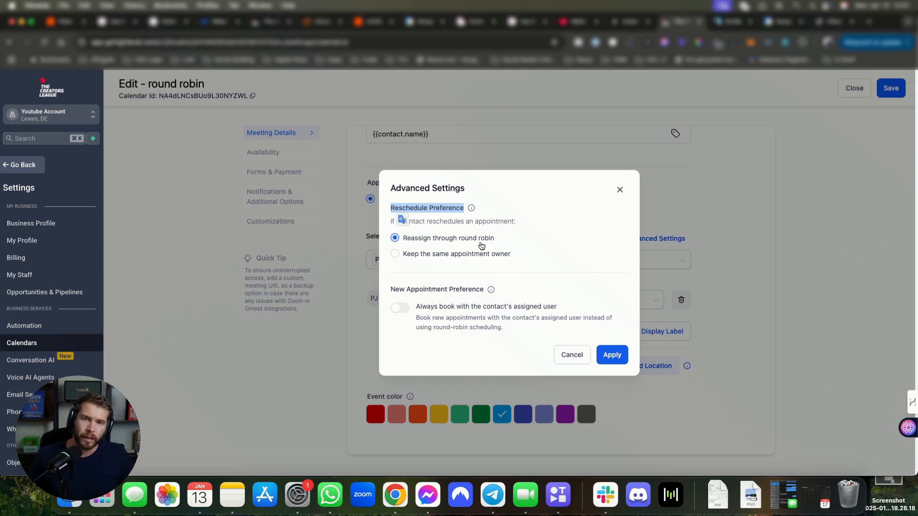
left_click(406, 260)
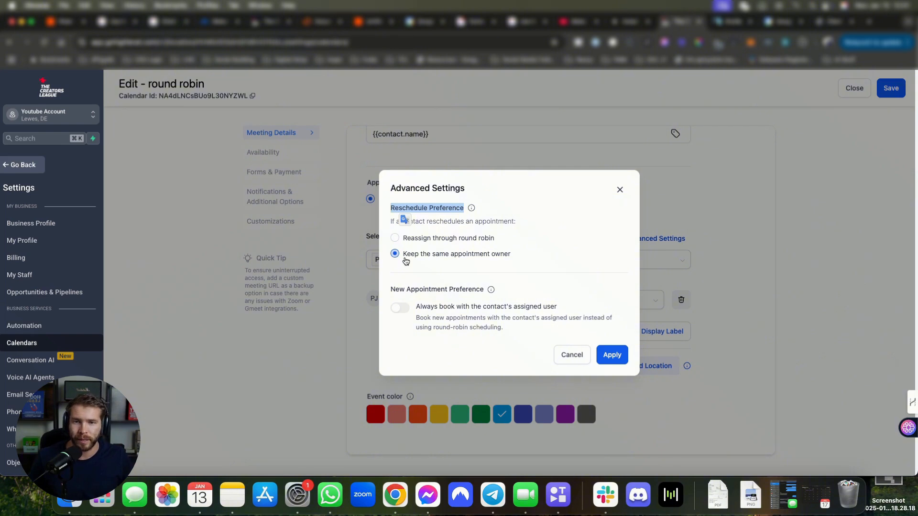
left_click(598, 238)
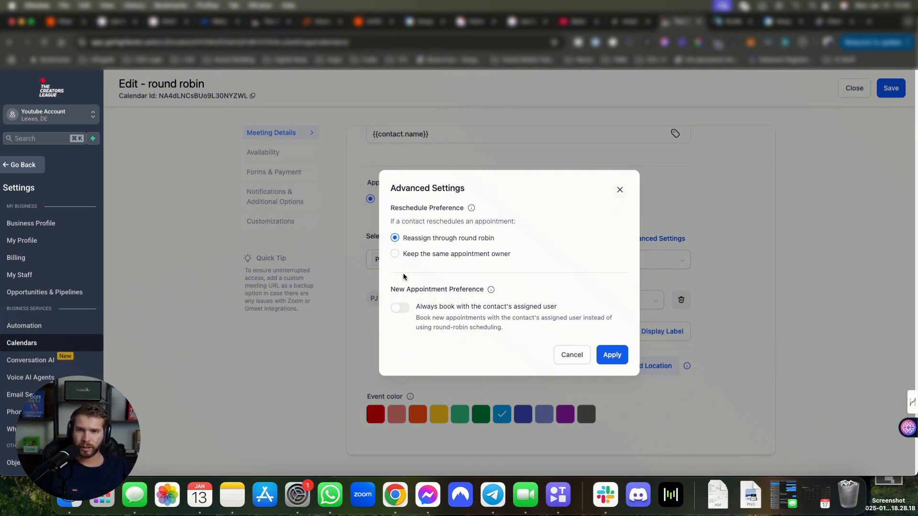
left_click(619, 191)
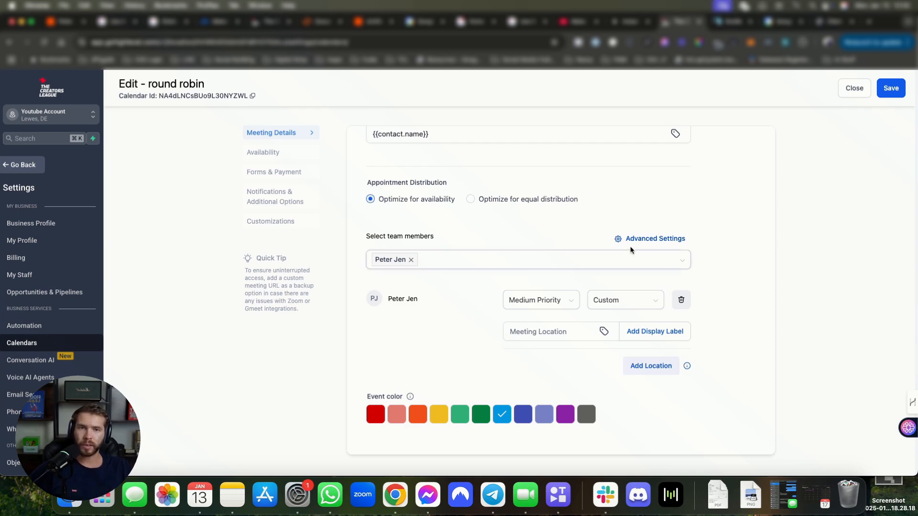
left_click(645, 239)
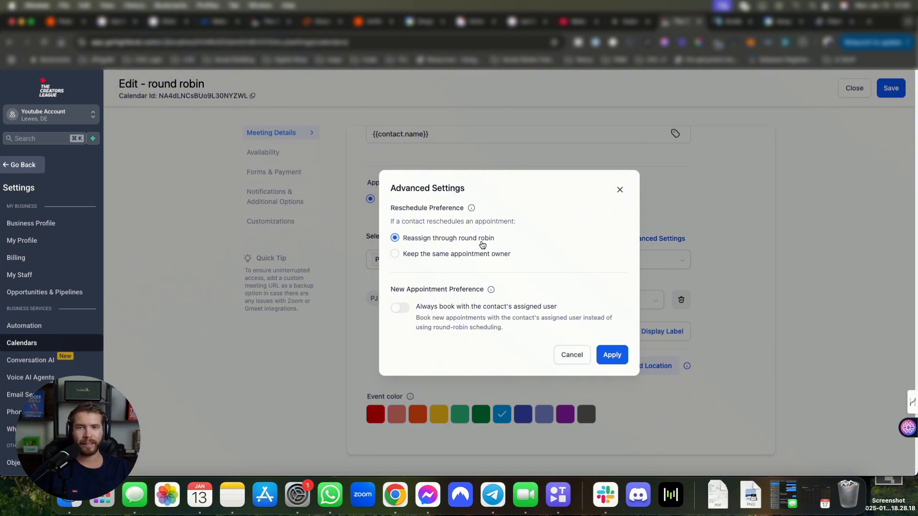
left_click(395, 254)
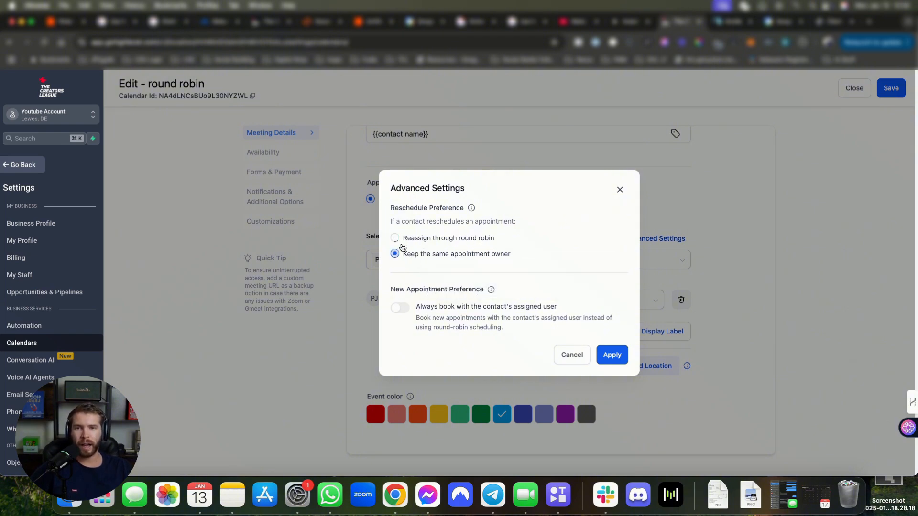
left_click(619, 189)
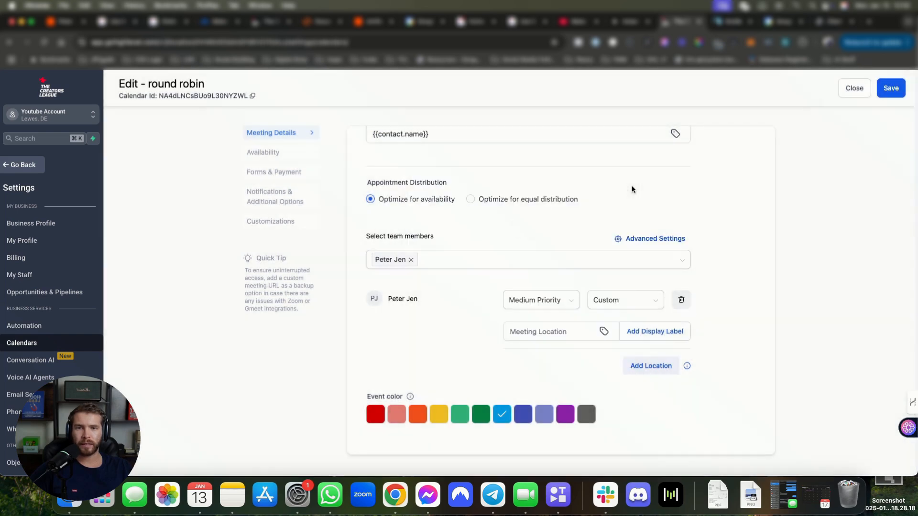
scroll(690, 266, "up", 10)
Step: Close the round robin edit page and look over its name and Round Robin type in the list
left_click(842, 91)
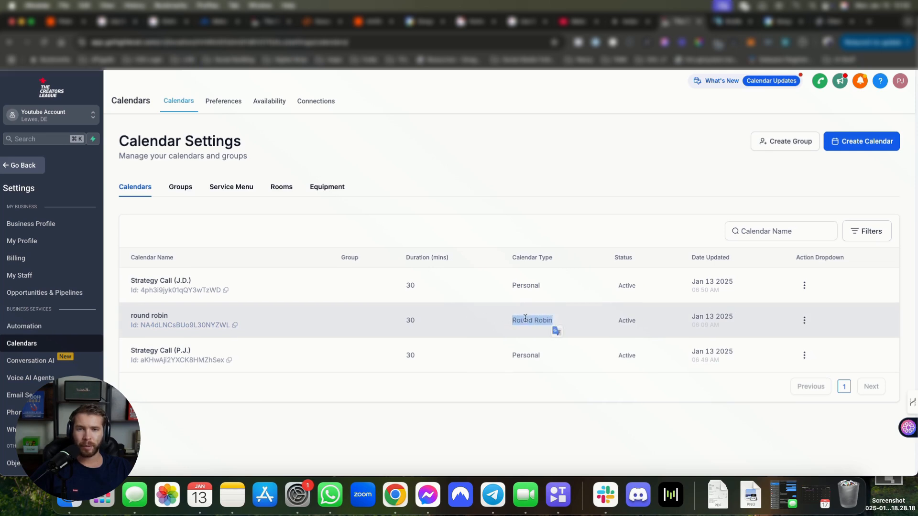
left_click_drag(130, 315, 279, 320)
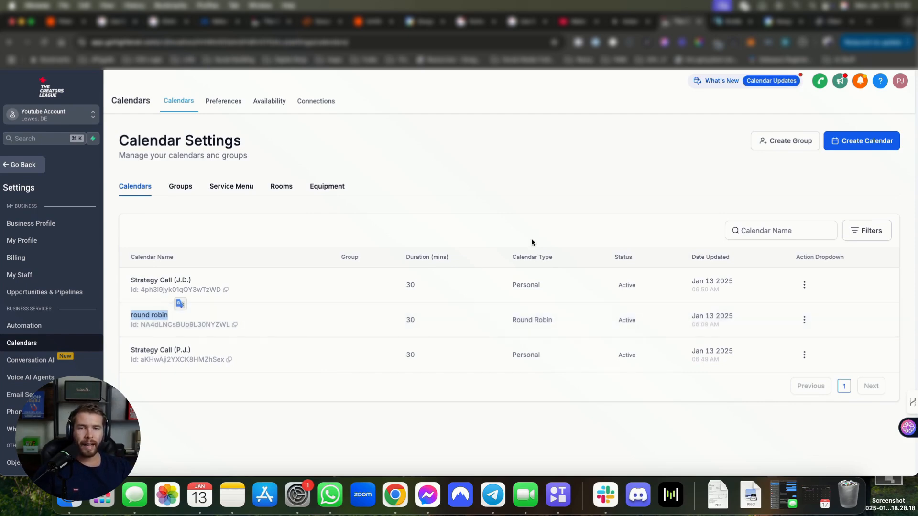
left_click_drag(557, 320, 511, 319)
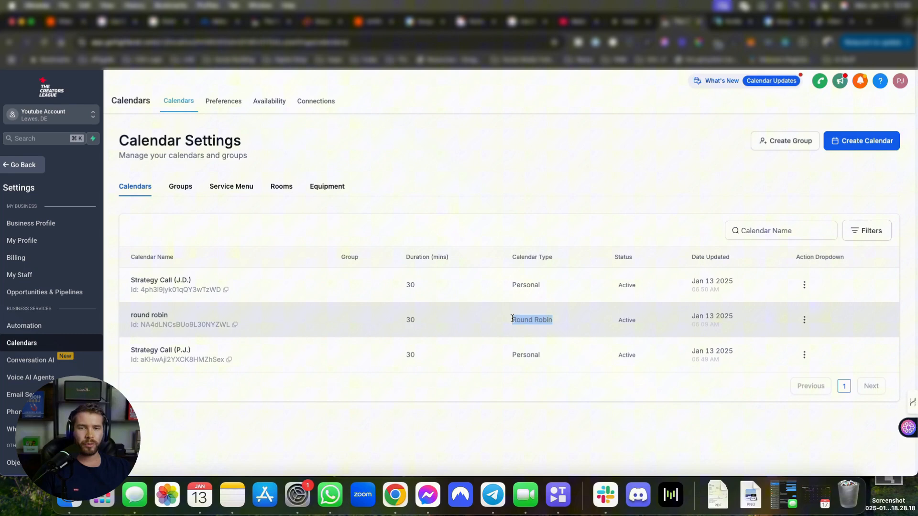
left_click(575, 319)
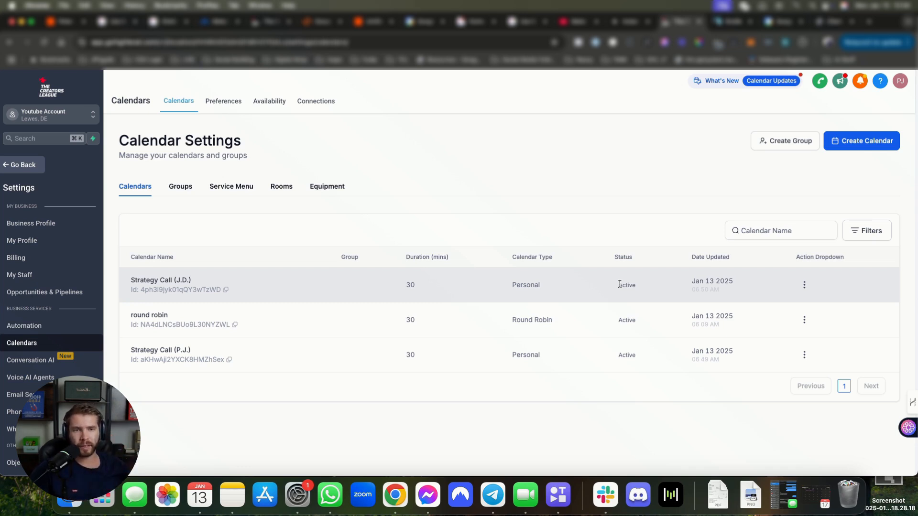
Step: Append '(Email)' to the round robin calendar's name and save
left_click(803, 319)
left_click(781, 197)
type("(Email")
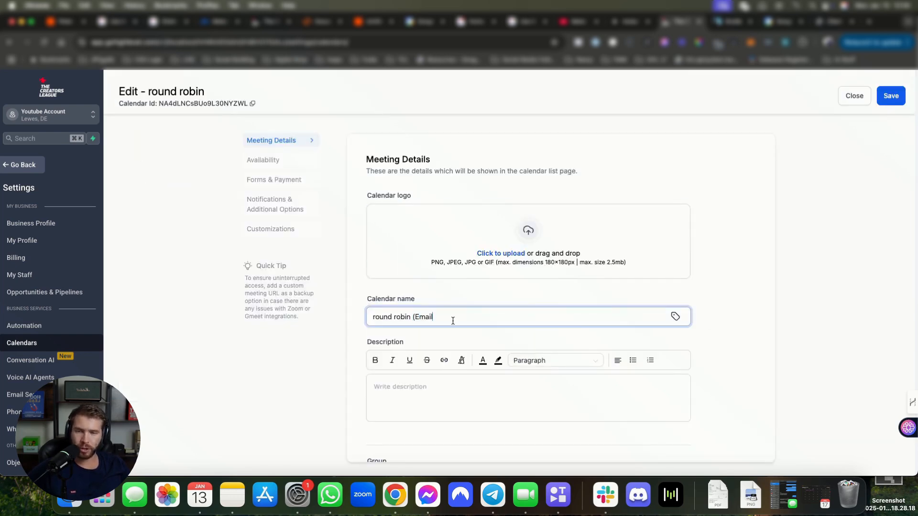
type(")")
scroll(576, 377, "down", 2)
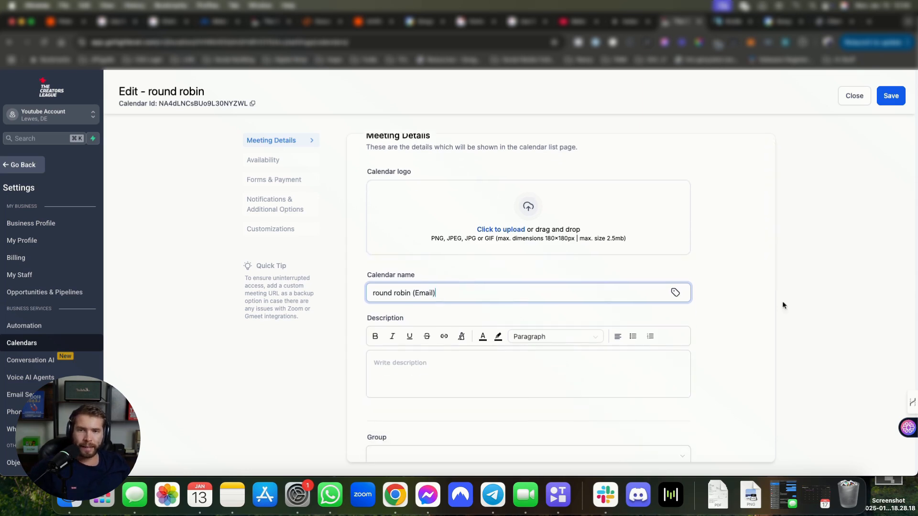
left_click(890, 96)
Step: Check the new 'round robin (Email)' name in the calendar list
left_click(804, 320)
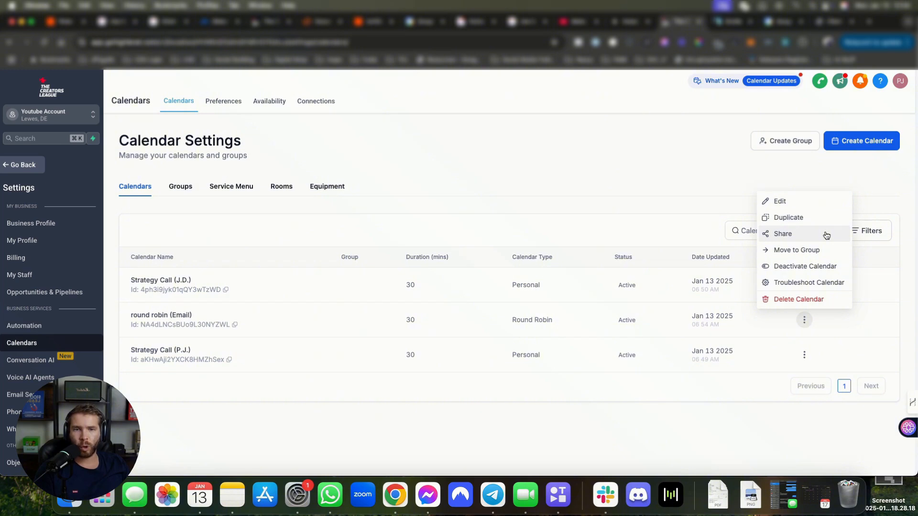
left_click_drag(197, 314, 167, 315)
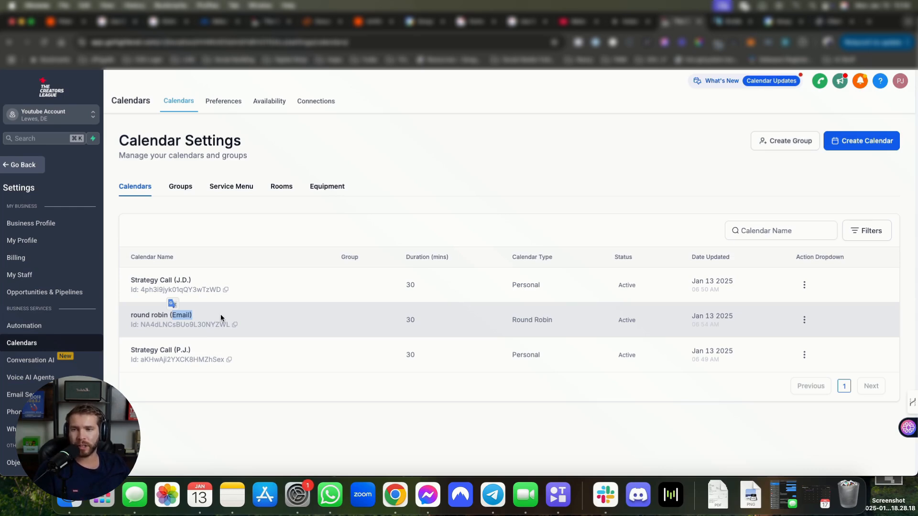
left_click_drag(167, 315, 193, 316)
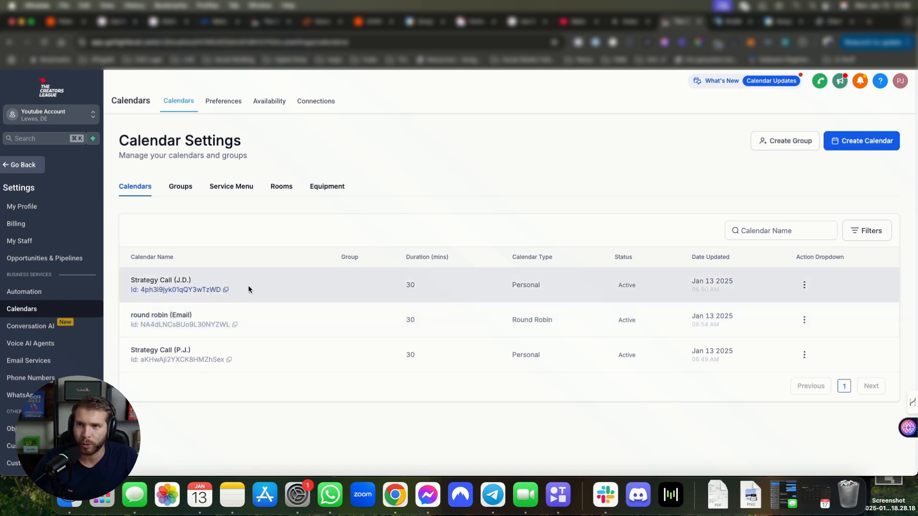
left_click_drag(138, 315, 219, 320)
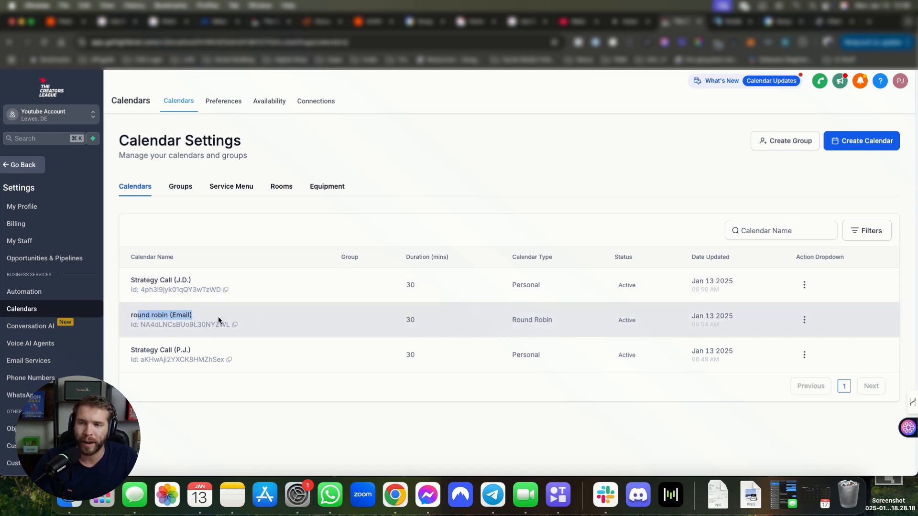
left_click(276, 315)
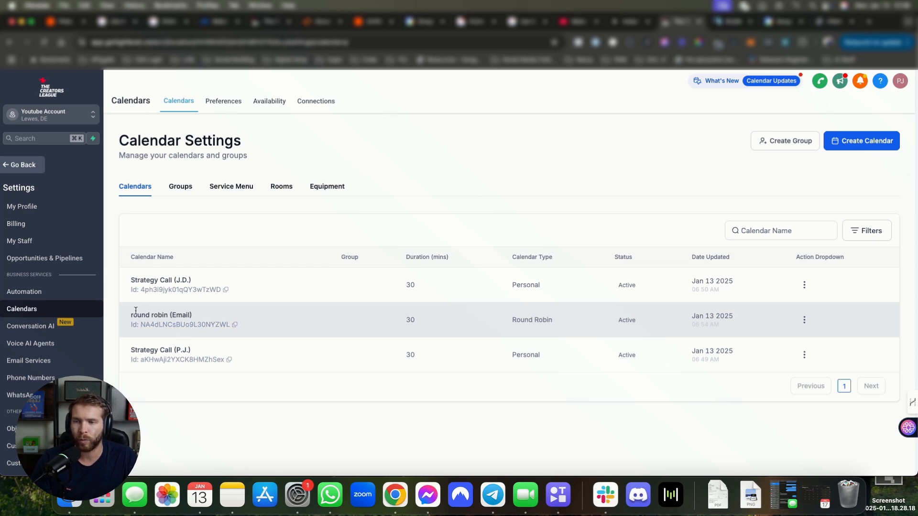
left_click_drag(132, 316, 220, 319)
left_click(219, 318)
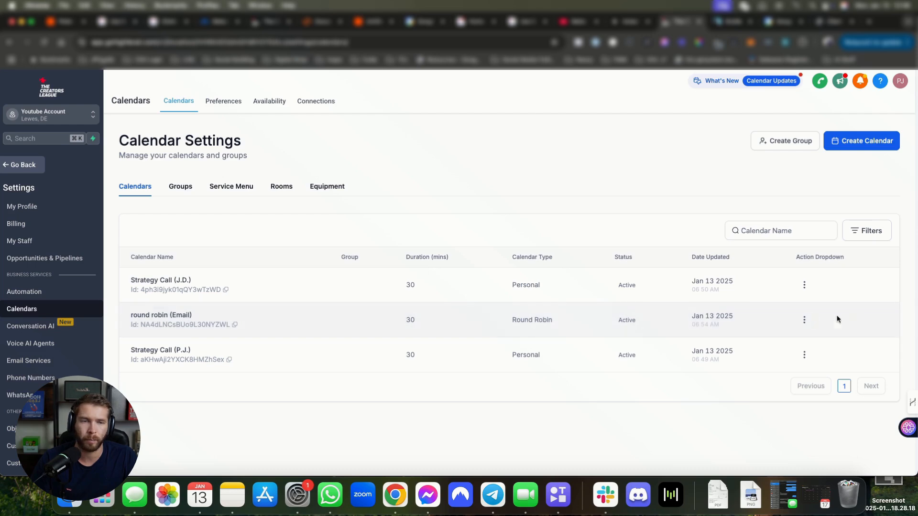
Step: Change the calendar name from 'round robin (Email)' to 'round robin - E', save, and close
left_click(804, 320)
left_click(797, 202)
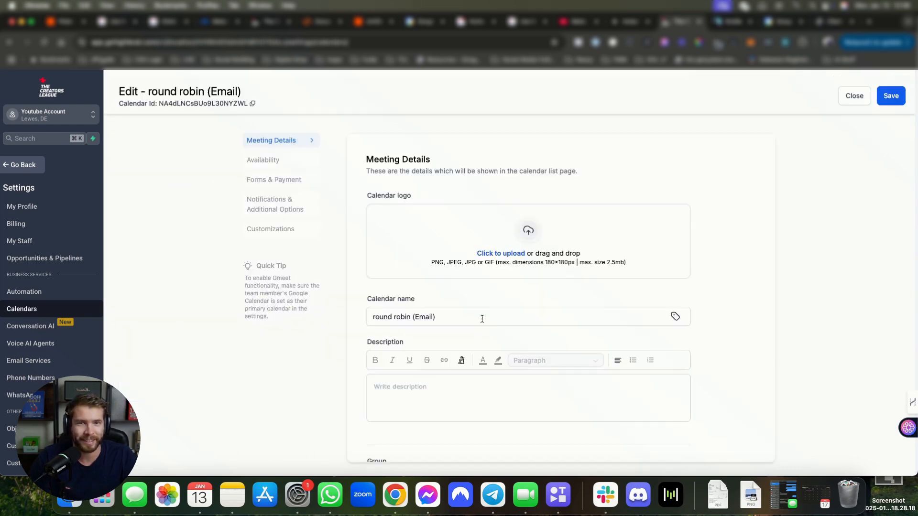
left_click(468, 318)
key("BackSpace")
key("BackSpace")
key("BackSpace")
key("BackSpace")
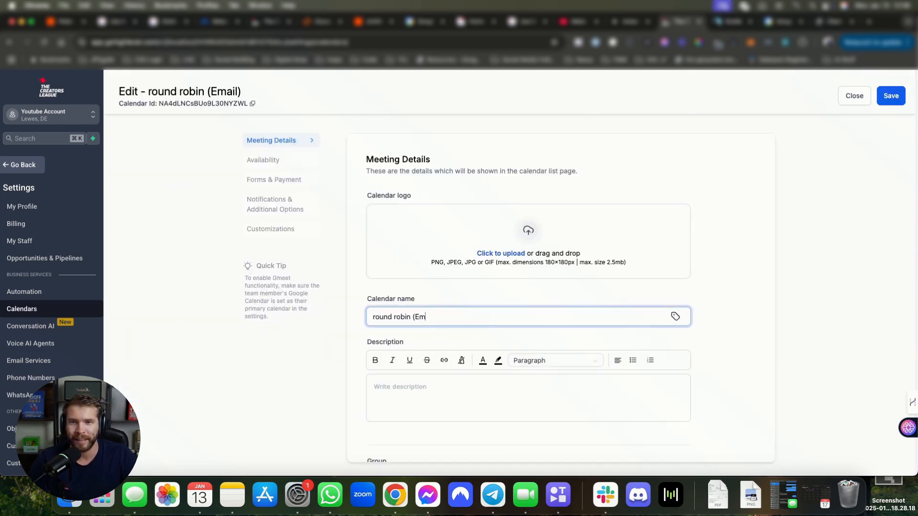
key("BackSpace")
type(")")
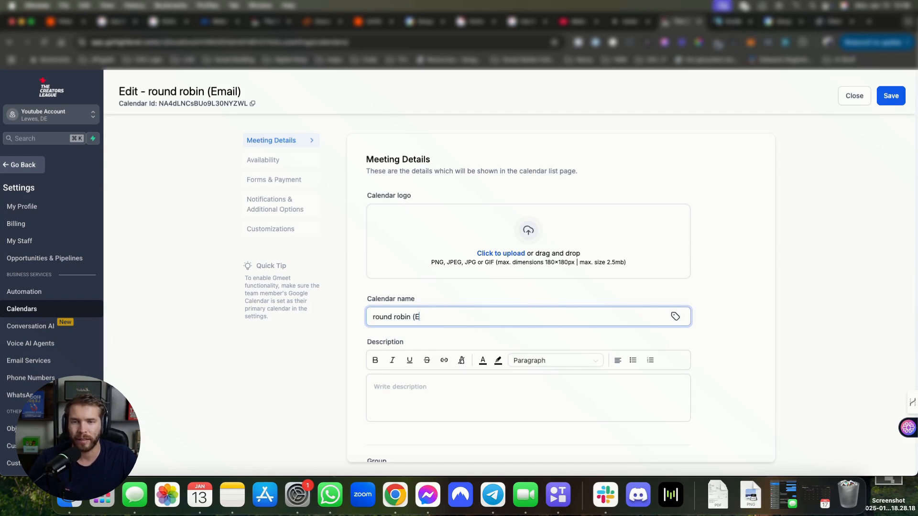
key("BackSpace")
key("BackSpace")
type("- E")
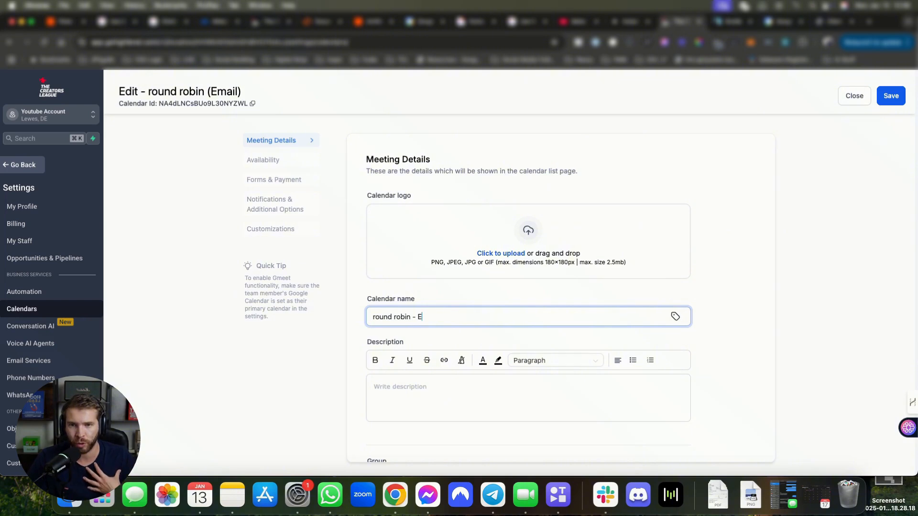
key("BackSpace")
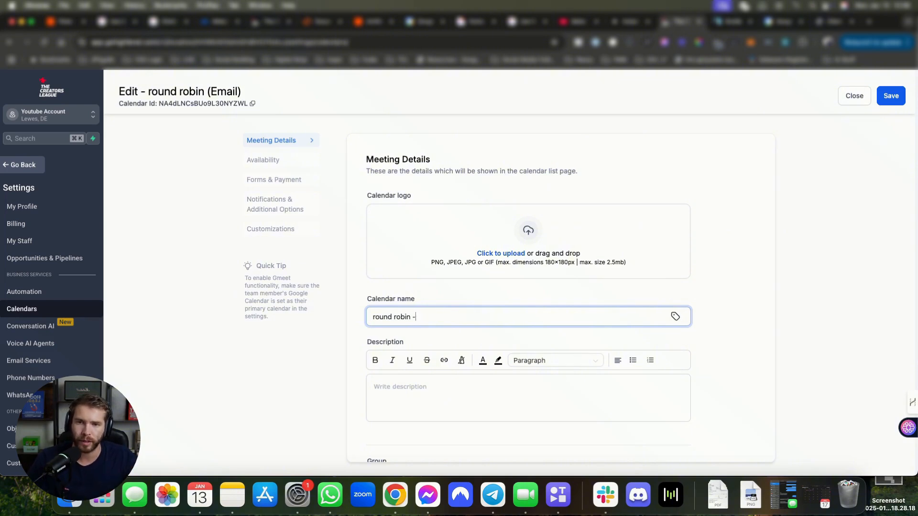
type("-E")
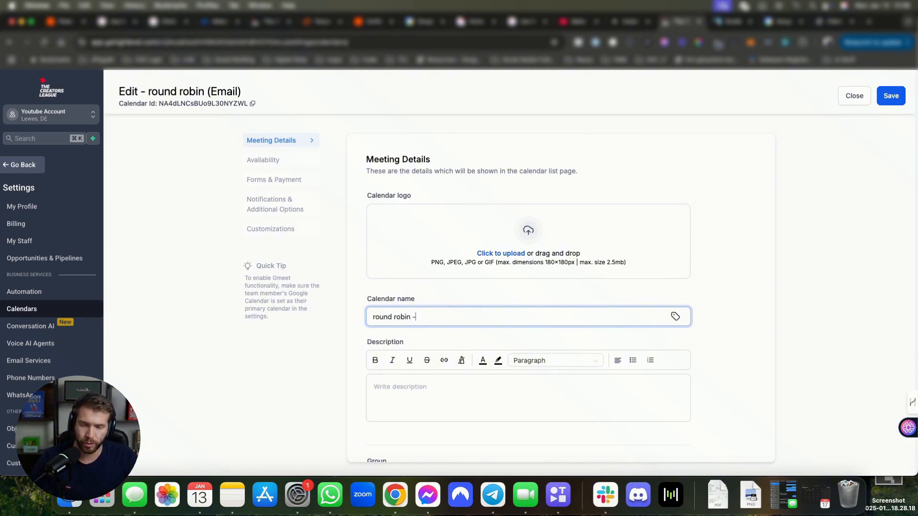
key("BackSpace")
type("E")
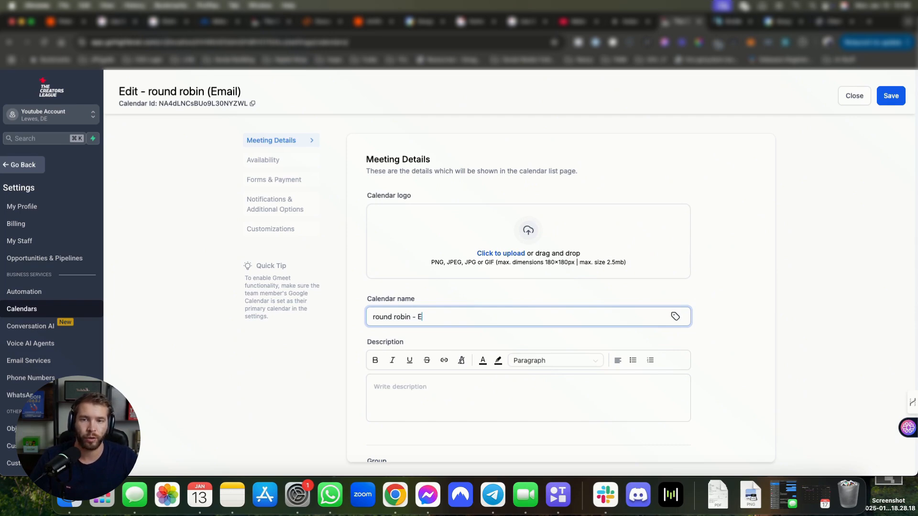
left_click(899, 101)
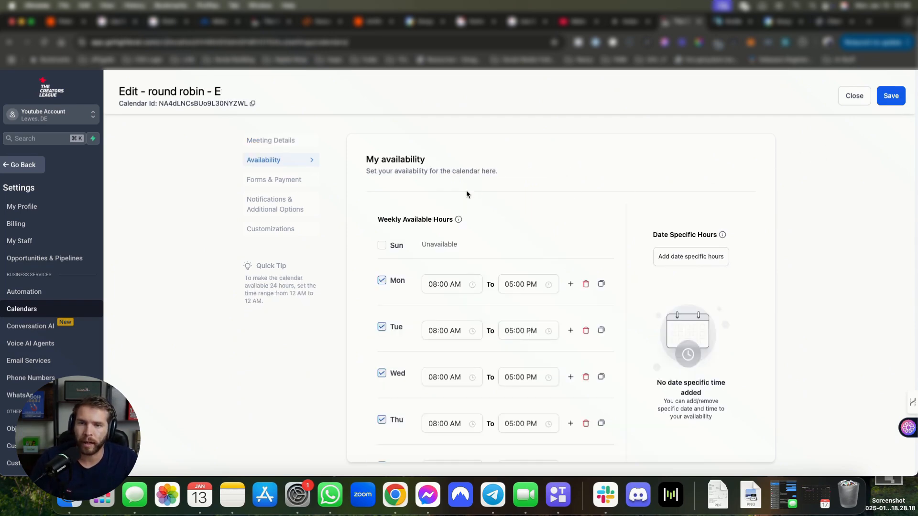
left_click(854, 95)
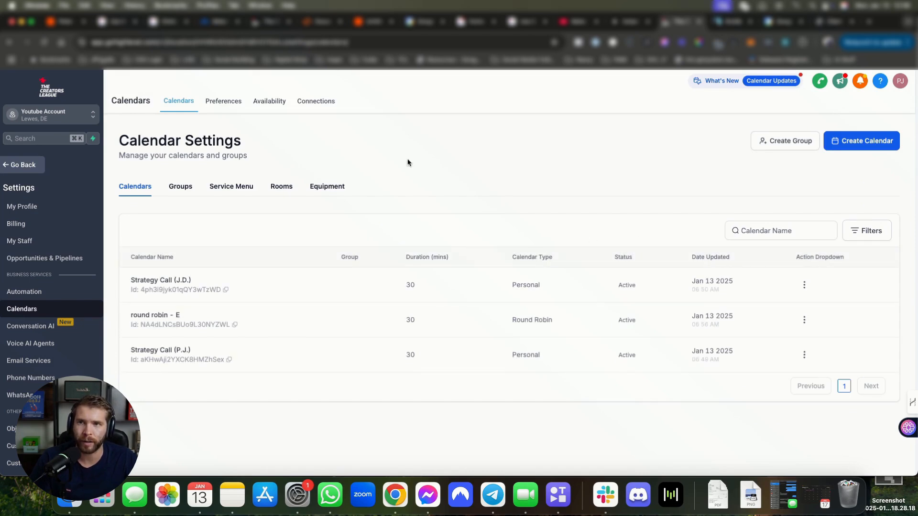
Step: Go back to the Calendars section and show the Appointments list
left_click(32, 172)
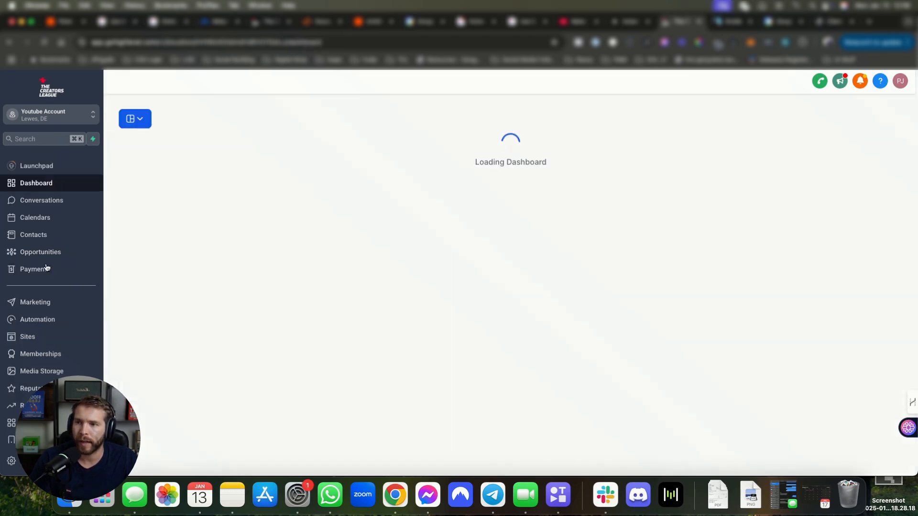
left_click(42, 223)
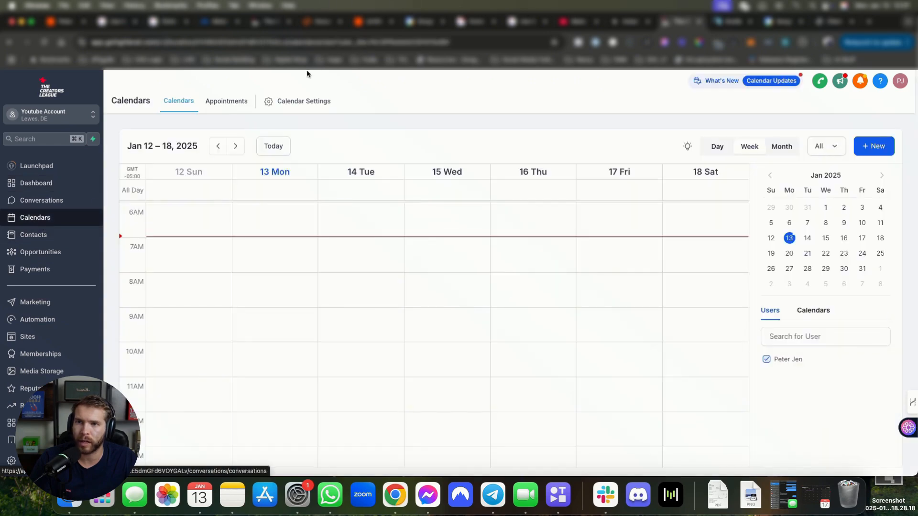
left_click(220, 101)
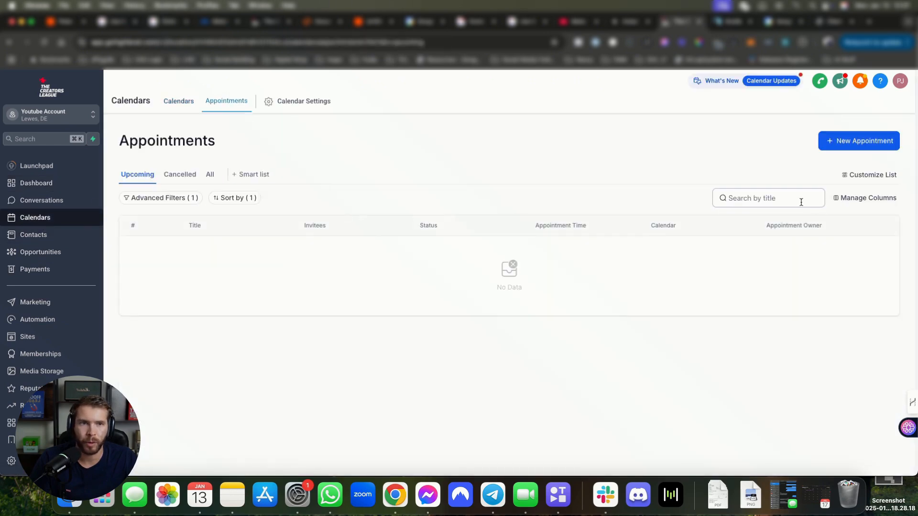
Step: Try an advanced filter of Calendar Is round robin - E, then cancel it
left_click(183, 201)
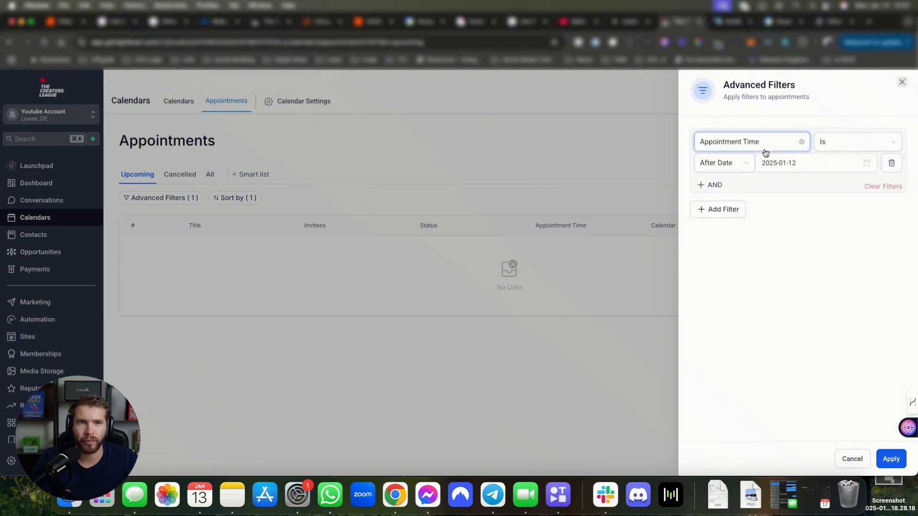
left_click(739, 148)
left_click(729, 164)
left_click(842, 143)
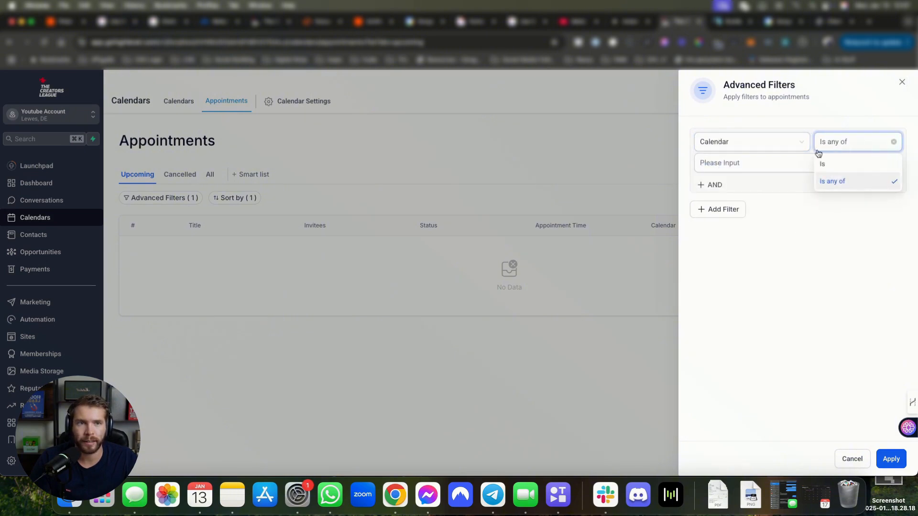
left_click(849, 165)
left_click(770, 163)
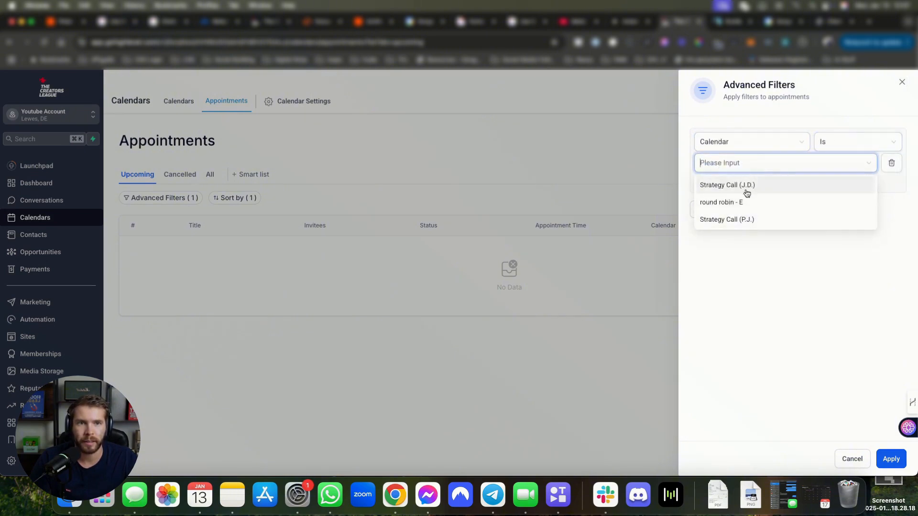
left_click(732, 204)
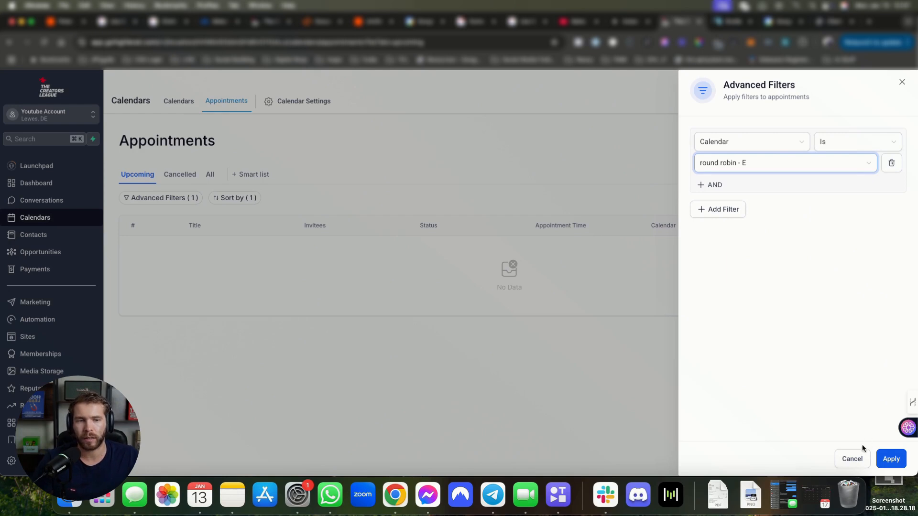
left_click(853, 457)
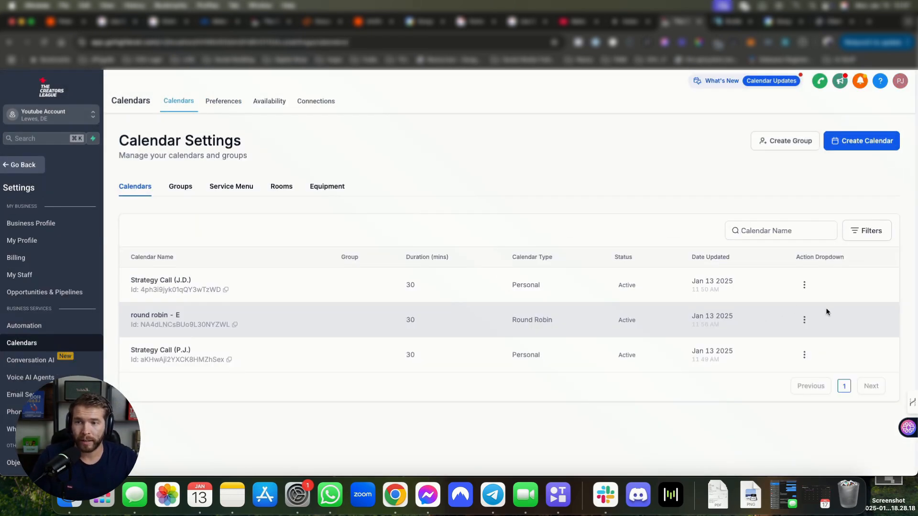
Step: Open the round robin - E calendar's edit page from its row menu
left_click(803, 320)
left_click(805, 200)
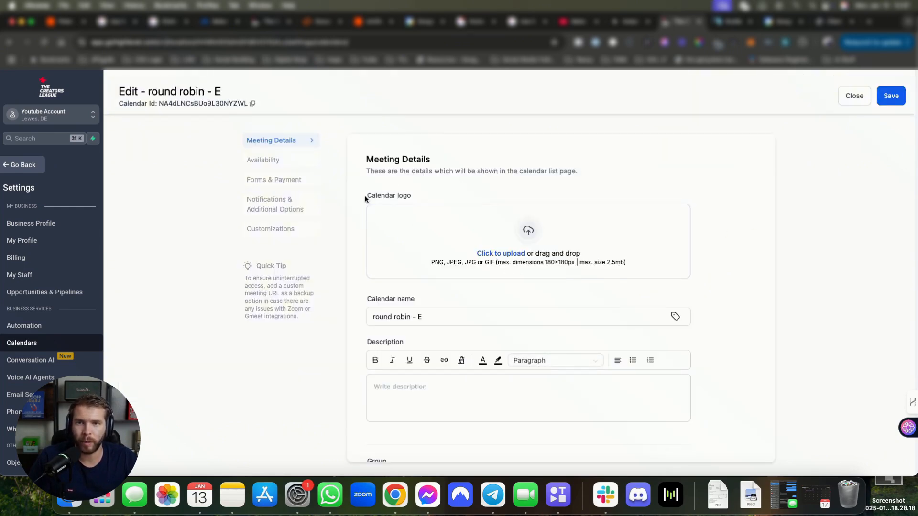
left_click_drag(364, 198, 411, 200)
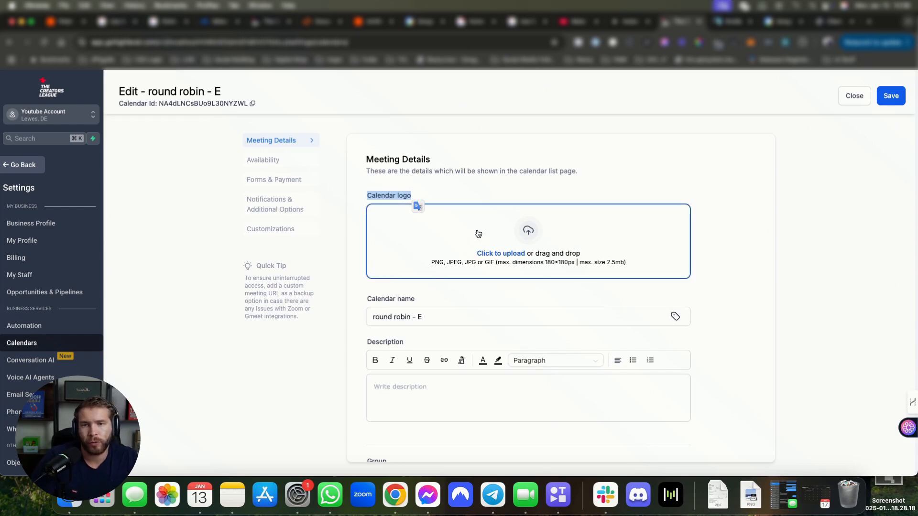
Step: Review the calendar name and check the calendar group list, which is empty
scroll(526, 310, "down", 2)
left_click(437, 273)
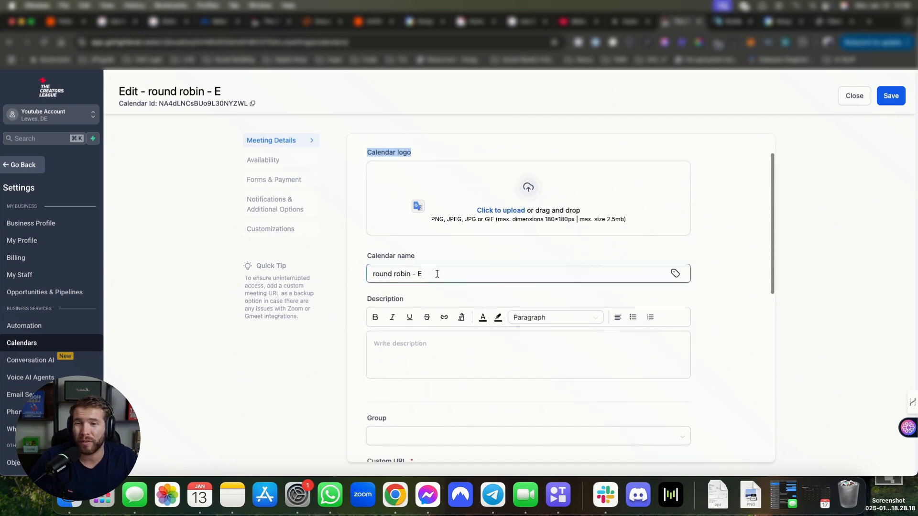
left_click_drag(463, 276, 374, 273)
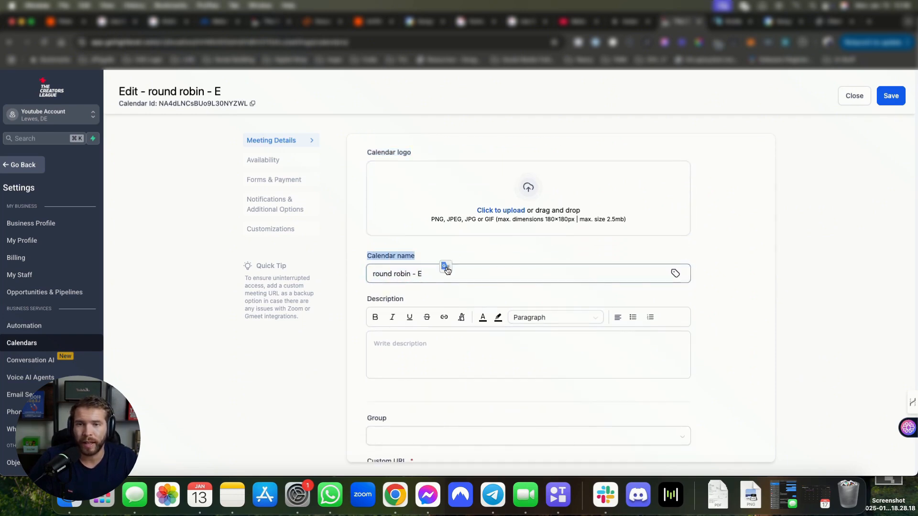
left_click(451, 356)
scroll(451, 333, "down", 5)
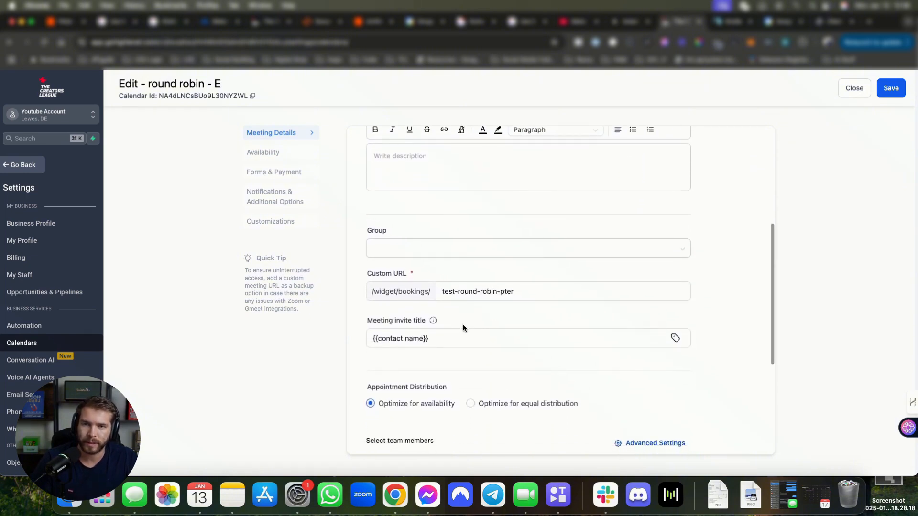
left_click(455, 249)
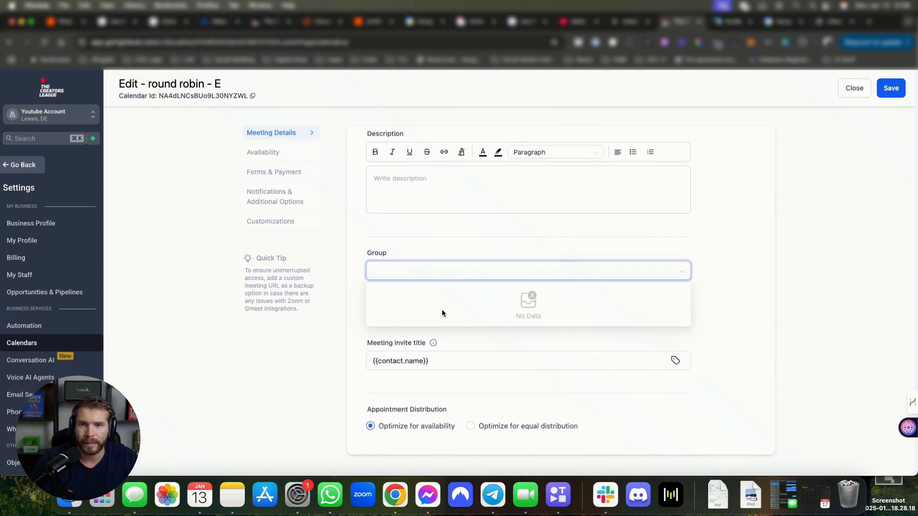
left_click(410, 253)
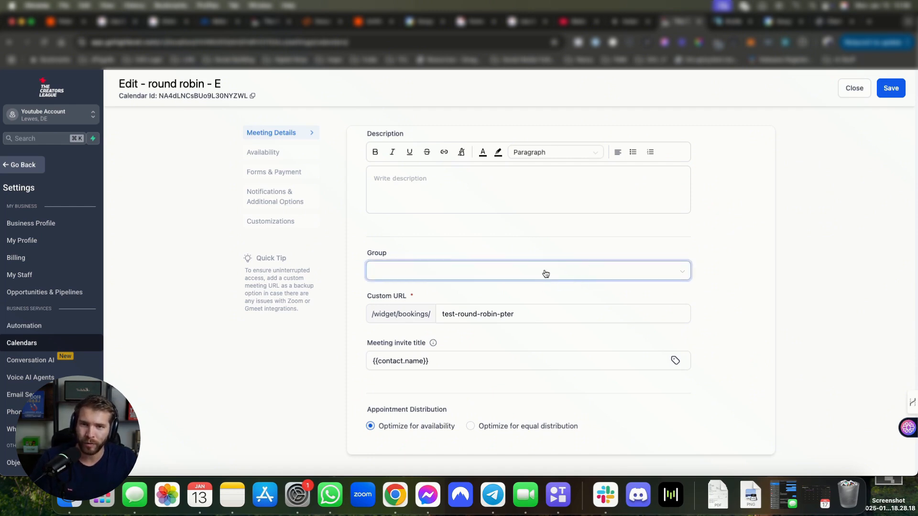
scroll(442, 268, "down", 2)
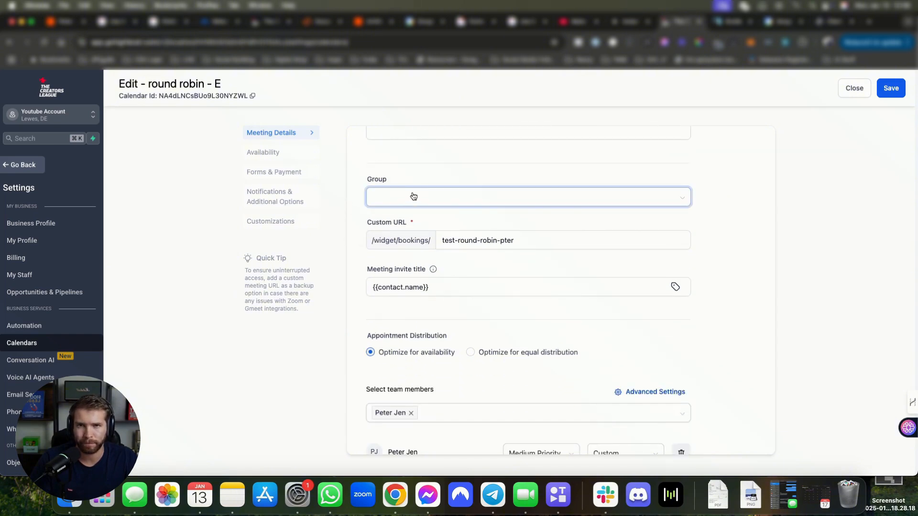
Step: Review the group setting and the custom booking URL
left_click_drag(372, 181, 404, 177)
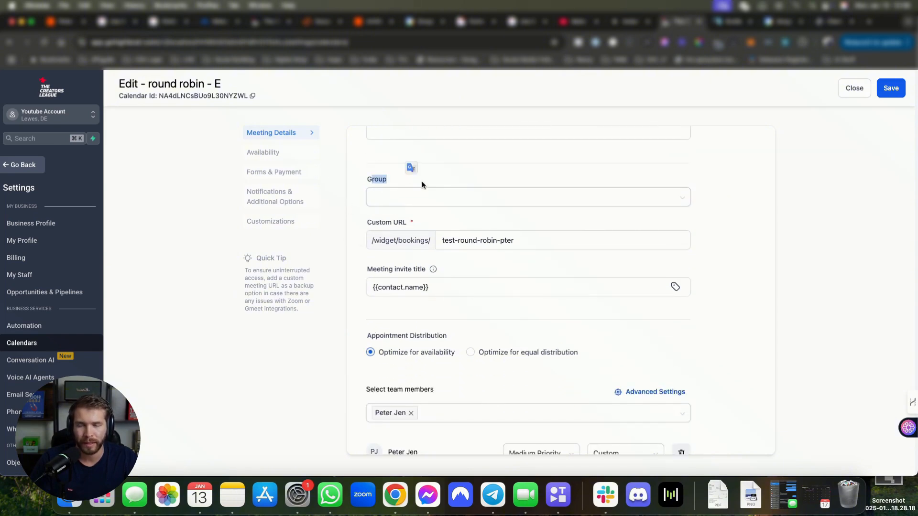
left_click(423, 182)
scroll(524, 229, "down", 1)
triple_click(525, 216)
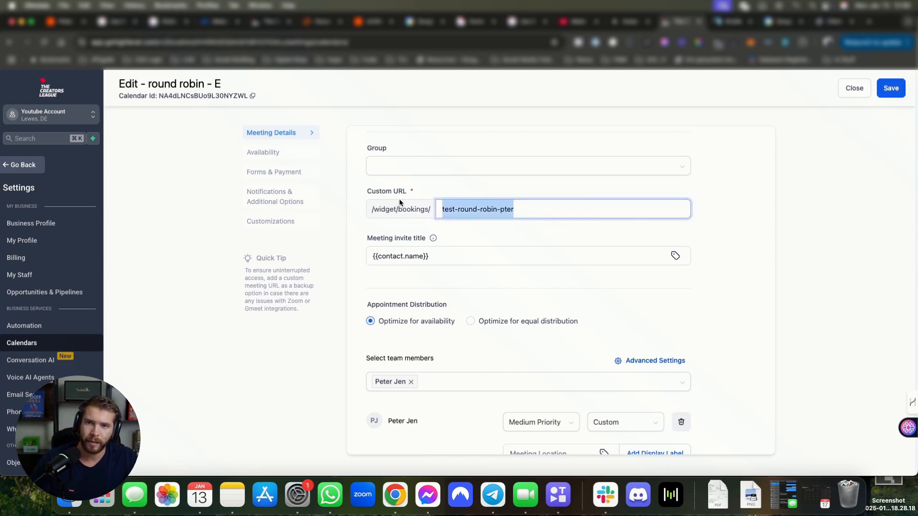
Step: Make the meeting invite title {{contact.name}} x {{appointment.user.name}}
triple_click(435, 260)
left_click(461, 254)
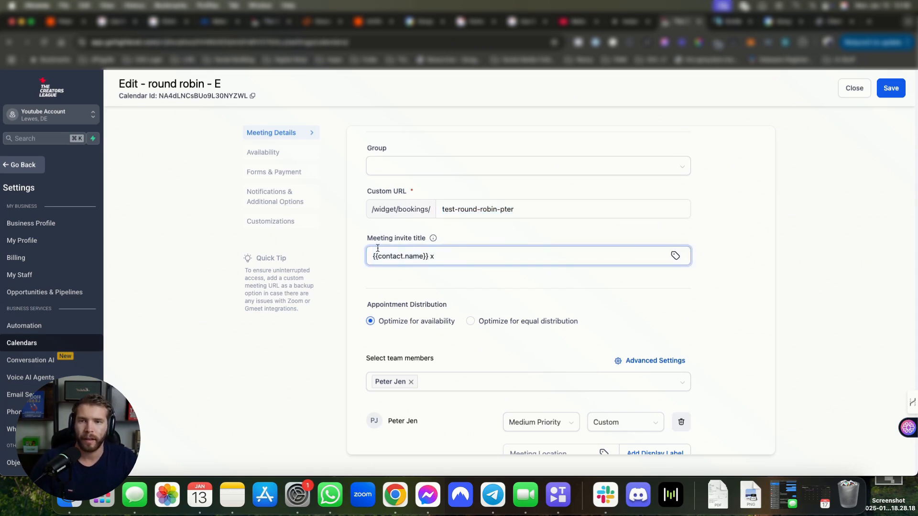
left_click(675, 256)
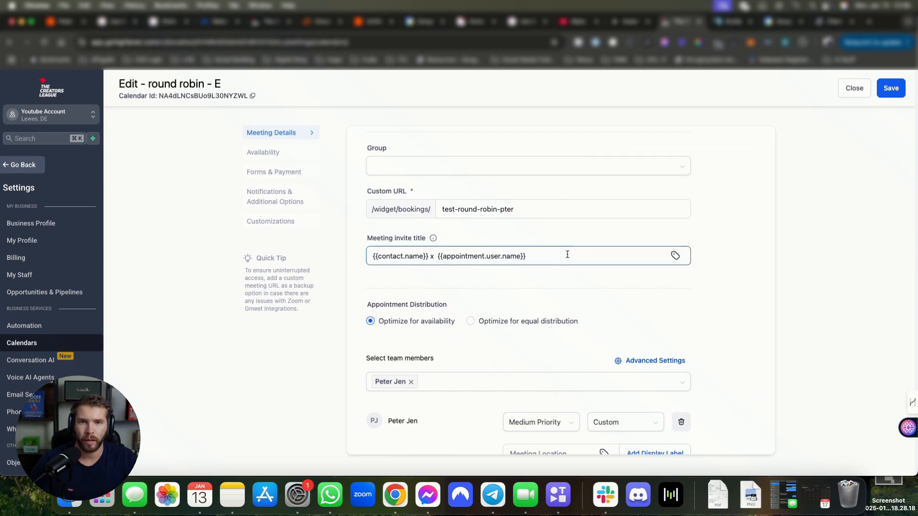
left_click_drag(566, 254, 223, 249)
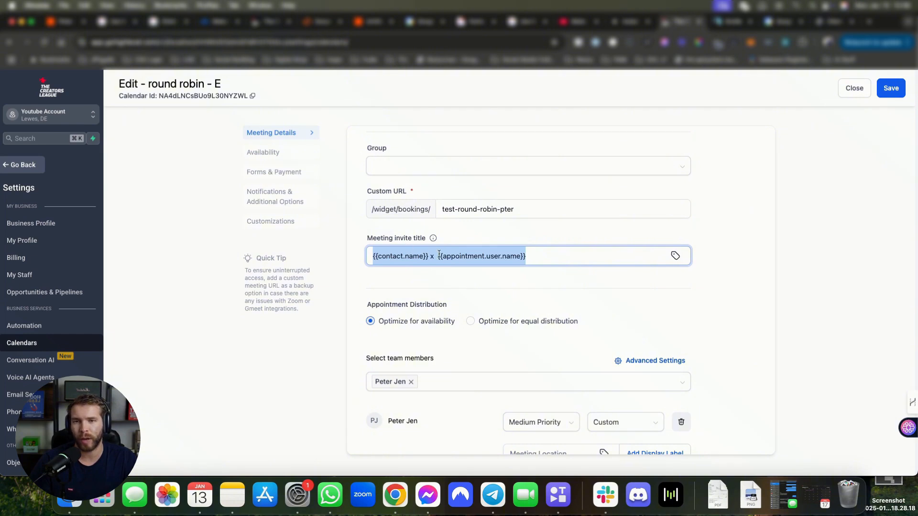
left_click(546, 255)
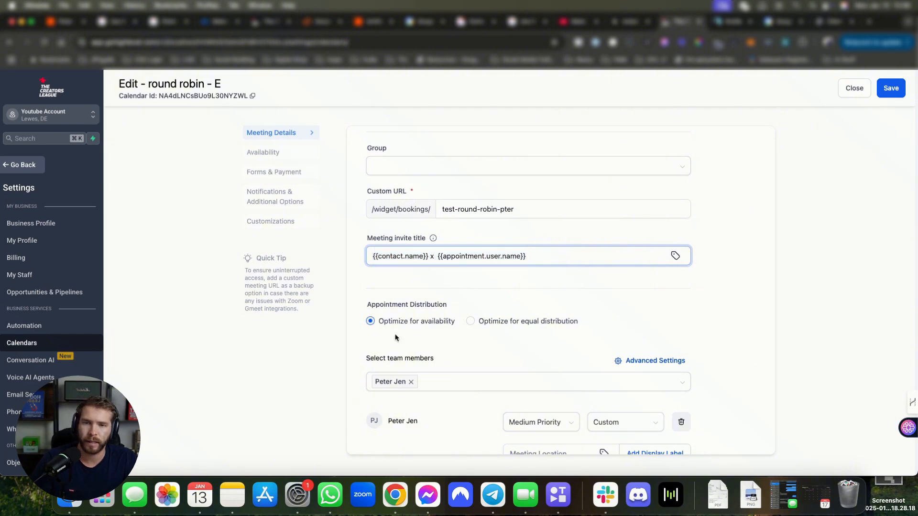
Step: Bring up the round robin Advanced Settings dialog
scroll(515, 262, "down", 3)
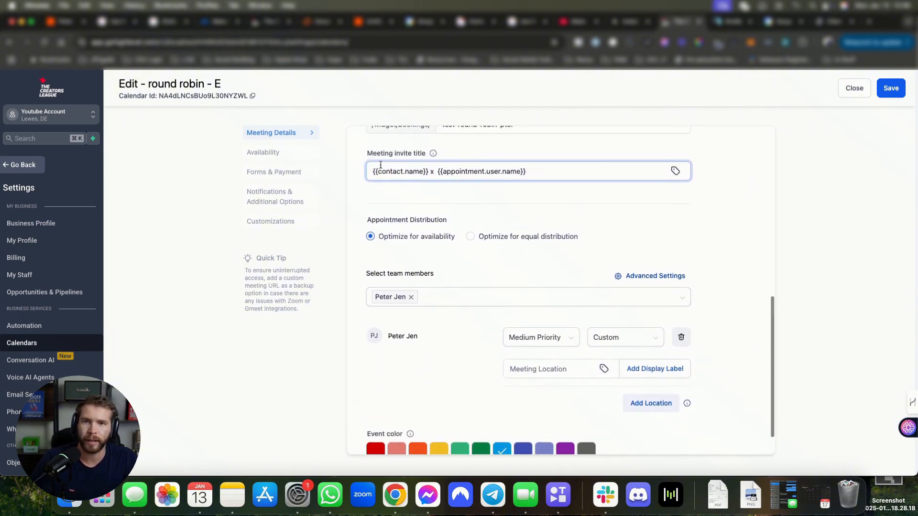
left_click_drag(373, 154, 445, 150)
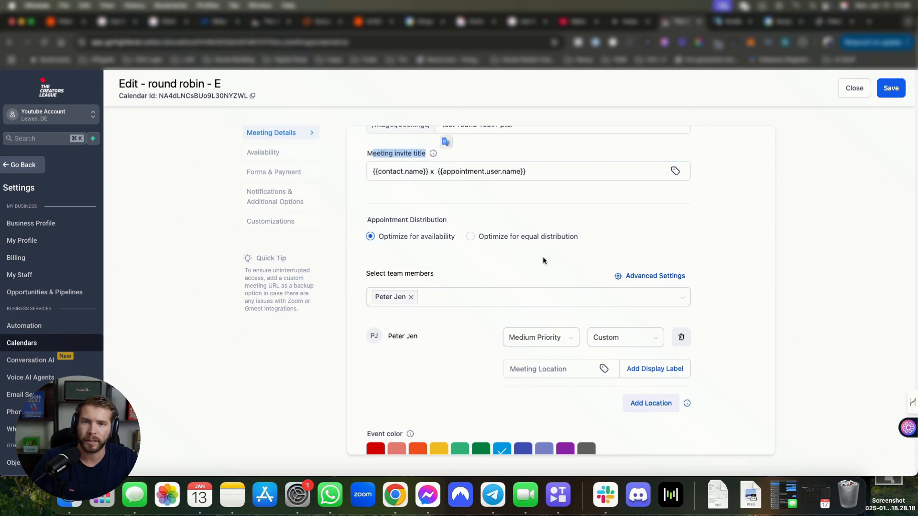
scroll(543, 256, "down", 1)
left_click(640, 237)
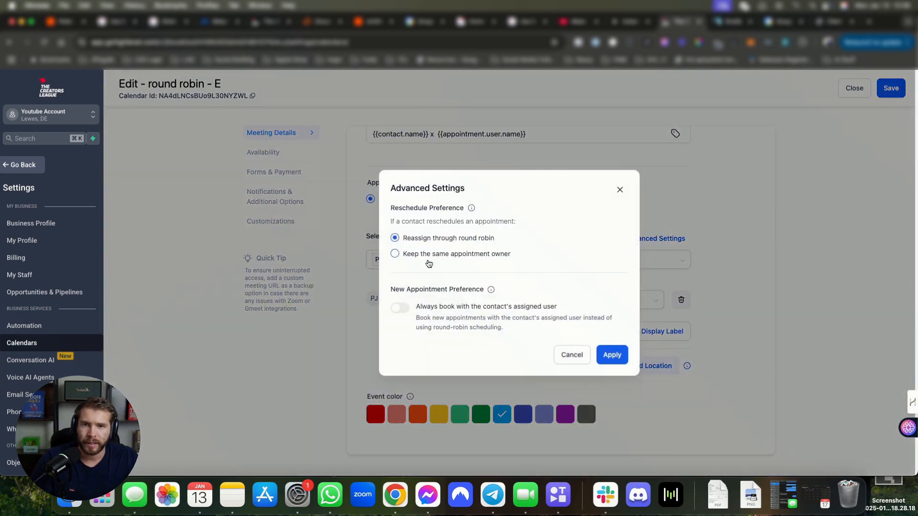
Step: Apply 'Keep the same appointment owner' for reschedules, then check the team member's priority
left_click(414, 259)
left_click(611, 352)
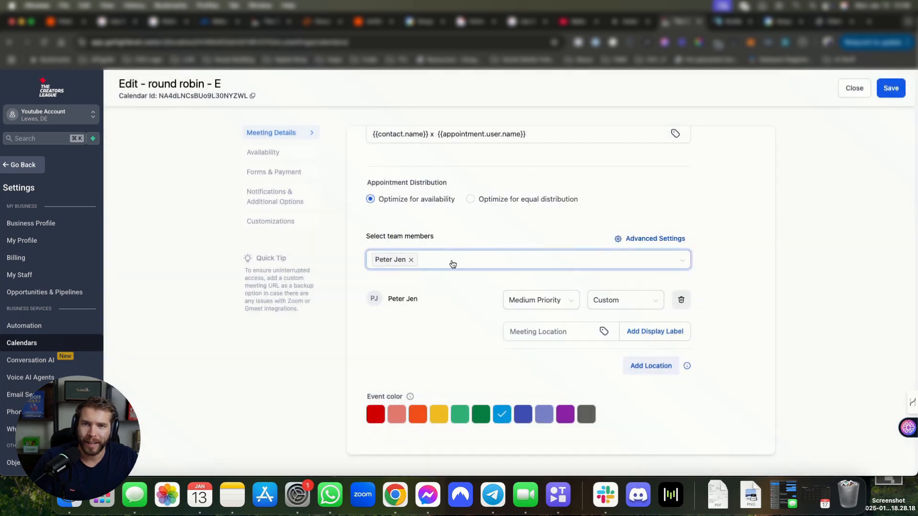
left_click(453, 265)
left_click(609, 310)
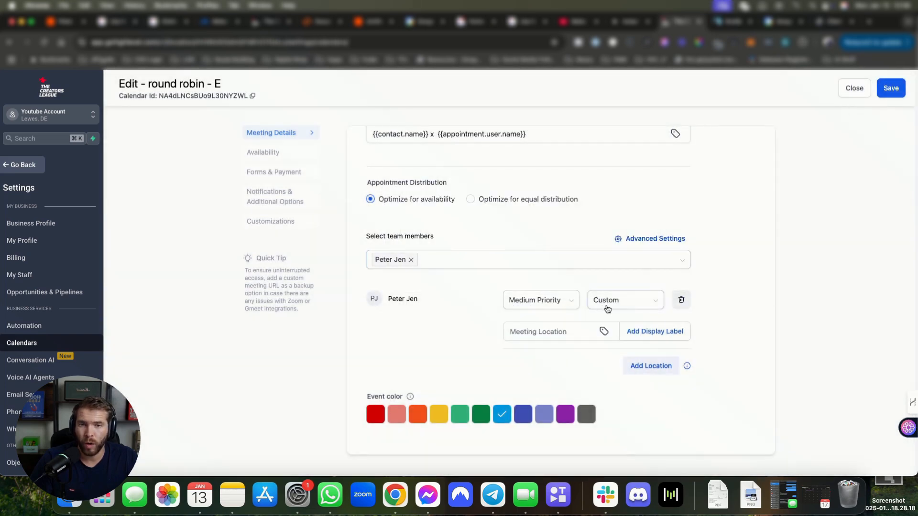
left_click(547, 300)
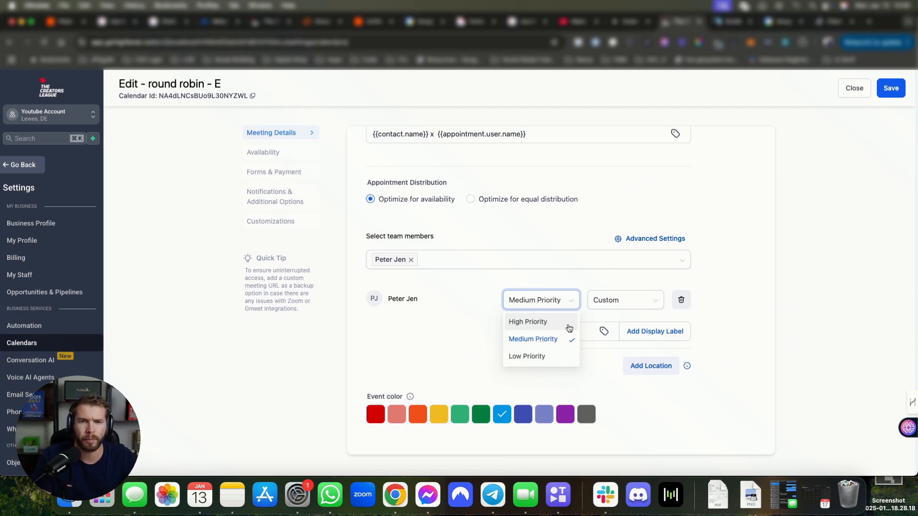
Step: After trying Zoom and Phone, set the team member's meeting location to Google Meet, then open Availability
left_click(637, 302)
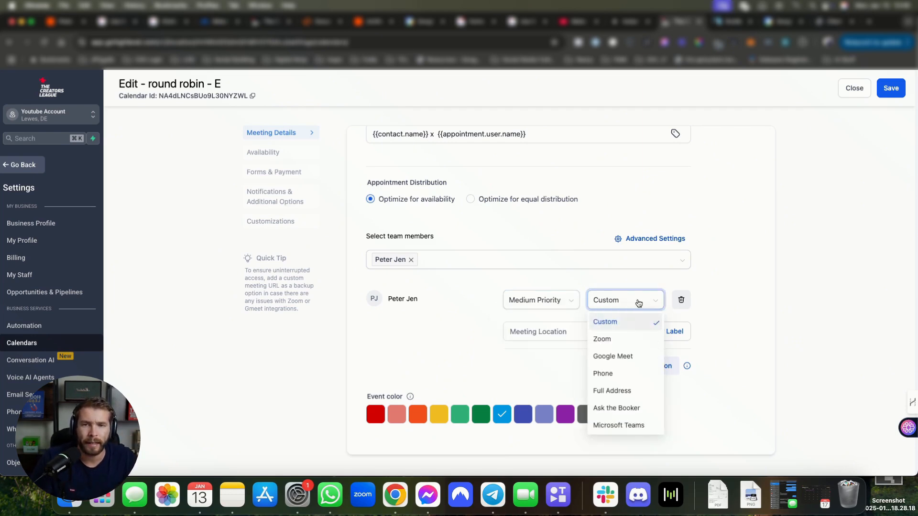
left_click(613, 340)
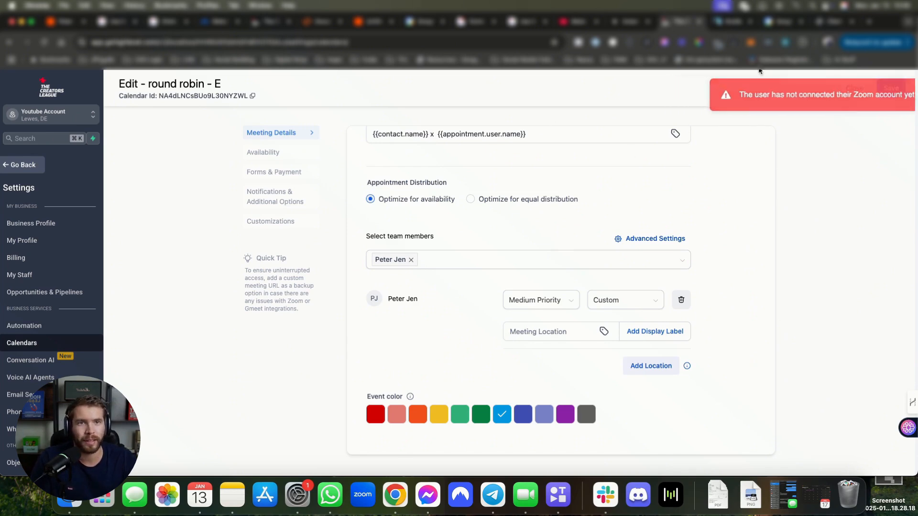
left_click(623, 301)
left_click(626, 356)
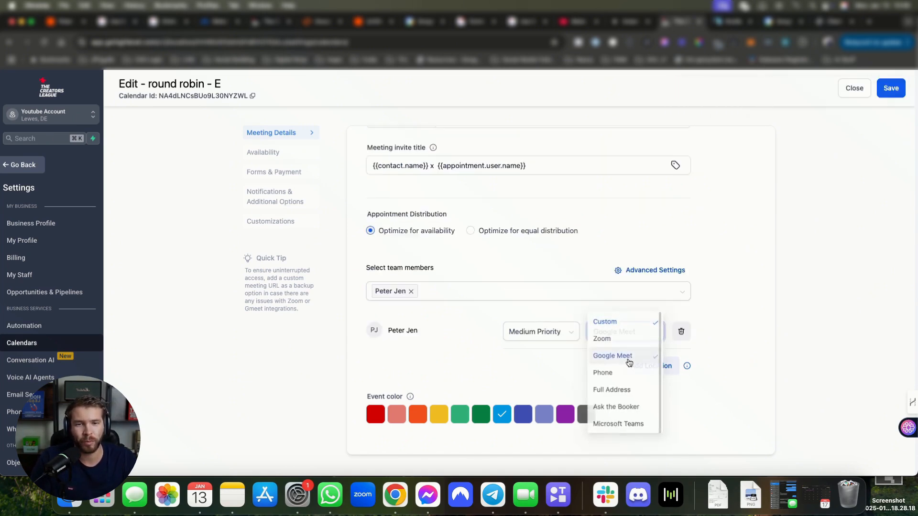
left_click(637, 338)
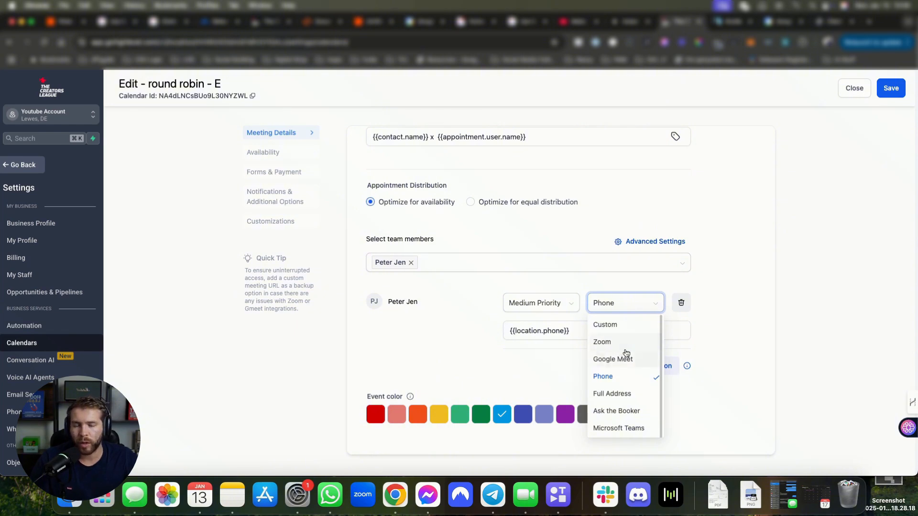
left_click(754, 346)
left_click(627, 303)
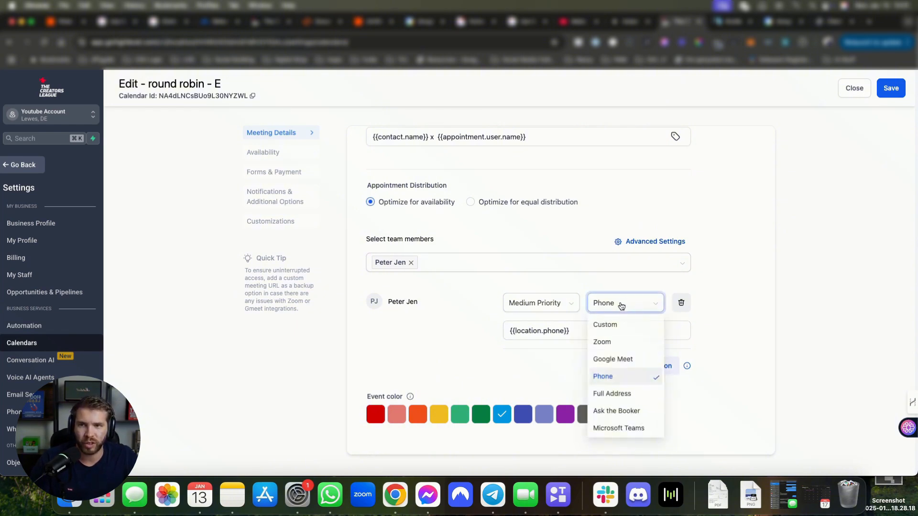
left_click(617, 342)
left_click(629, 310)
left_click(622, 358)
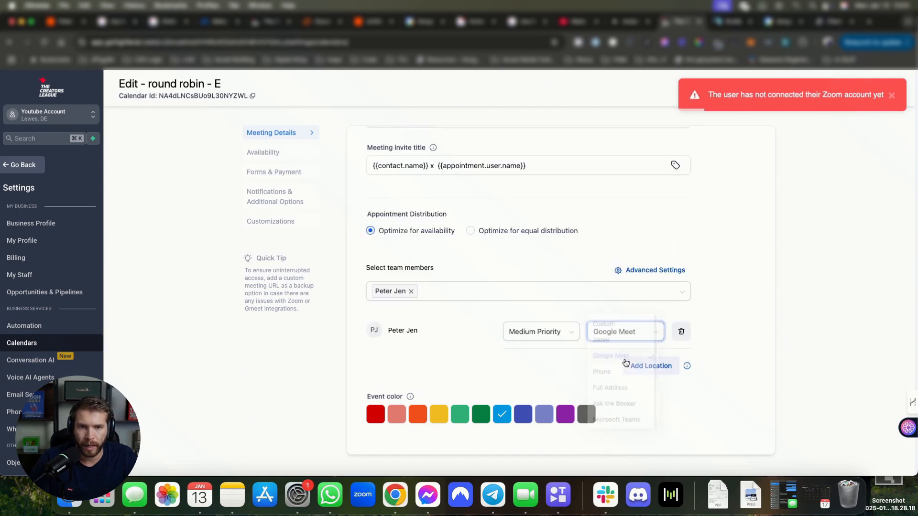
scroll(675, 249, "up", 10)
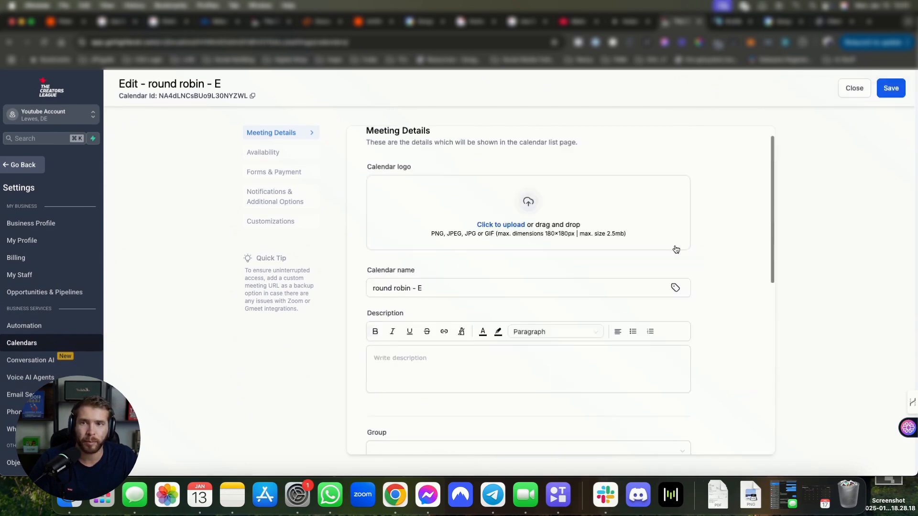
left_click(285, 152)
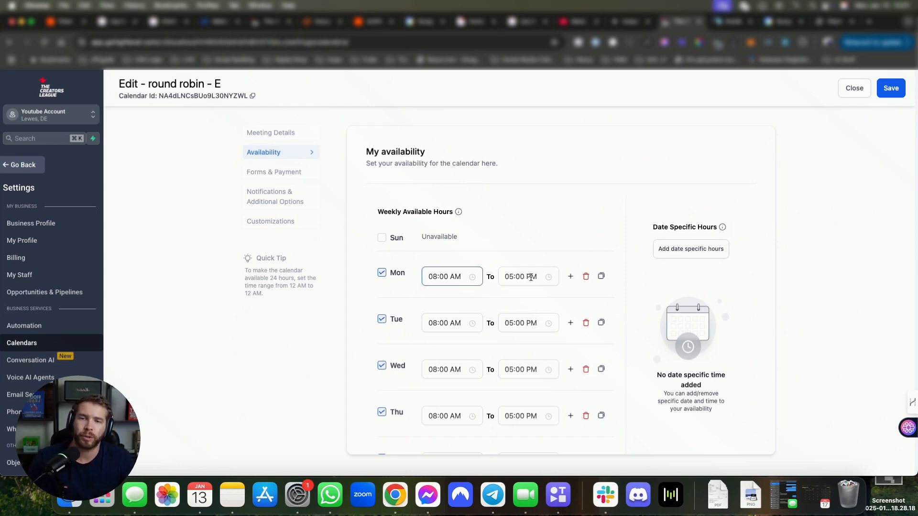
Step: Set Monday's hours to 12:00 AM through 12:00 AM
left_click(433, 277)
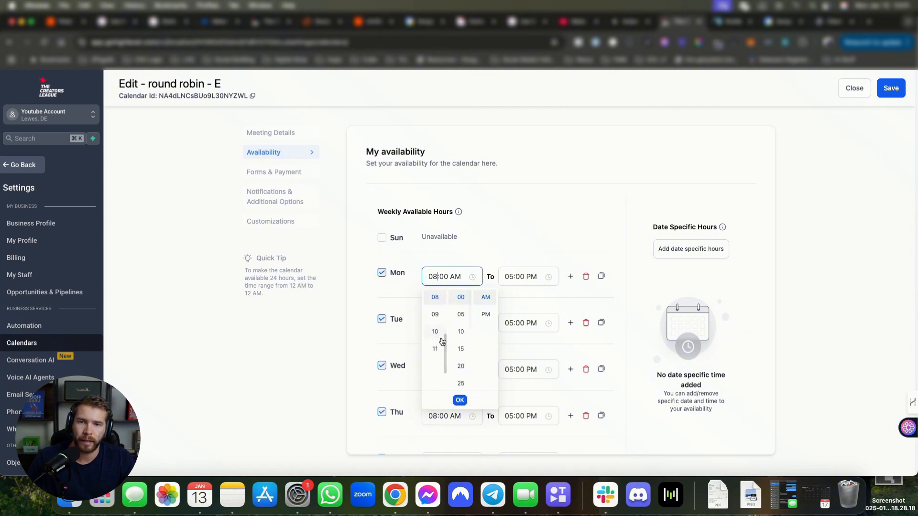
scroll(435, 334, "up", 4)
left_click(435, 301)
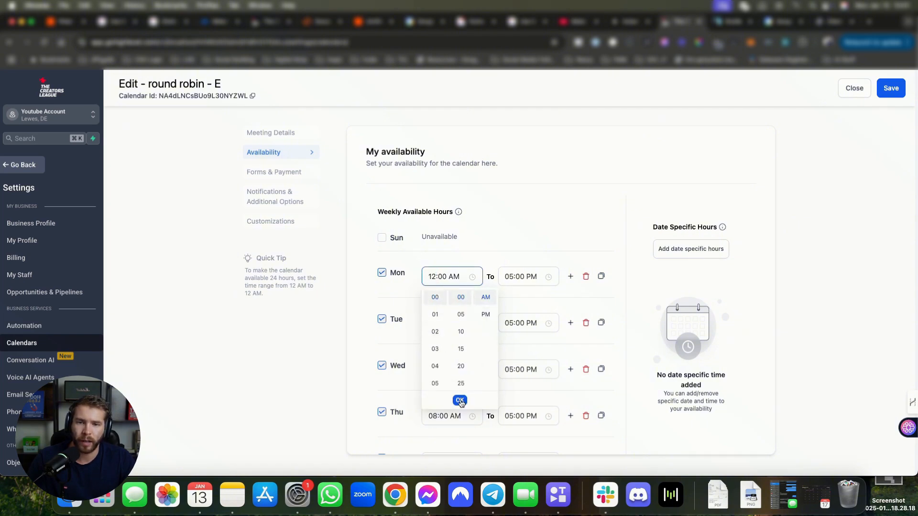
left_click(459, 400)
left_click(521, 282)
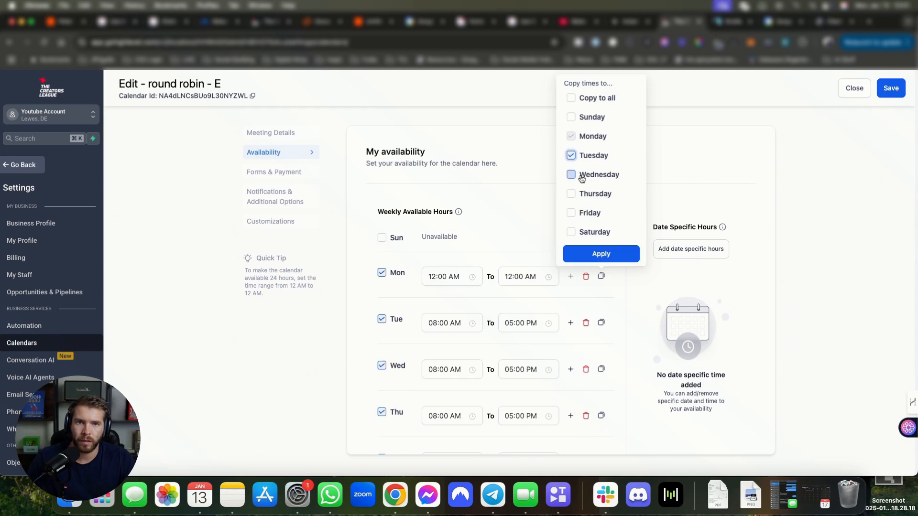
left_click(581, 177)
Step: Copy Monday's hours to Tuesday through Friday and review the weekly schedule
left_click(580, 195)
left_click(582, 213)
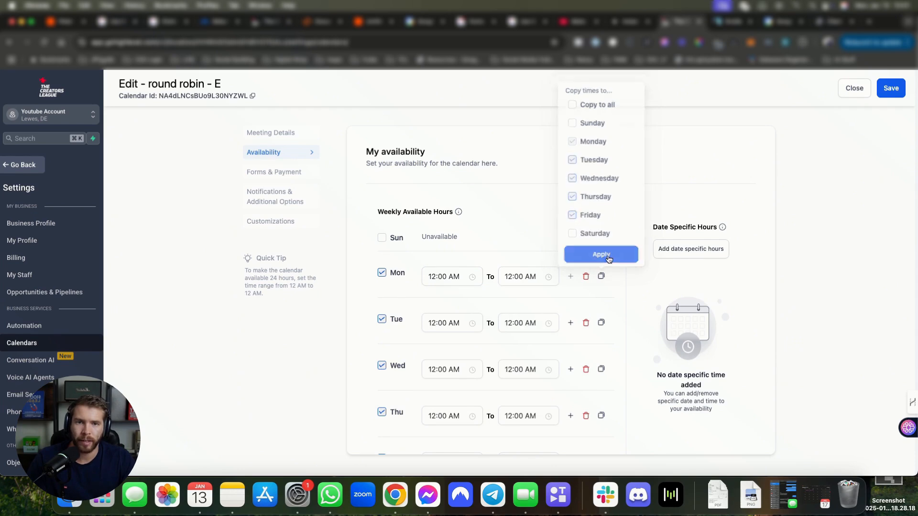
left_click(603, 254)
scroll(564, 308, "down", 5)
scroll(564, 310, "up", 5)
scroll(562, 320, "down", 3)
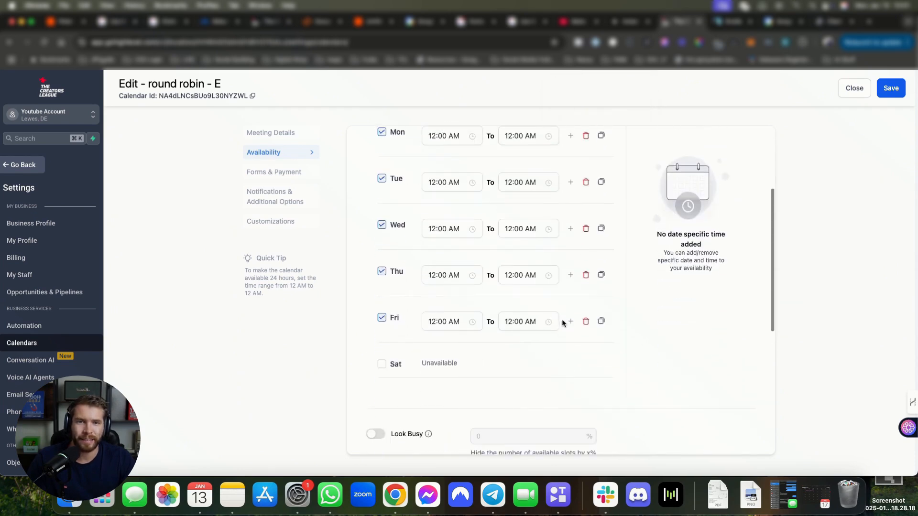
scroll(583, 320, "up", 2)
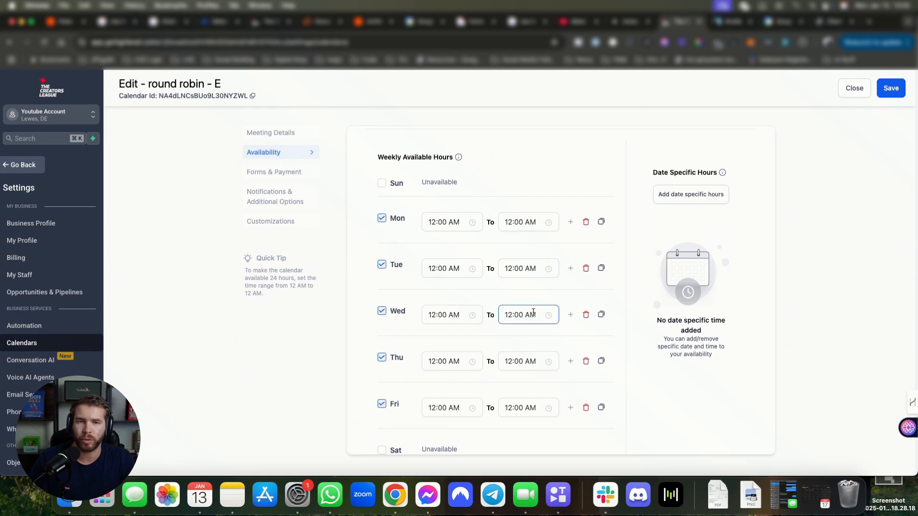
scroll(504, 239, "down", 3)
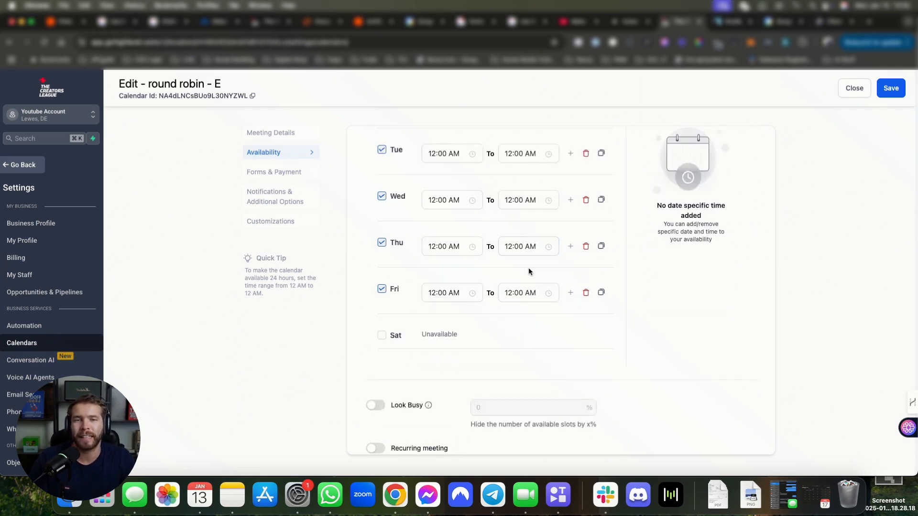
scroll(529, 268, "up", 3)
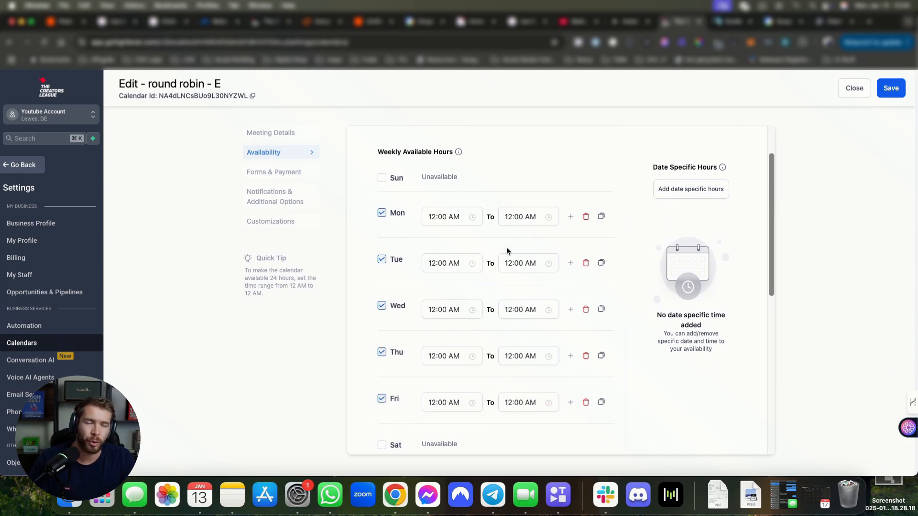
left_click(444, 216)
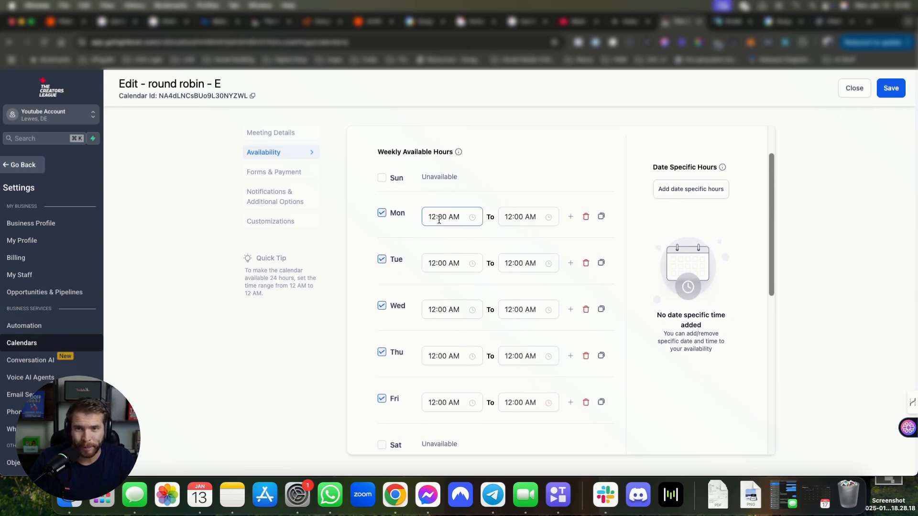
left_click(539, 239)
scroll(539, 240, "down", 5)
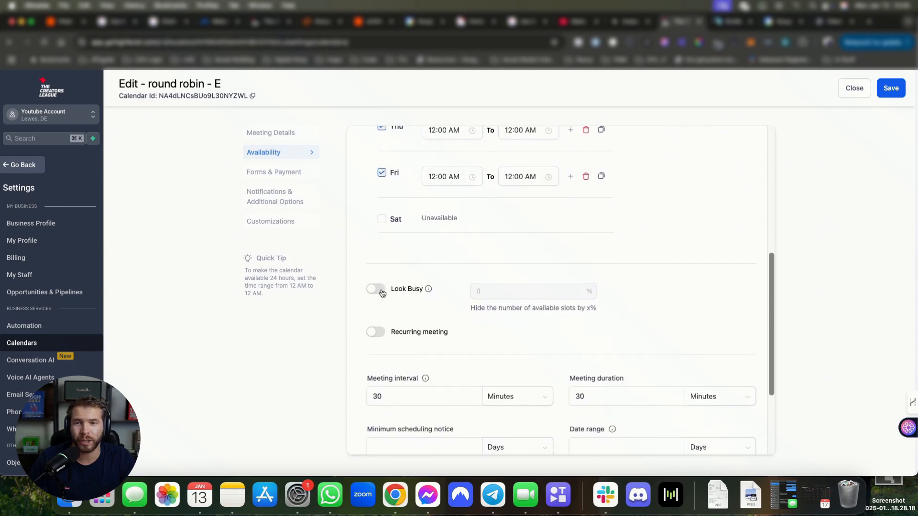
Step: Turn Look Busy on, set its percentage to 80, then switch it back off
left_click(377, 289)
left_click(524, 289)
double_click(478, 290)
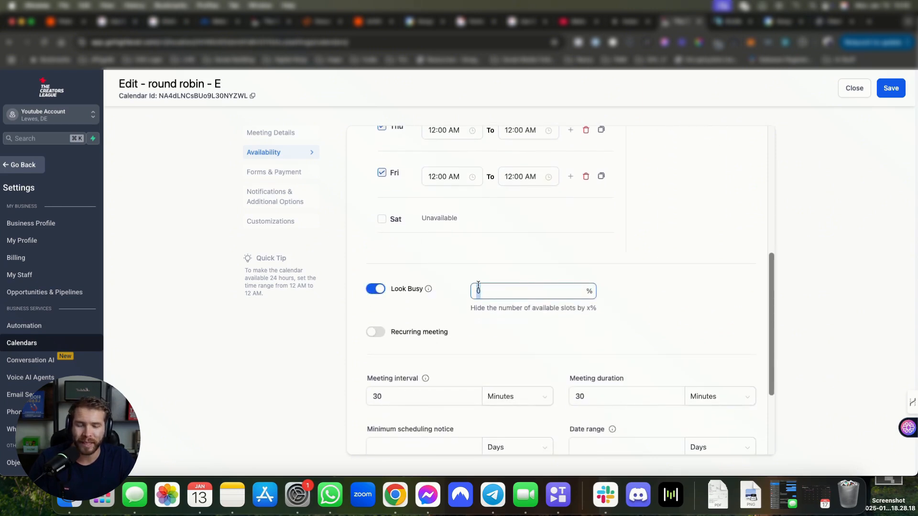
type("8")
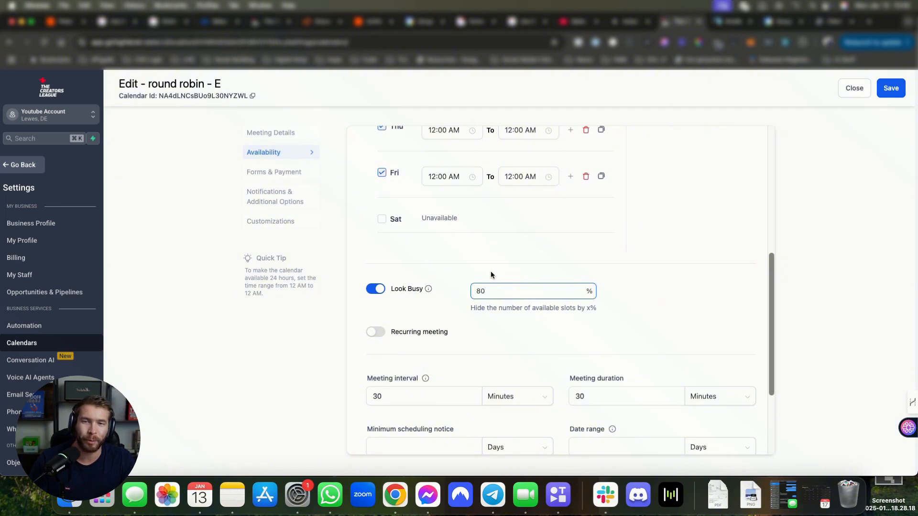
scroll(497, 296, "up", 1)
double_click(497, 329)
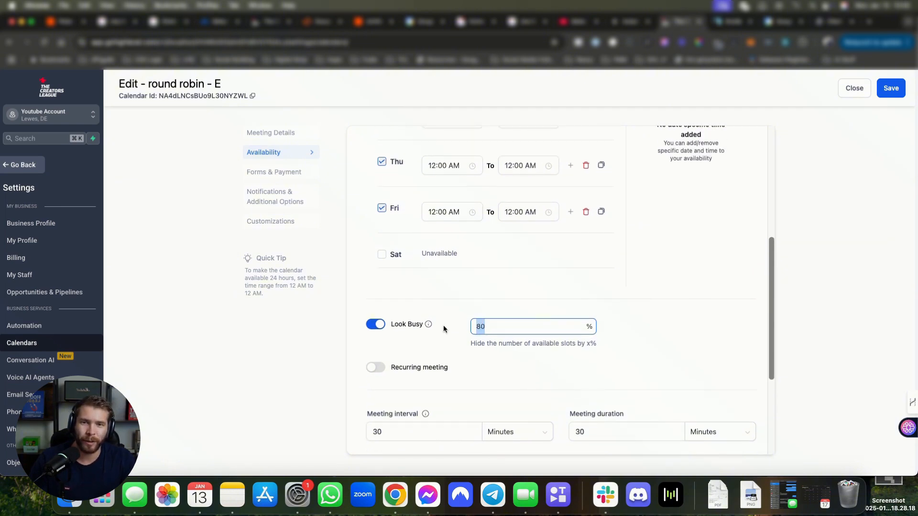
left_click(511, 323)
scroll(511, 321, "up", 2)
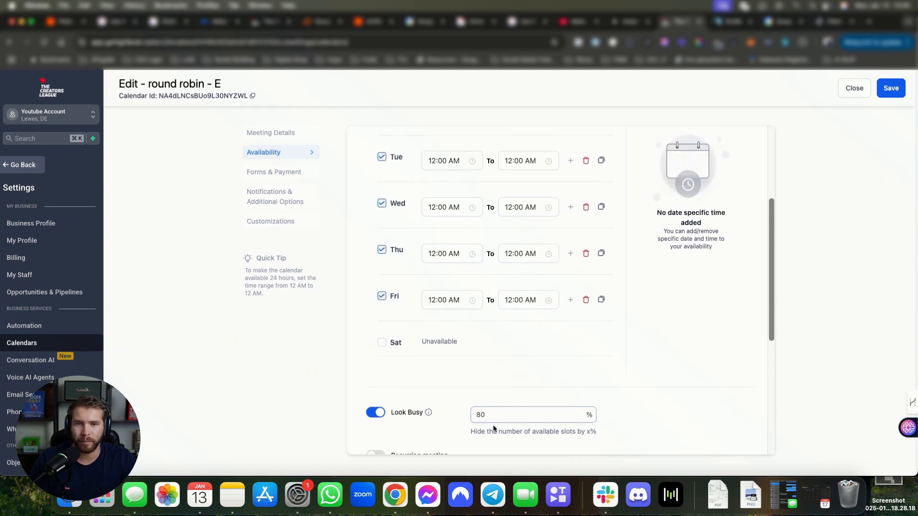
left_click_drag(492, 415, 460, 417)
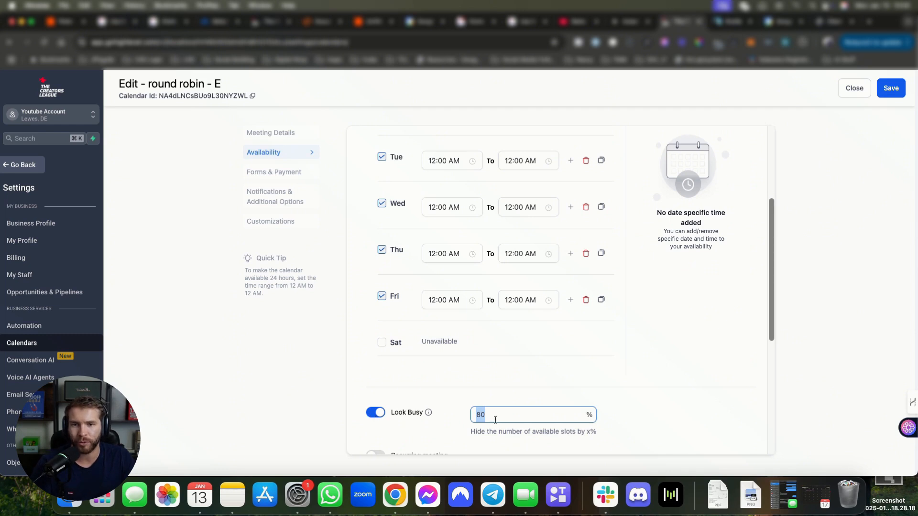
left_click(375, 414)
scroll(454, 375, "up", 4)
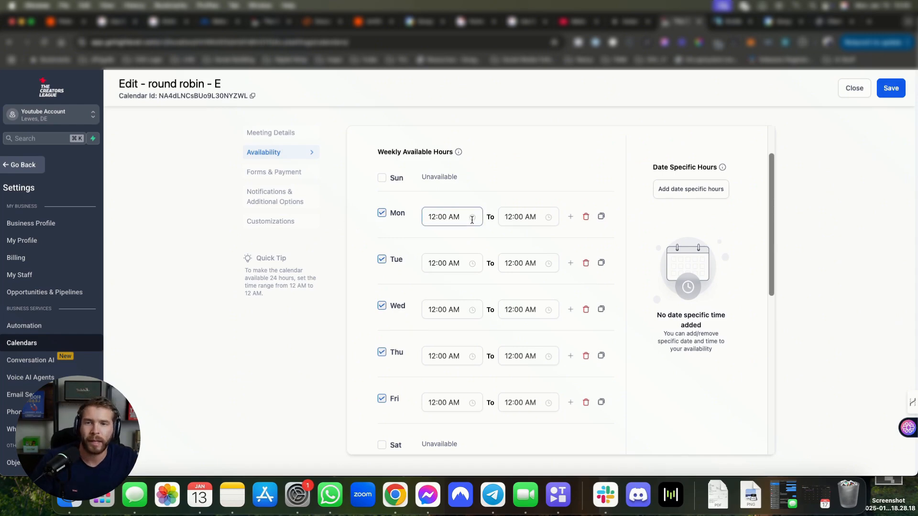
scroll(479, 221, "down", 6)
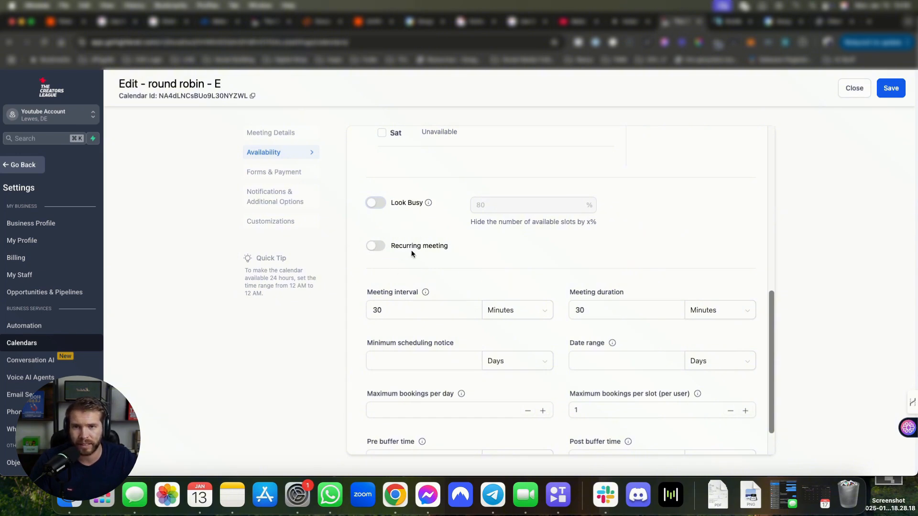
Step: Set the meeting interval to 60 minutes
scroll(466, 278, "down", 2)
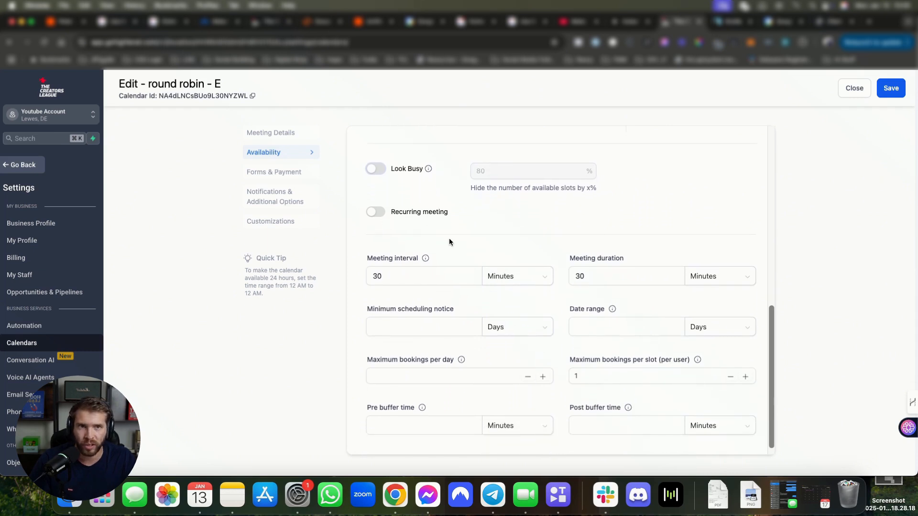
scroll(430, 273, "down", 1)
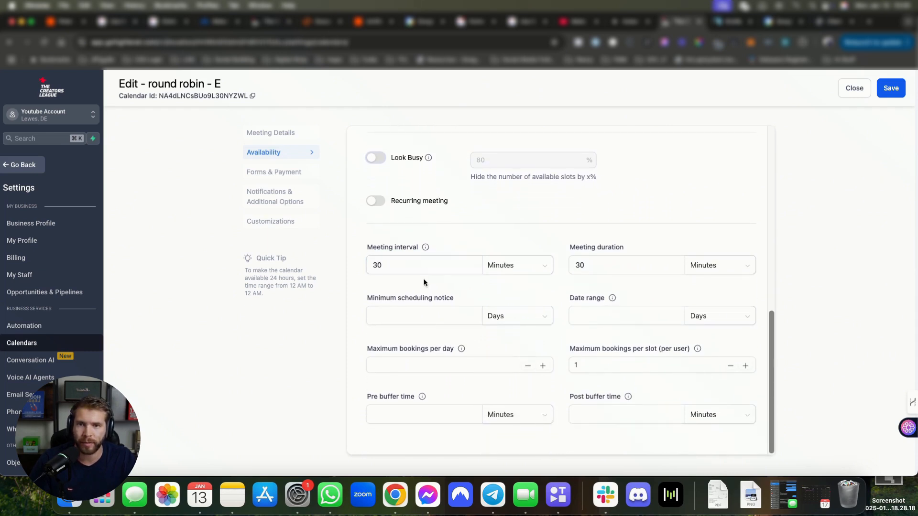
left_click(426, 264)
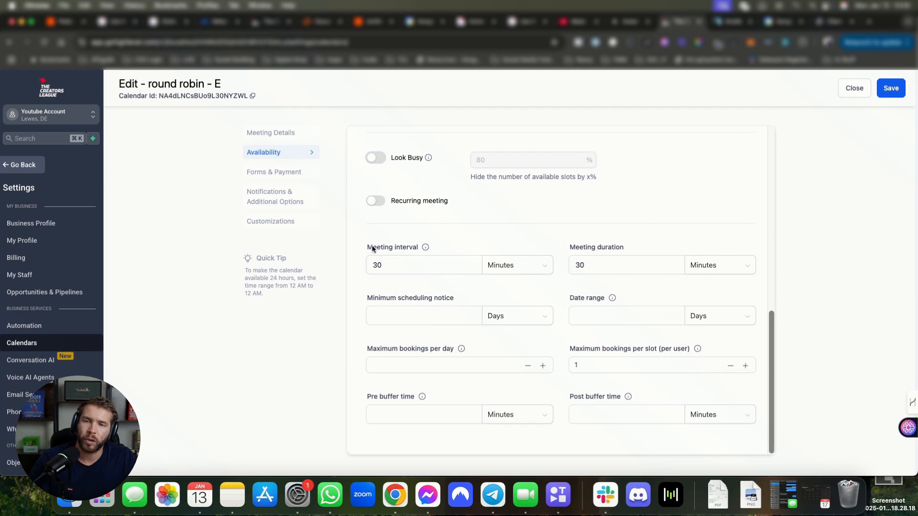
left_click_drag(372, 247, 455, 258)
double_click(433, 266)
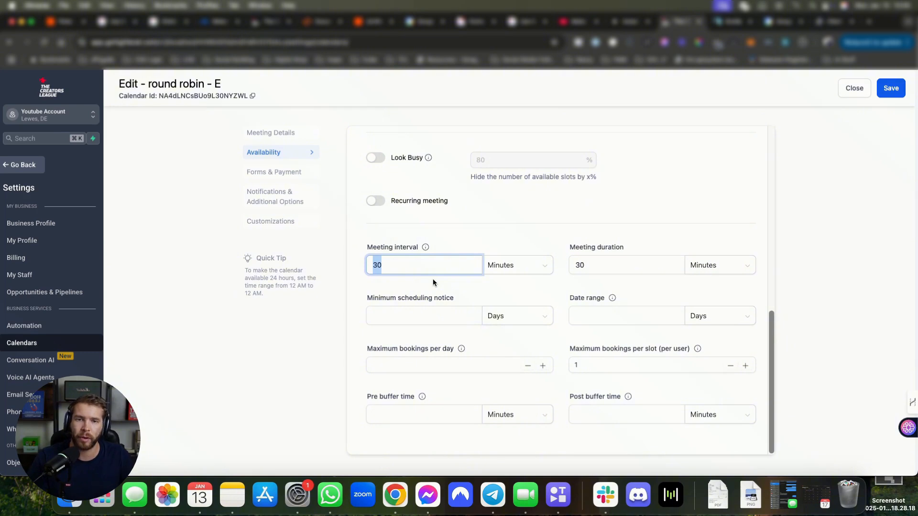
double_click(605, 263)
type("60")
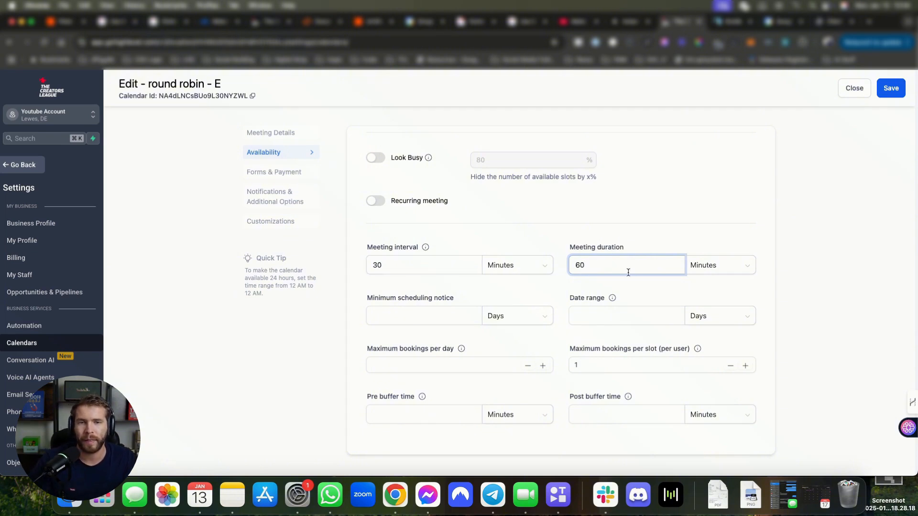
double_click(407, 266)
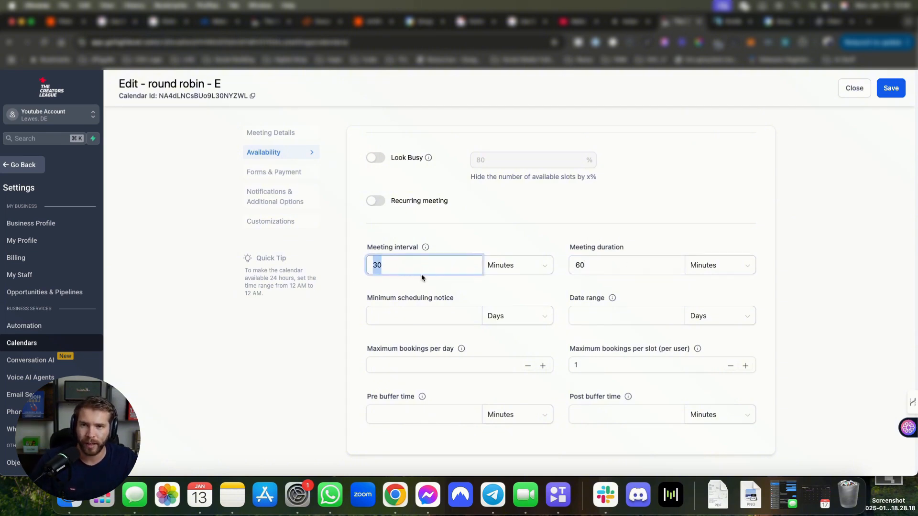
type("60")
Step: Make meetings last 45 minutes with a 15-minute post buffer time
double_click(610, 263)
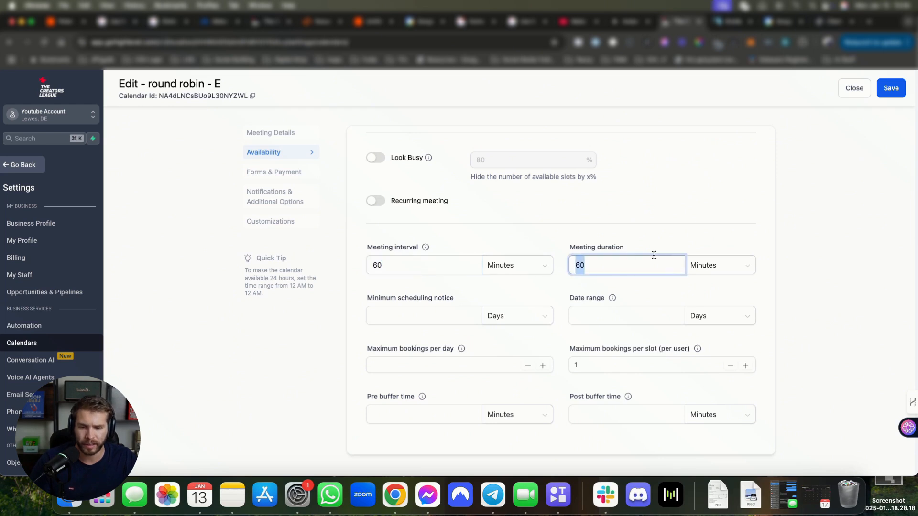
type("45")
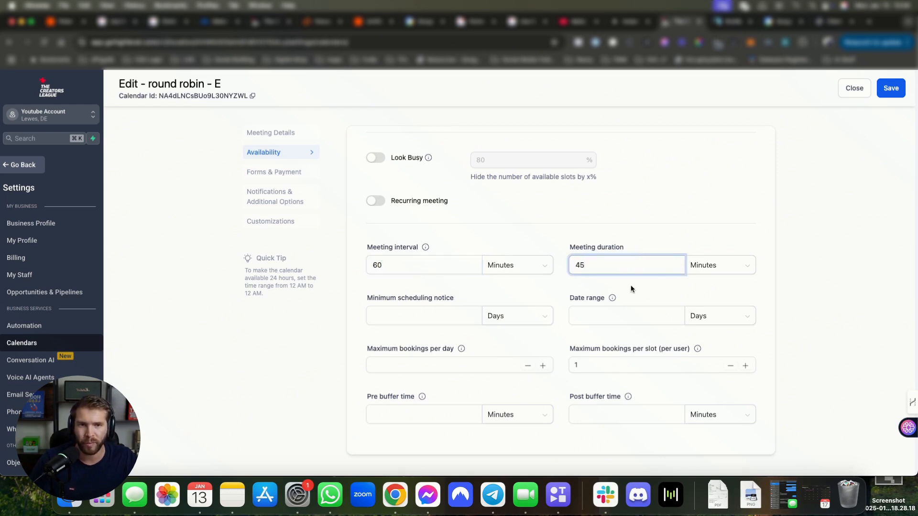
left_click(654, 416)
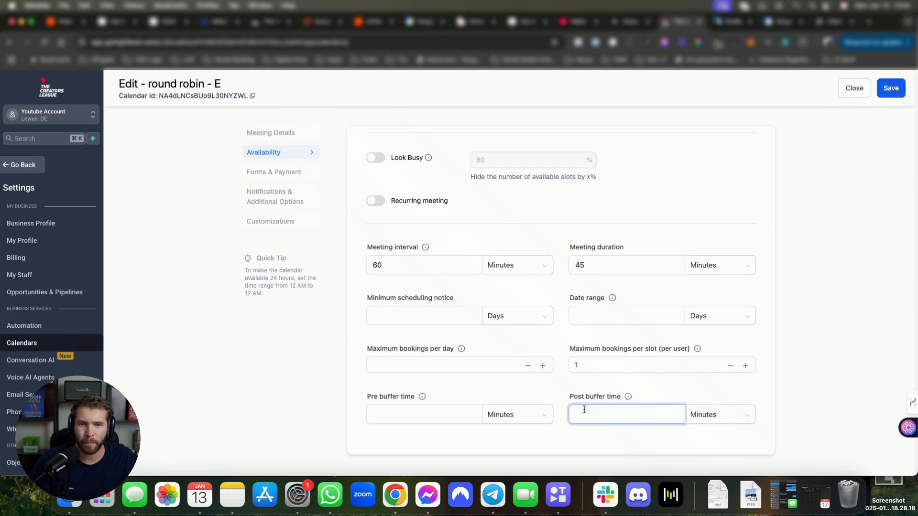
type("15")
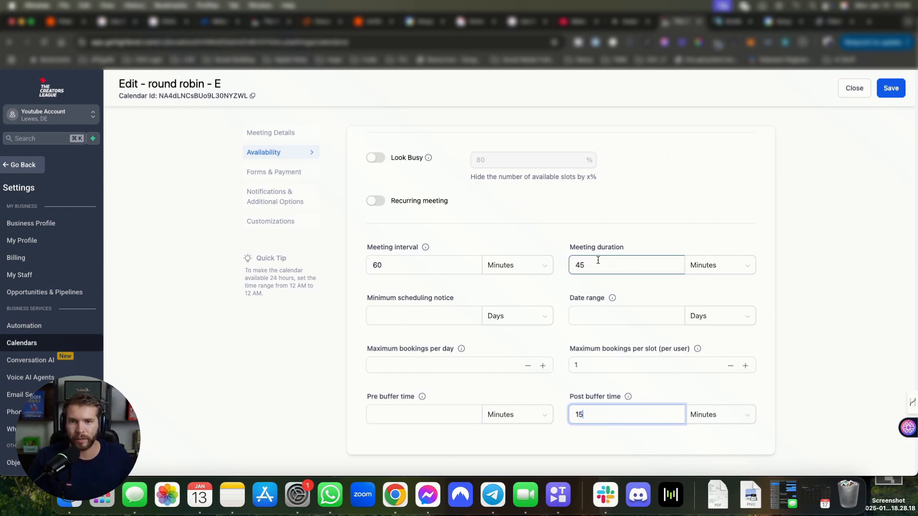
left_click(416, 315)
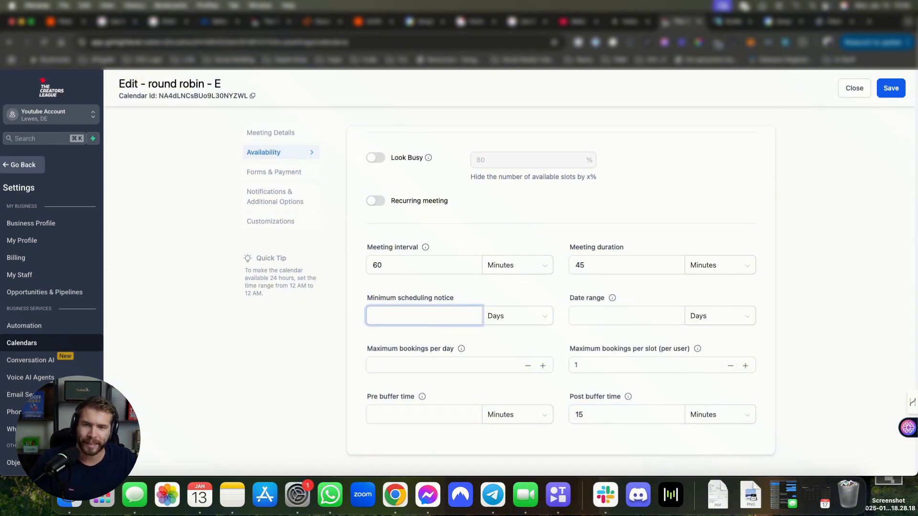
Step: Set the minimum scheduling notice to 1 day
type("1")
left_click_drag(367, 297, 487, 305)
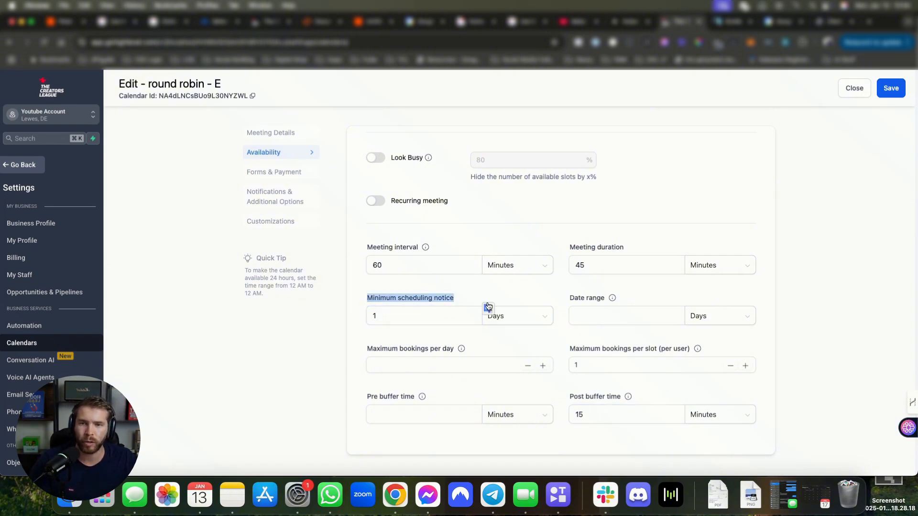
left_click(484, 286)
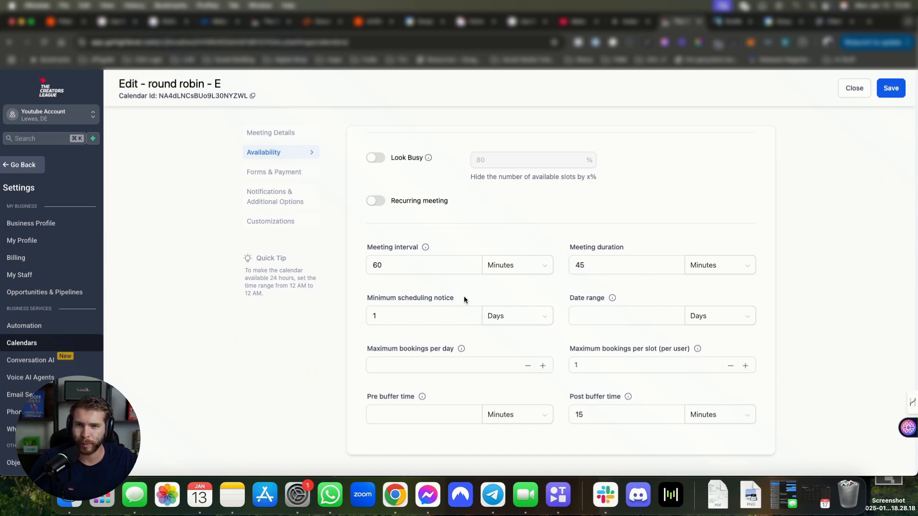
left_click(499, 321)
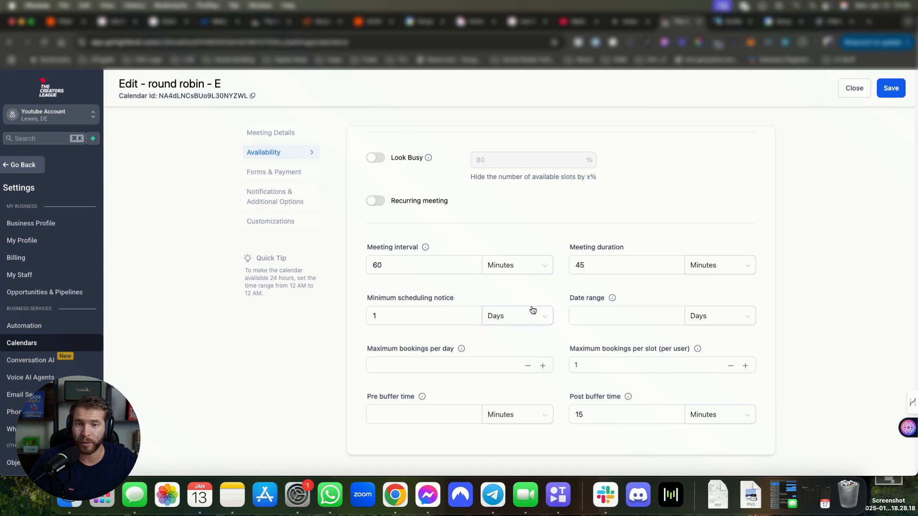
left_click(358, 299)
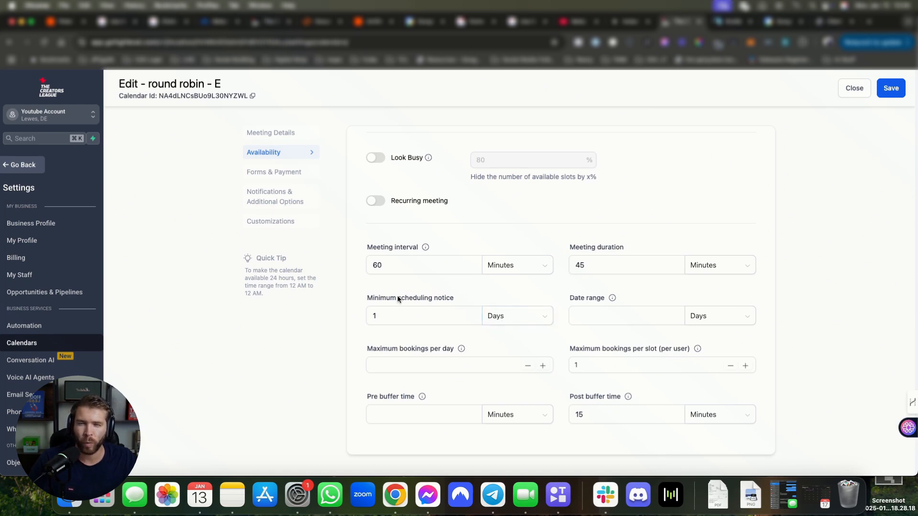
left_click(457, 318)
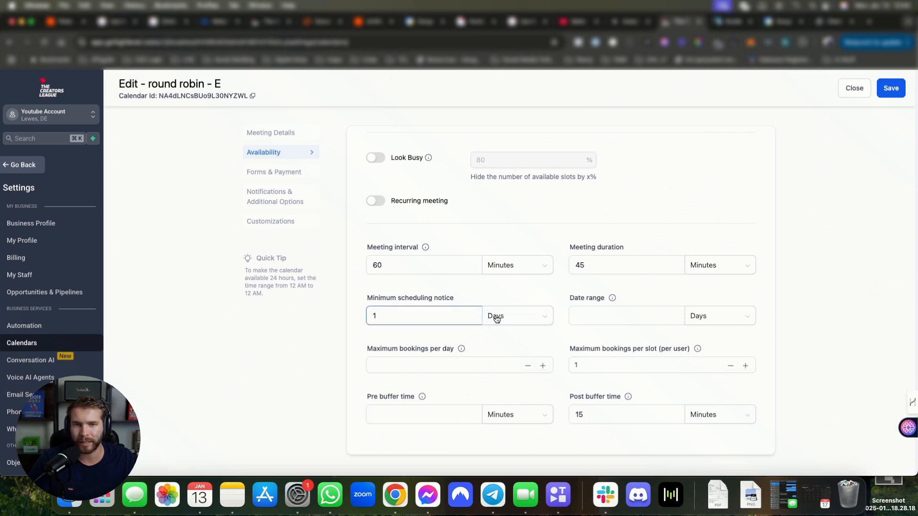
Step: Limit the booking date range to 7 days ahead
left_click(603, 316)
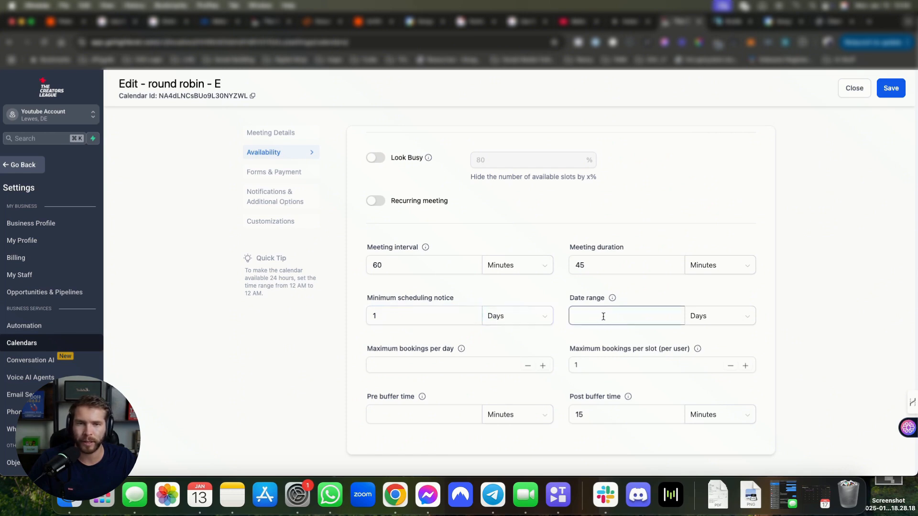
left_click(635, 320)
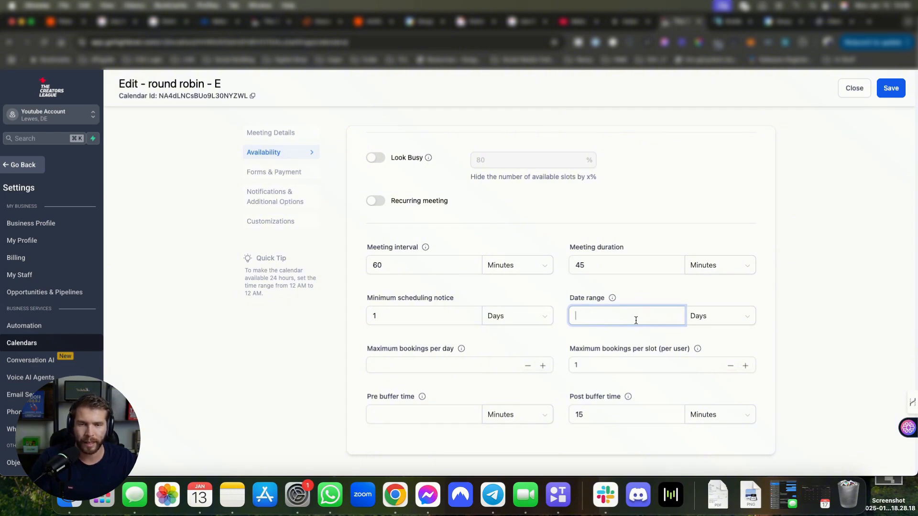
type("7")
left_click(699, 290)
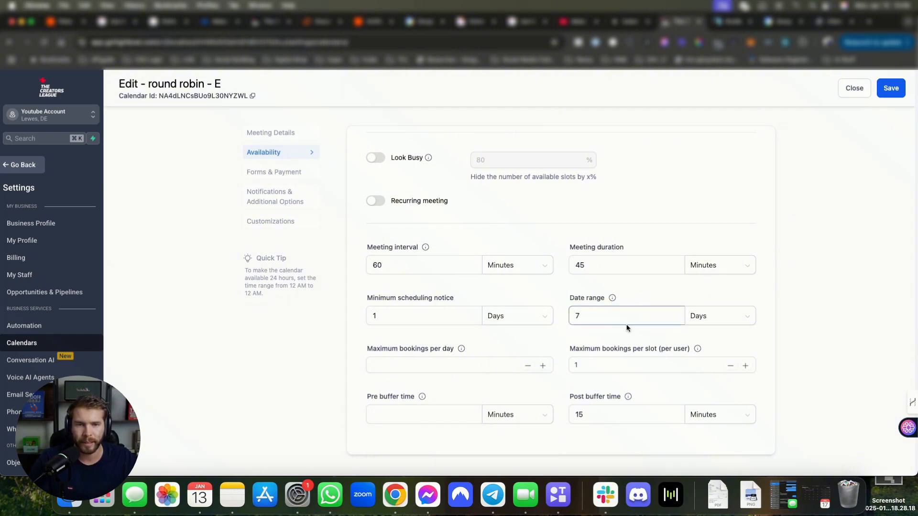
left_click(619, 311)
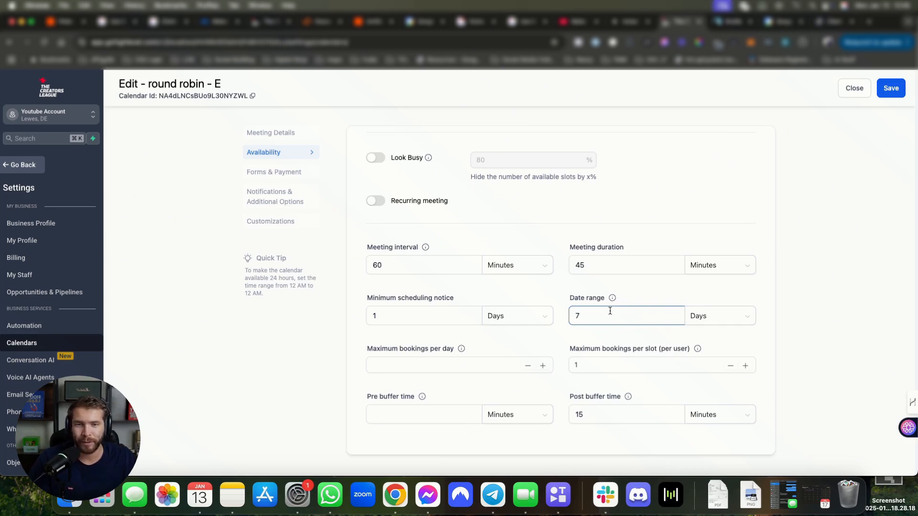
double_click(597, 312)
type("3")
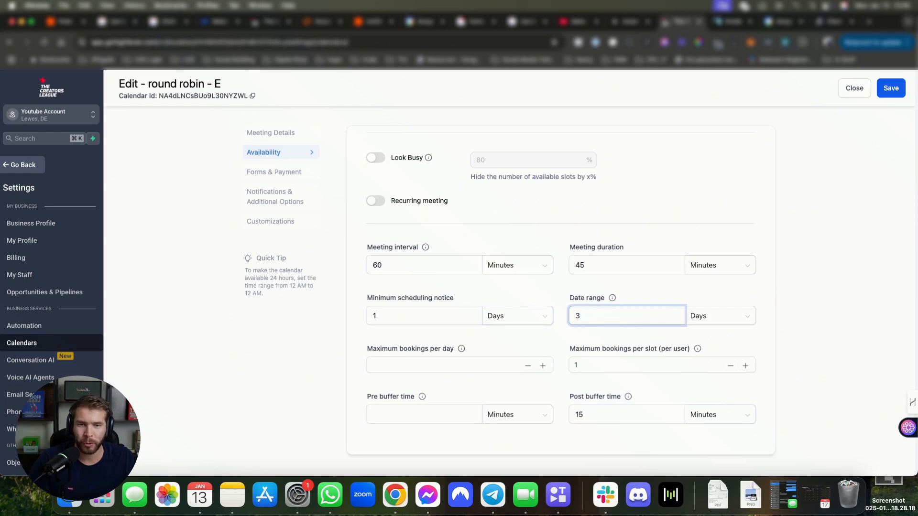
key("BackSpace")
type("7")
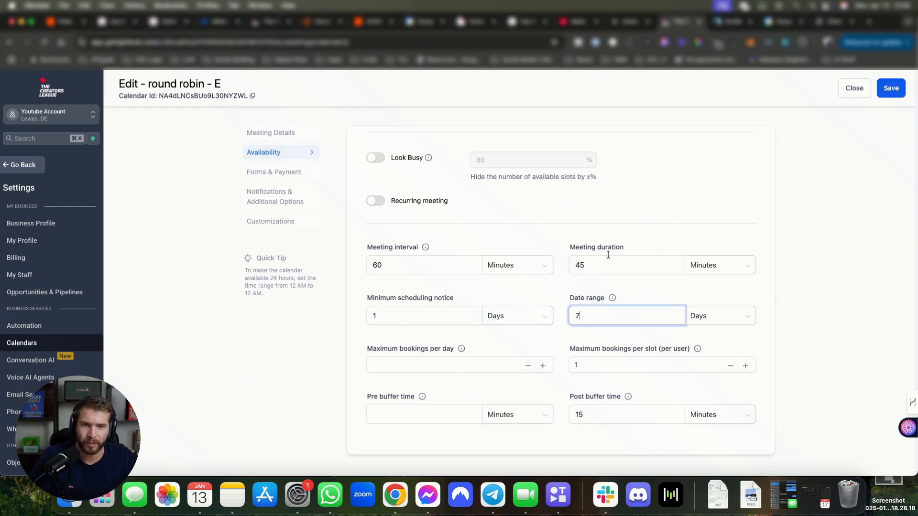
left_click(626, 292)
Step: Keep maximum bookings per slot at 1 after trying 2
left_click_drag(373, 348, 434, 348)
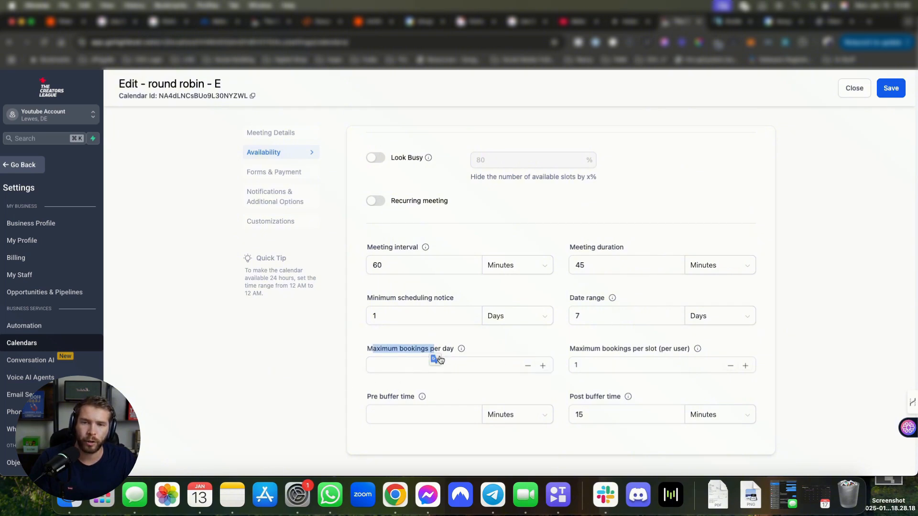
left_click_drag(578, 348, 699, 348)
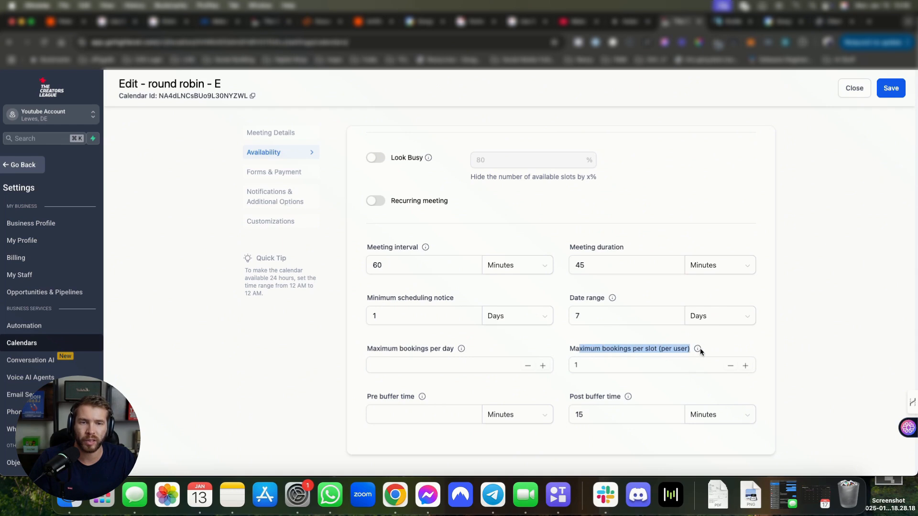
left_click(747, 366)
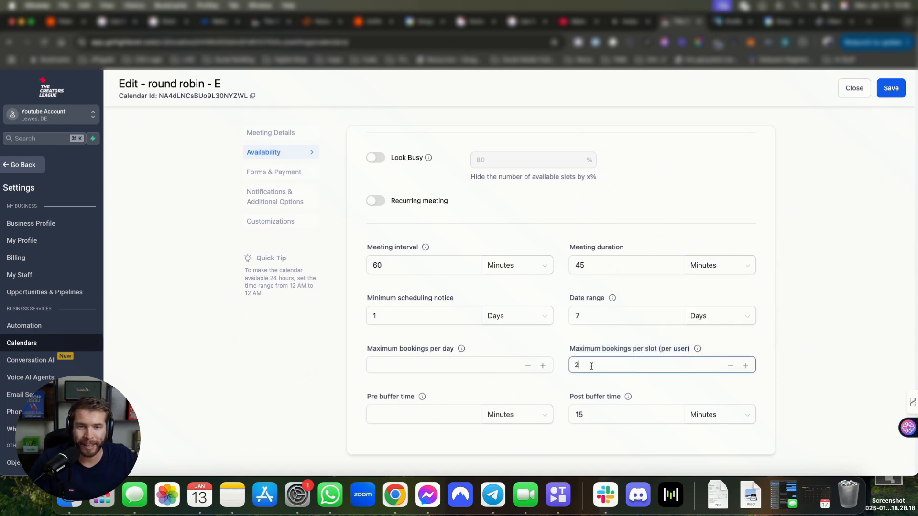
left_click(730, 367)
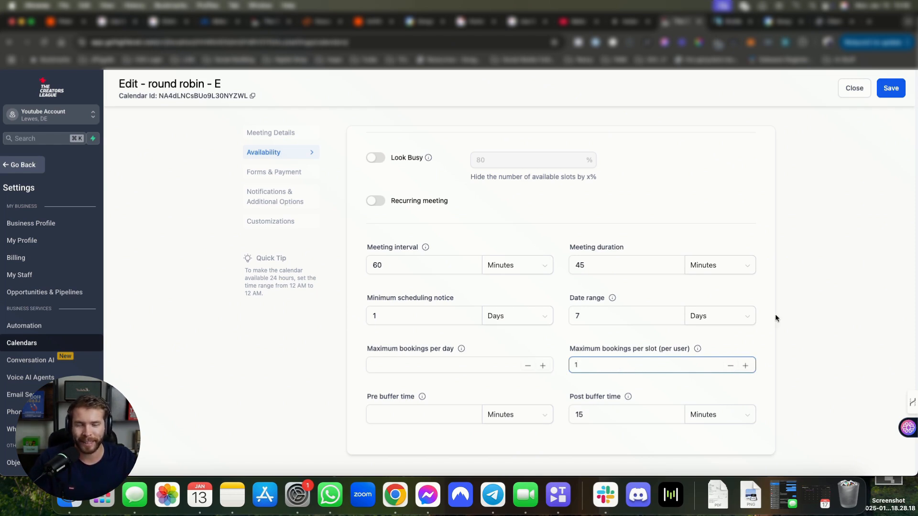
left_click(761, 334)
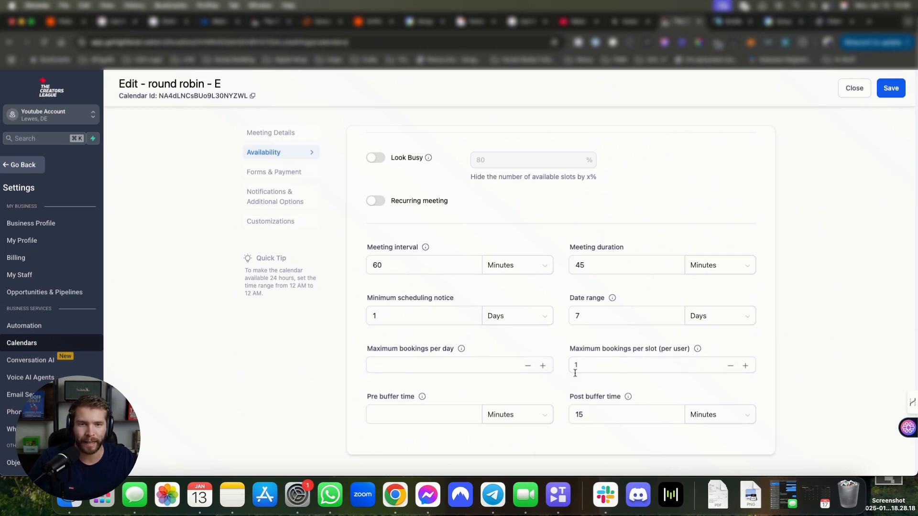
scroll(581, 358, "up", 10)
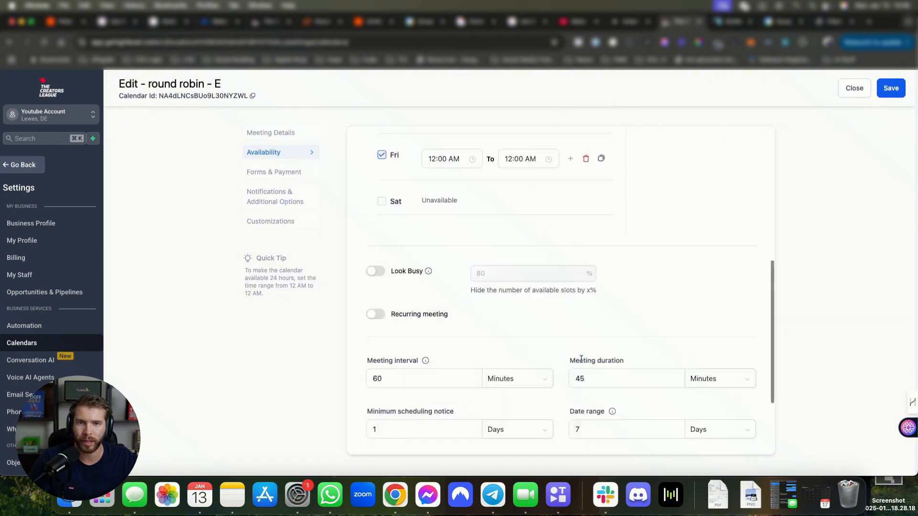
Step: Save the availability changes and switch to the Forms & Payment settings
left_click(902, 93)
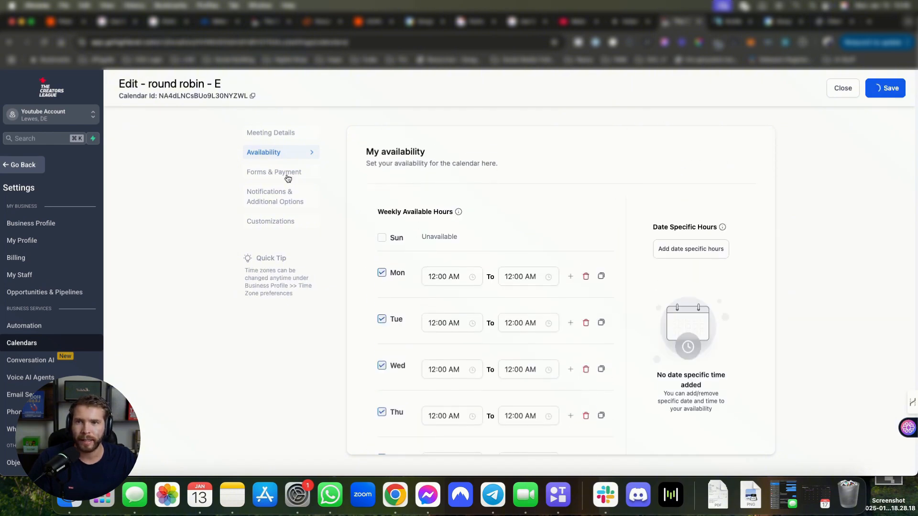
left_click(287, 173)
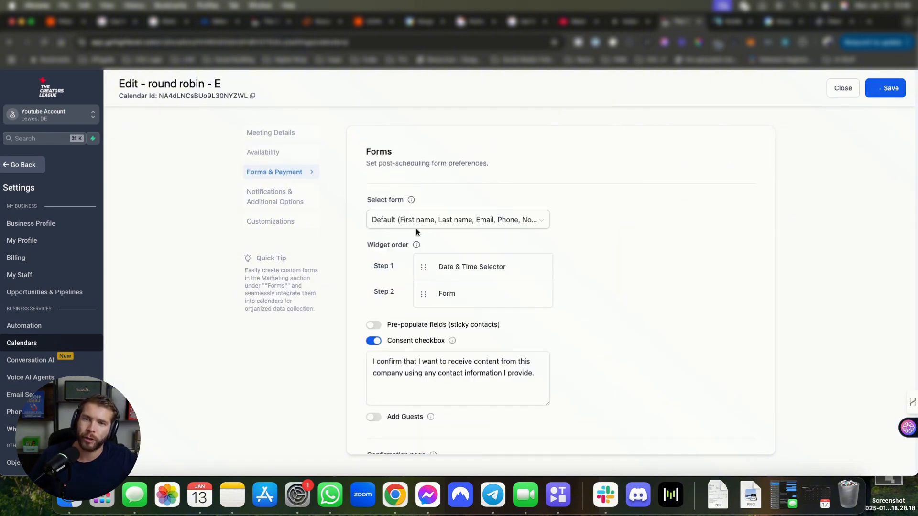
left_click(292, 197)
left_click(297, 171)
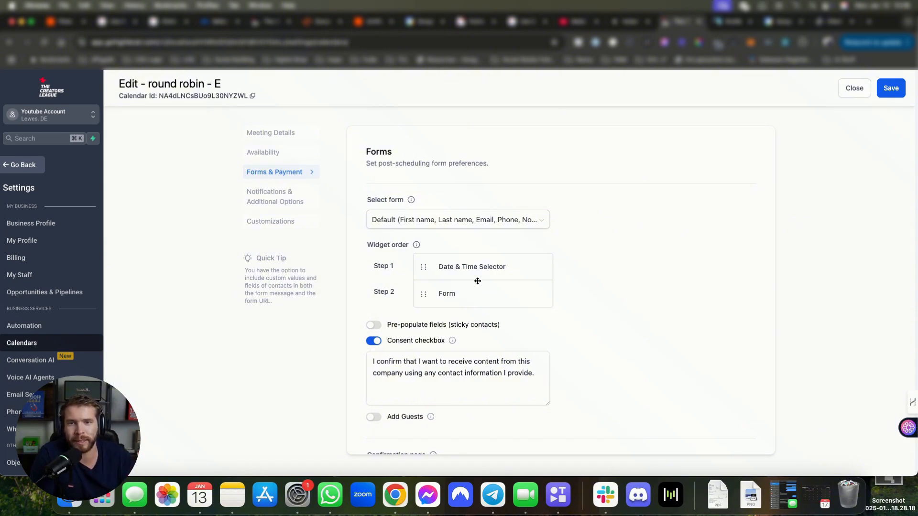
Step: Check the booking form list, keeping the Default form, and review the form options
left_click(467, 219)
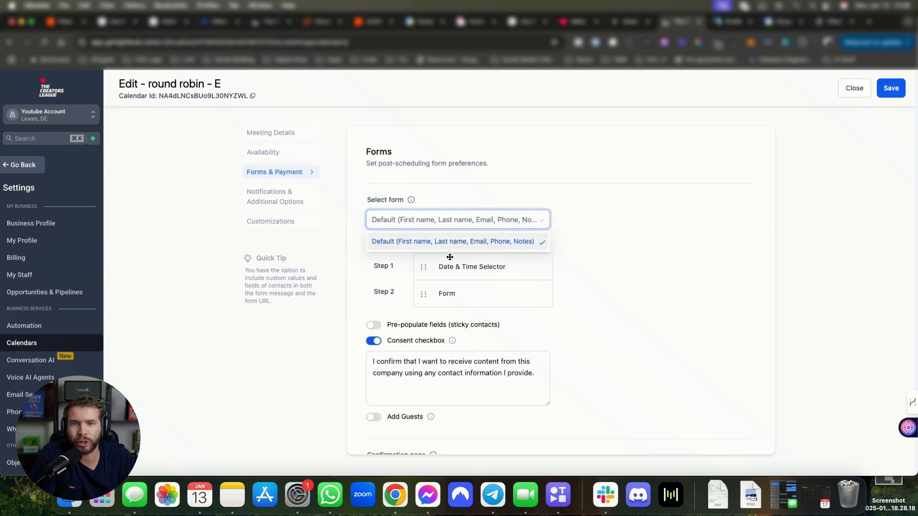
left_click(627, 278)
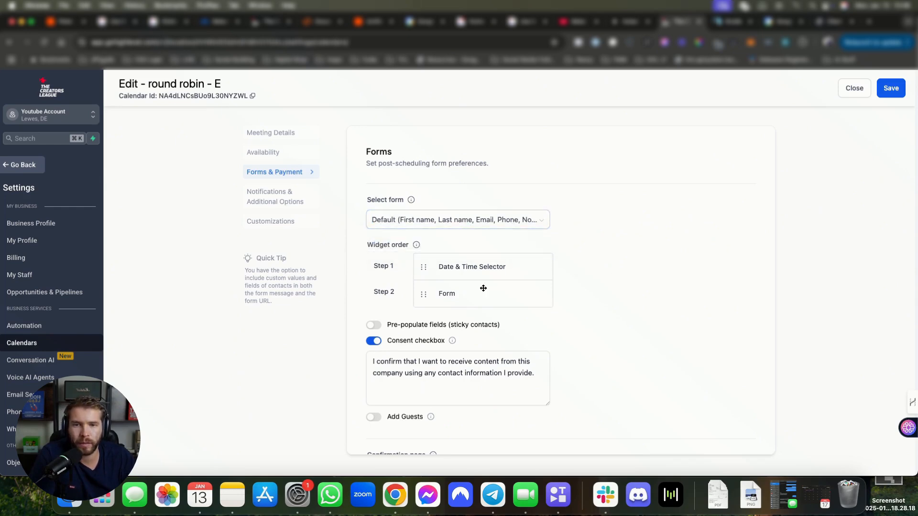
scroll(657, 276, "down", 3)
scroll(615, 280, "up", 3)
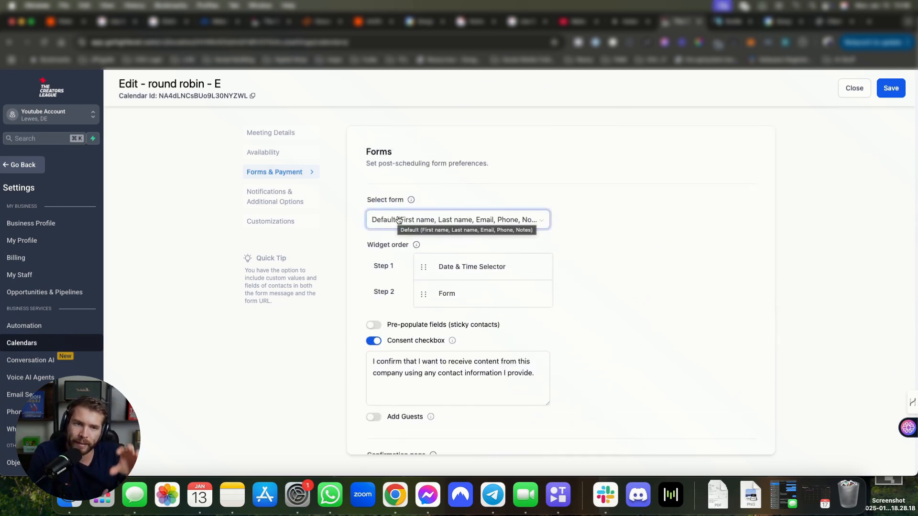
scroll(526, 314, "down", 2)
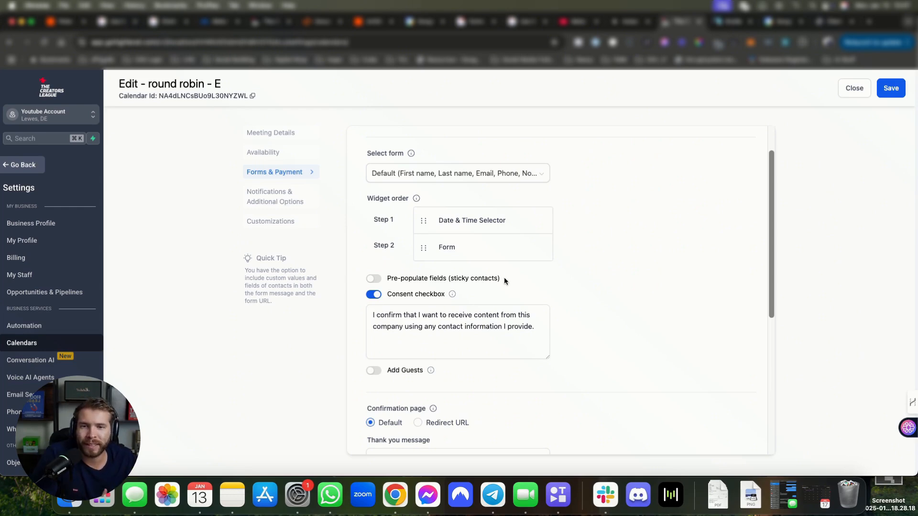
left_click_drag(504, 278, 404, 278)
left_click(495, 278)
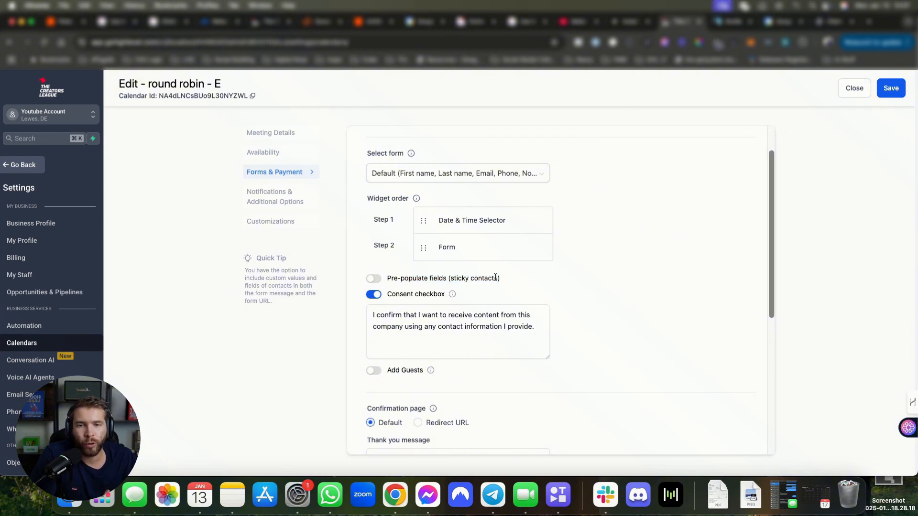
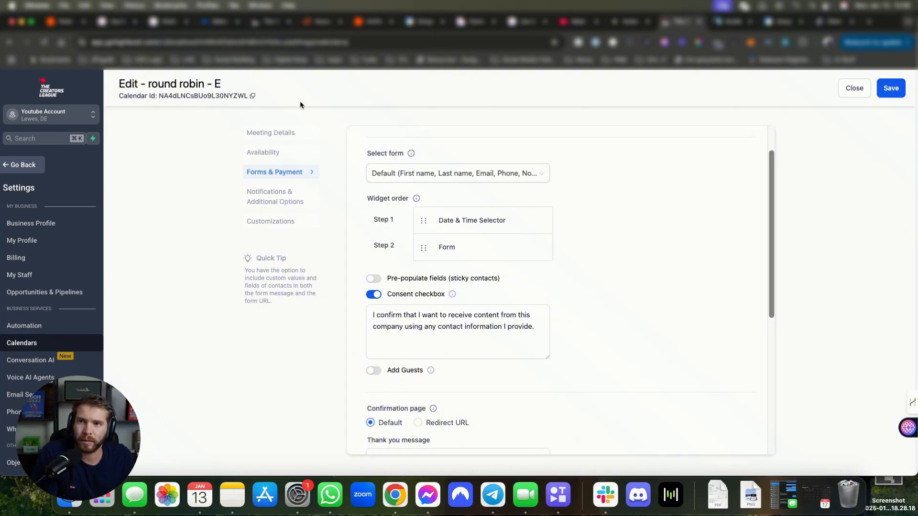
Step: Review the Pre-populate fields (sticky contacts) option in Forms & Payment
left_click_drag(504, 277, 366, 278)
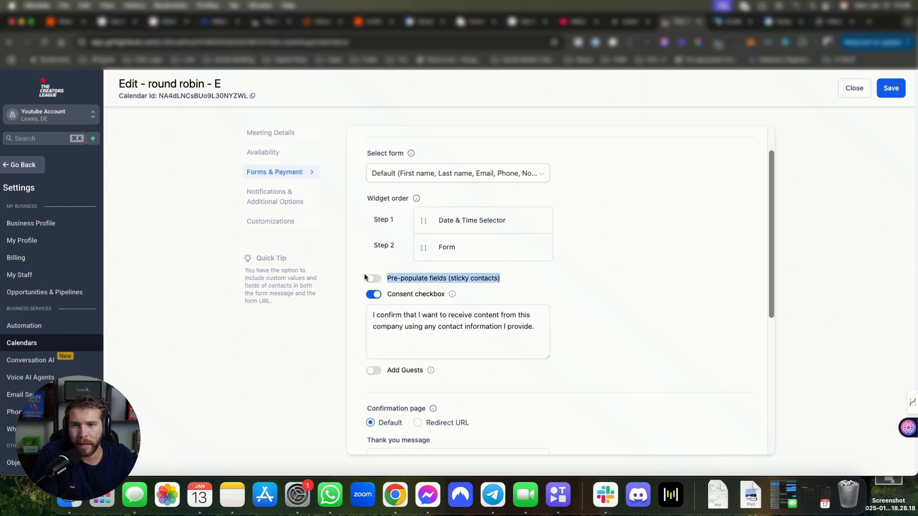
left_click(397, 276)
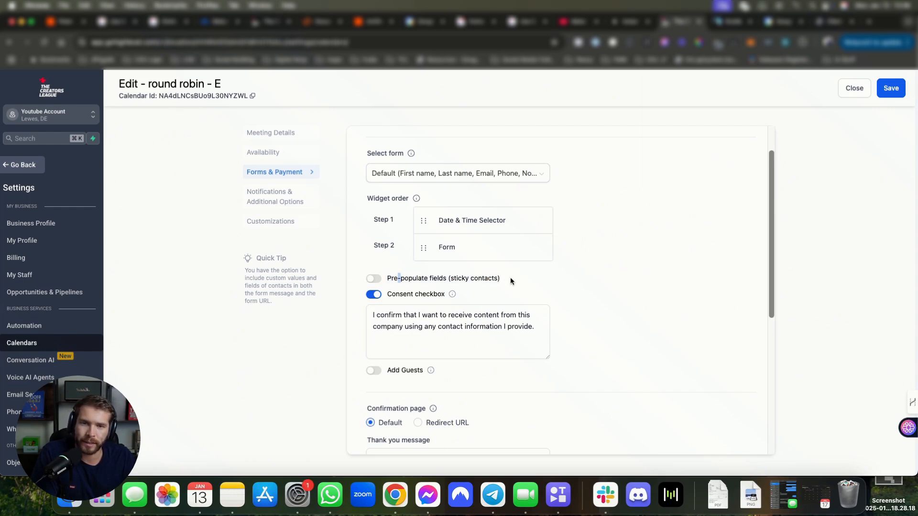
left_click_drag(510, 277, 369, 280)
left_click(491, 275)
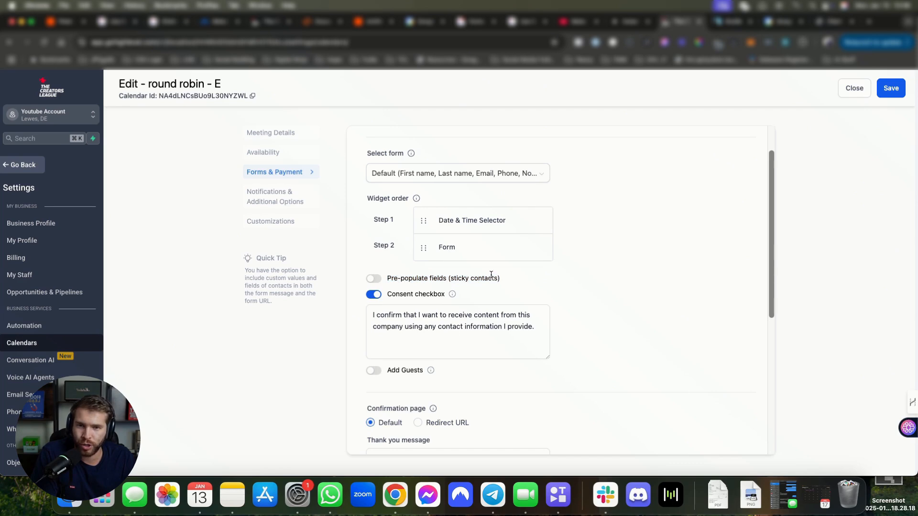
scroll(478, 276, "down", 3)
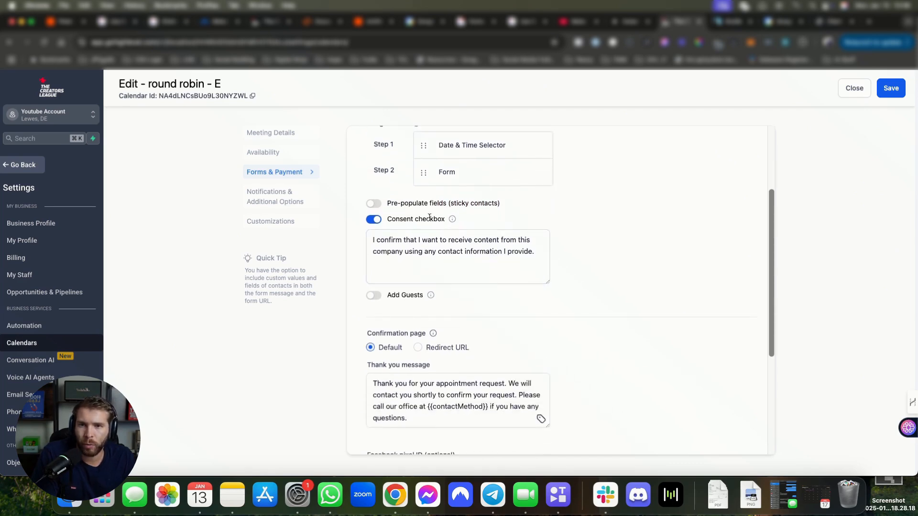
scroll(396, 258, "down", 3)
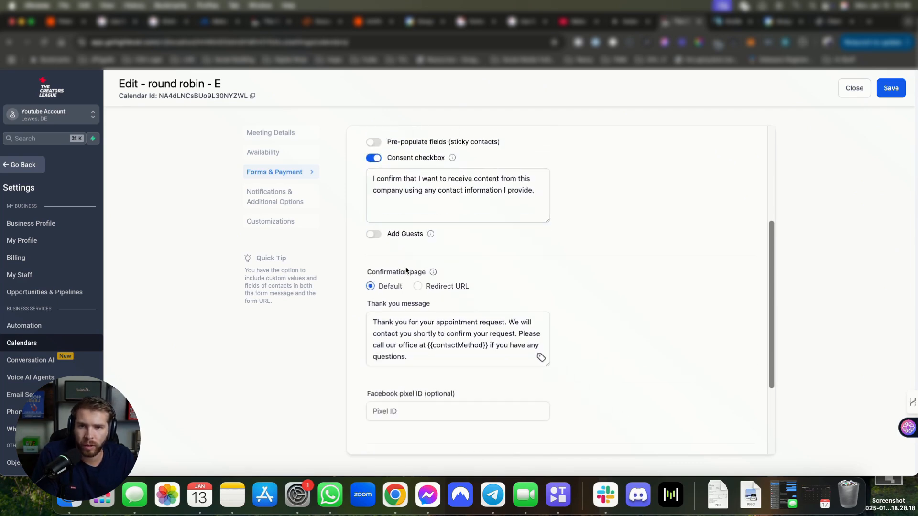
Step: Turn Add Guests on and back off, then review the Payment section without changes
left_click(374, 234)
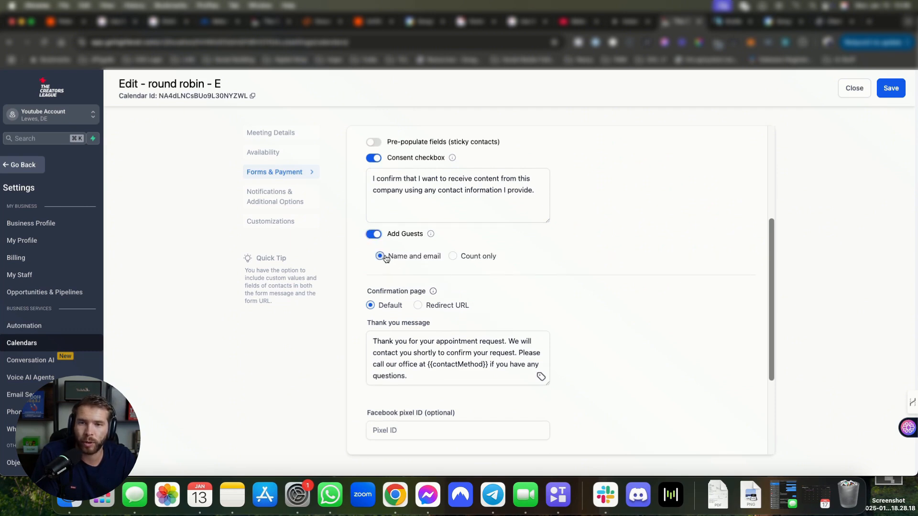
left_click(375, 235)
scroll(464, 277, "down", 5)
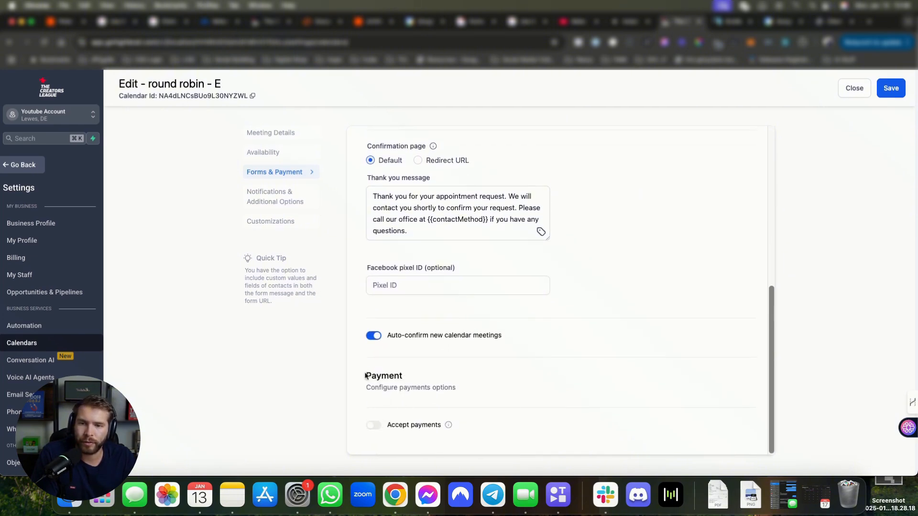
left_click_drag(366, 375, 454, 393)
mouse_move(450, 425)
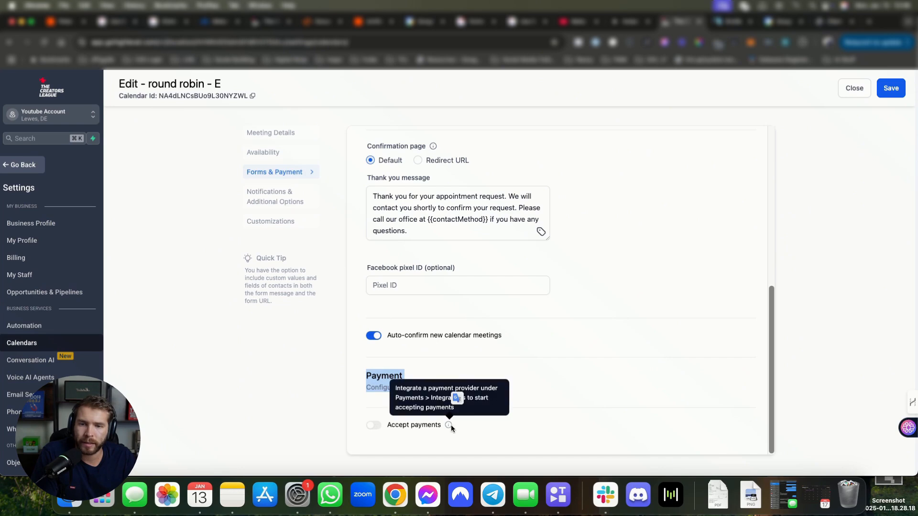
double_click(441, 397)
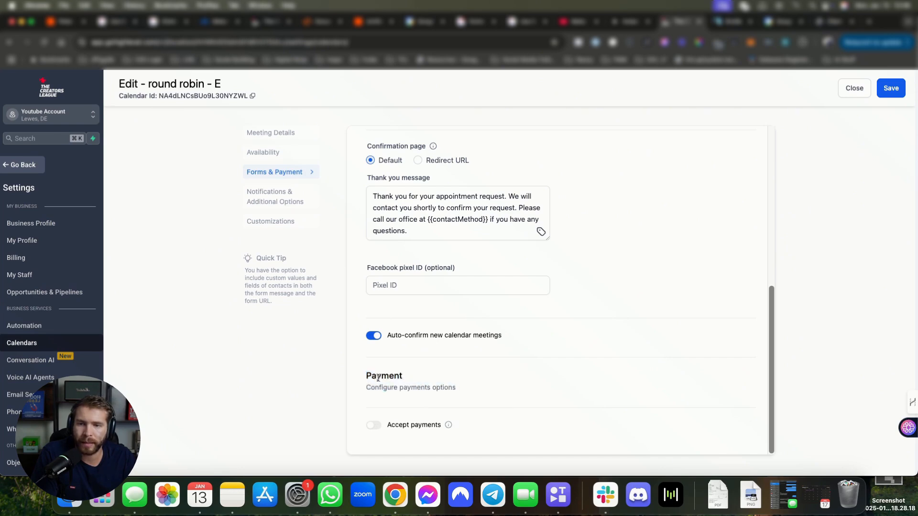
left_click_drag(366, 375, 457, 400)
left_click(402, 376)
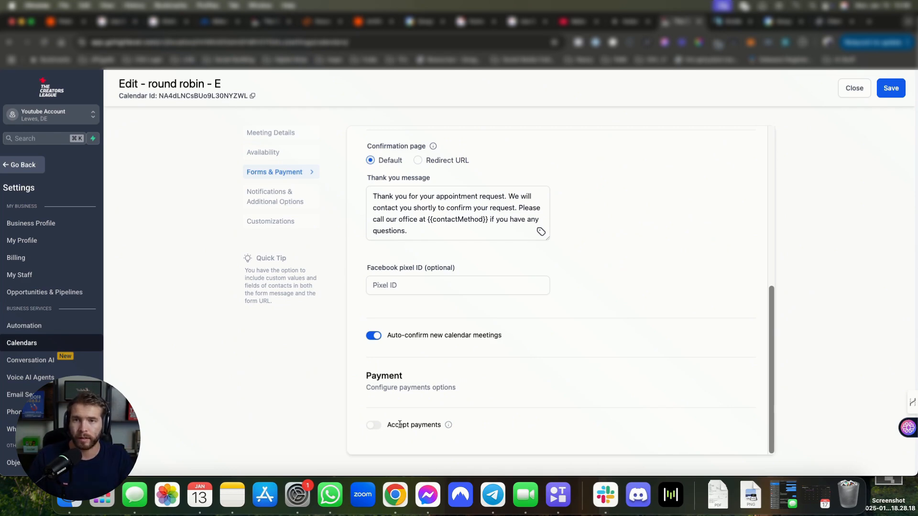
scroll(421, 418, "up", 10)
Step: Check the 60-minute Meeting interval under Availability, then return to the notification options
left_click(263, 153)
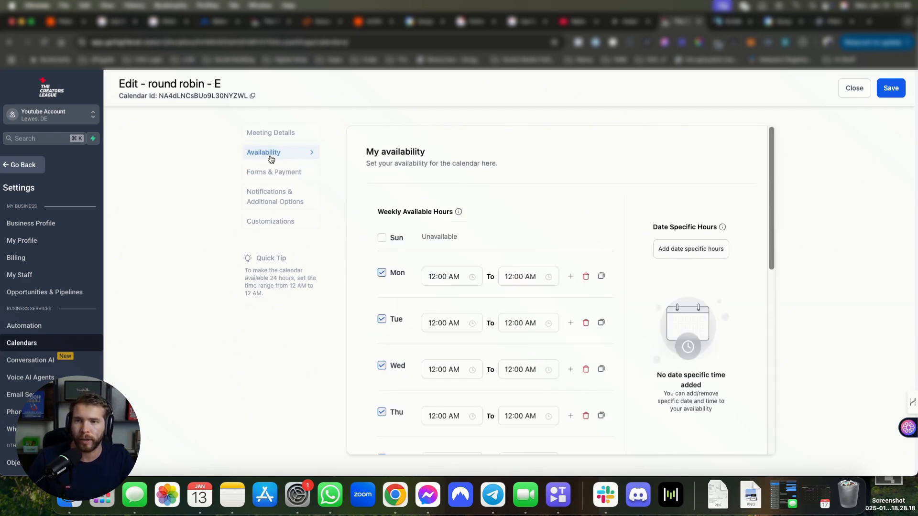
scroll(508, 300, "down", 10)
left_click(400, 263)
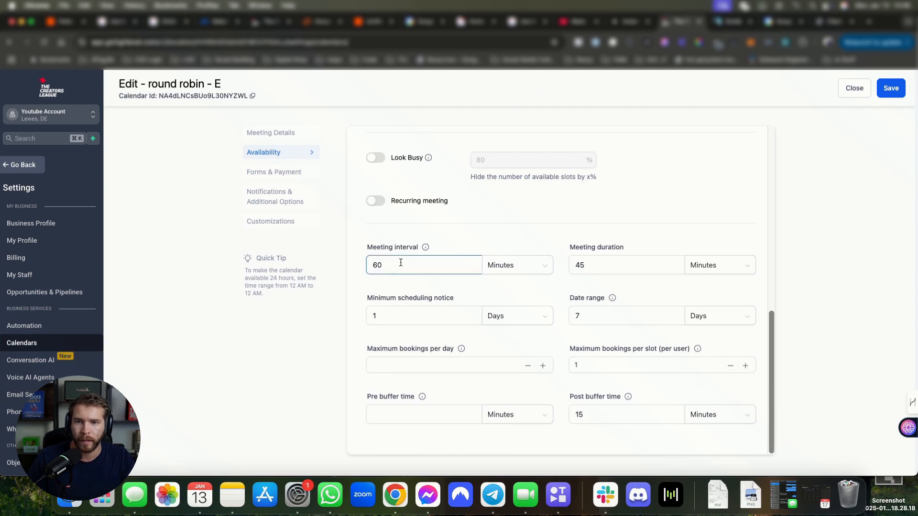
double_click(409, 270)
left_click(410, 270)
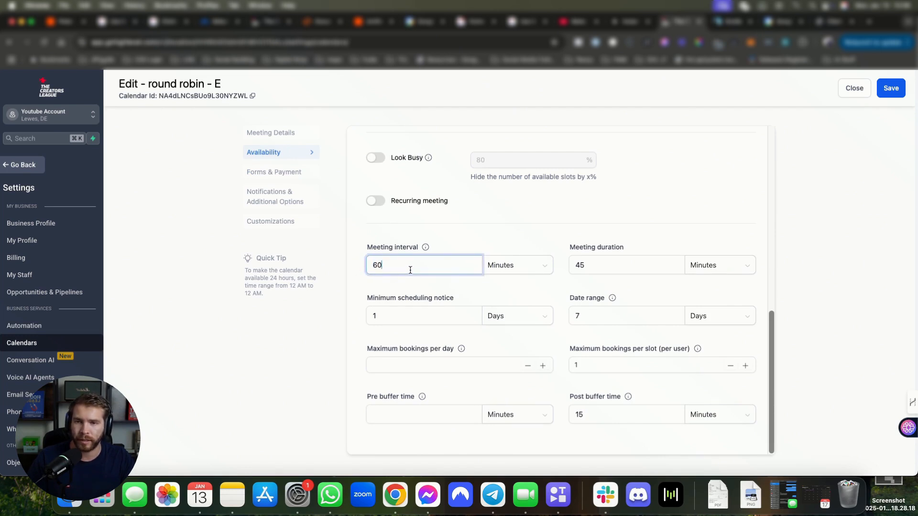
left_click(296, 175)
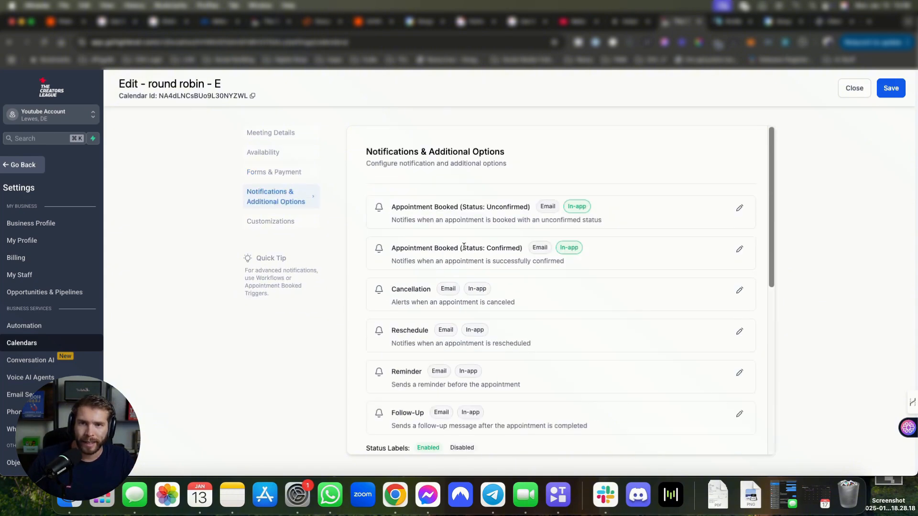
scroll(481, 258, "down", 1)
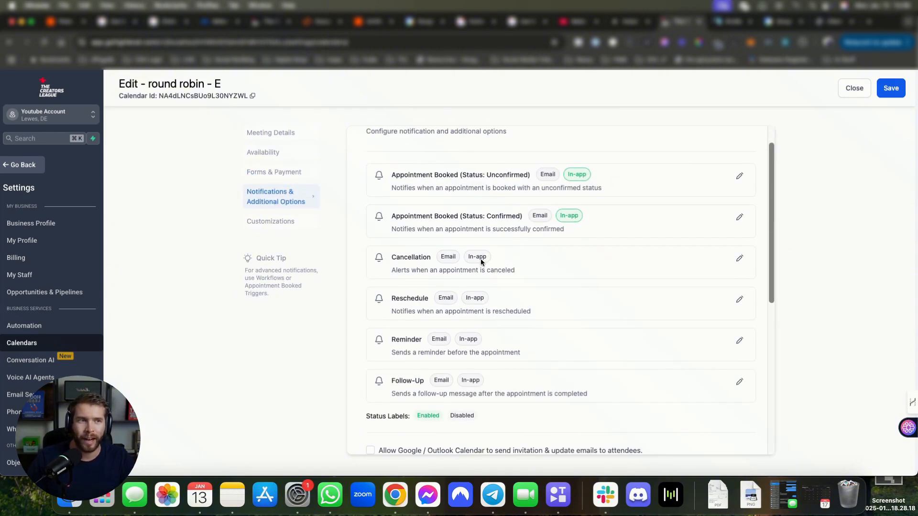
Step: Open the Reminder notification's settings and enable its email delivery
scroll(483, 260, "up", 1)
left_click_drag(397, 206, 452, 214)
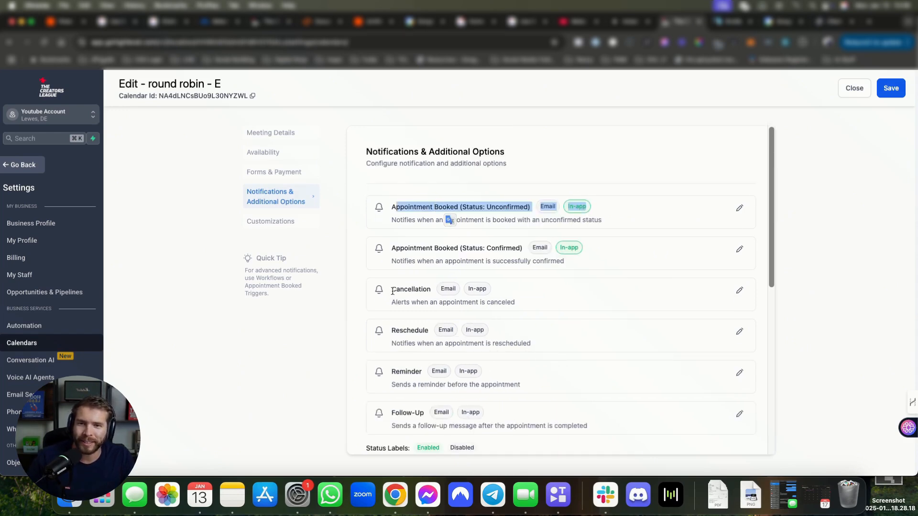
scroll(434, 363, "down", 2)
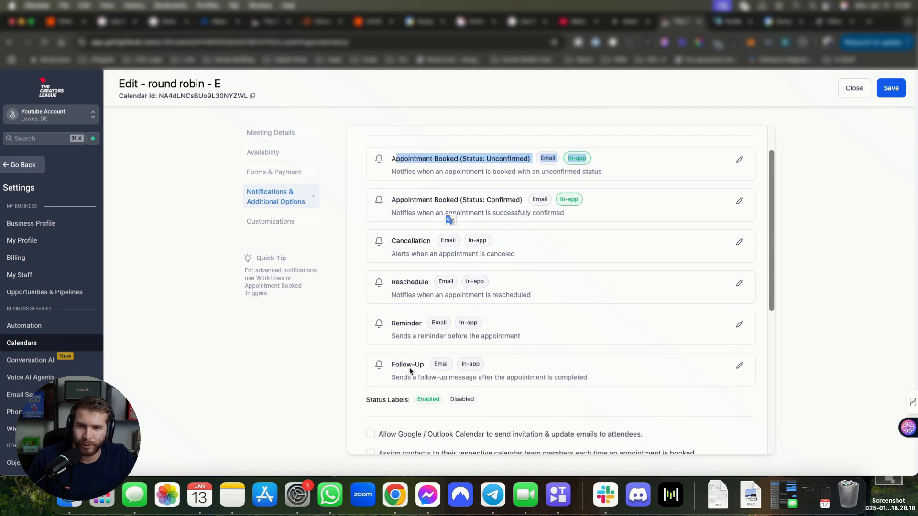
left_click(740, 325)
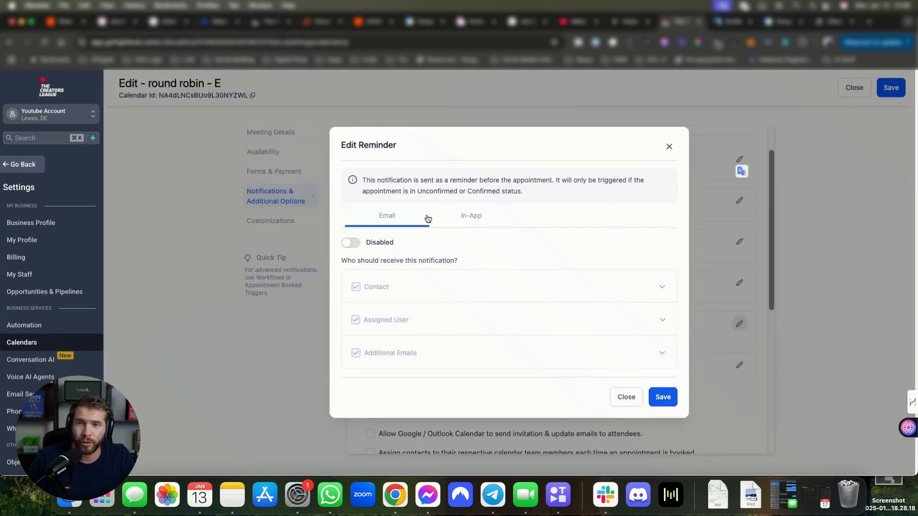
left_click(351, 243)
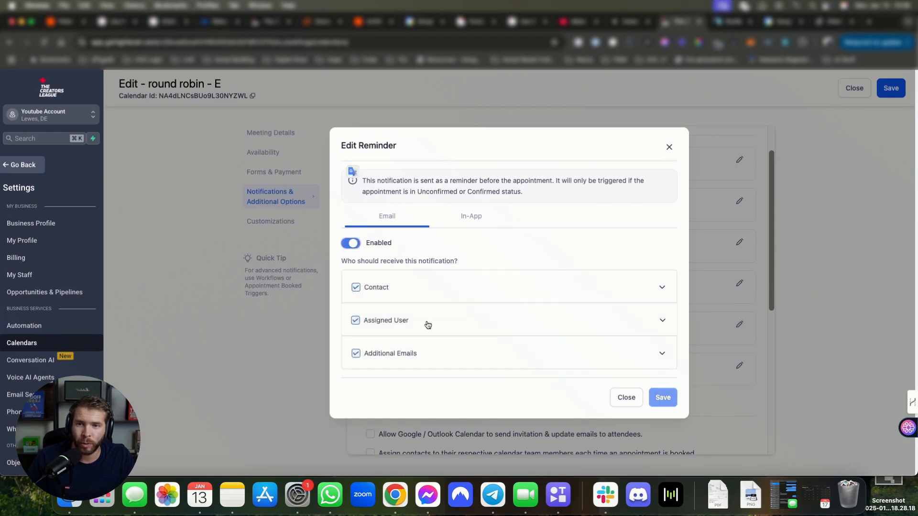
left_click(382, 321)
scroll(496, 296, "up", 3)
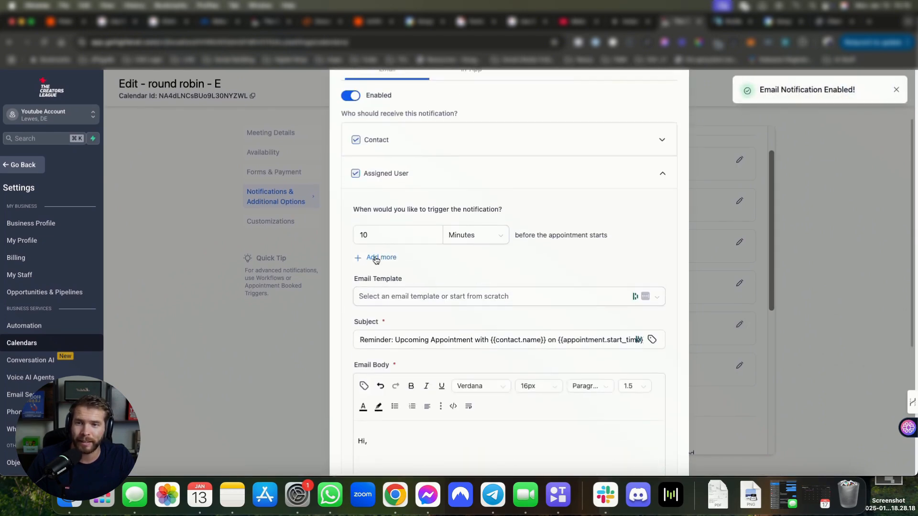
Step: Add two more reminder times, changing the second to 5 and the third to 1, then close
left_click(376, 257)
left_click(376, 289)
left_click(417, 302)
key("BackSpace")
double_click(364, 266)
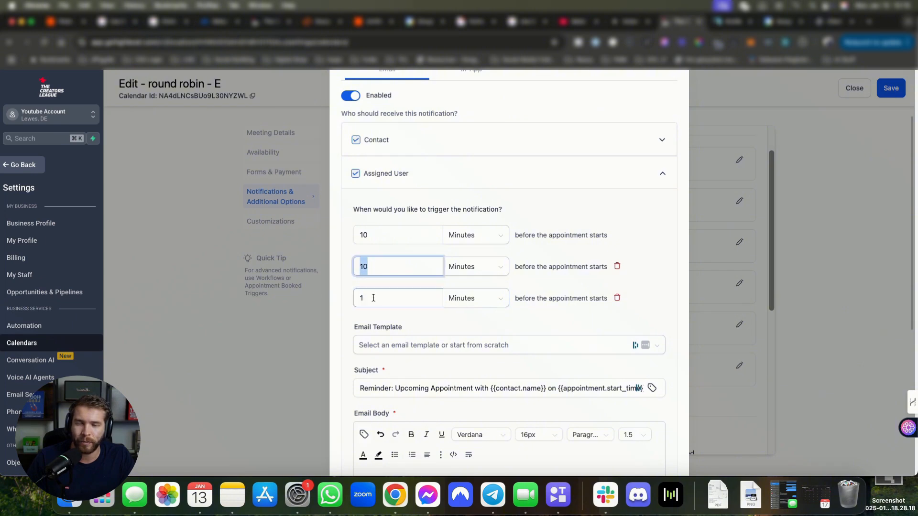
type("5")
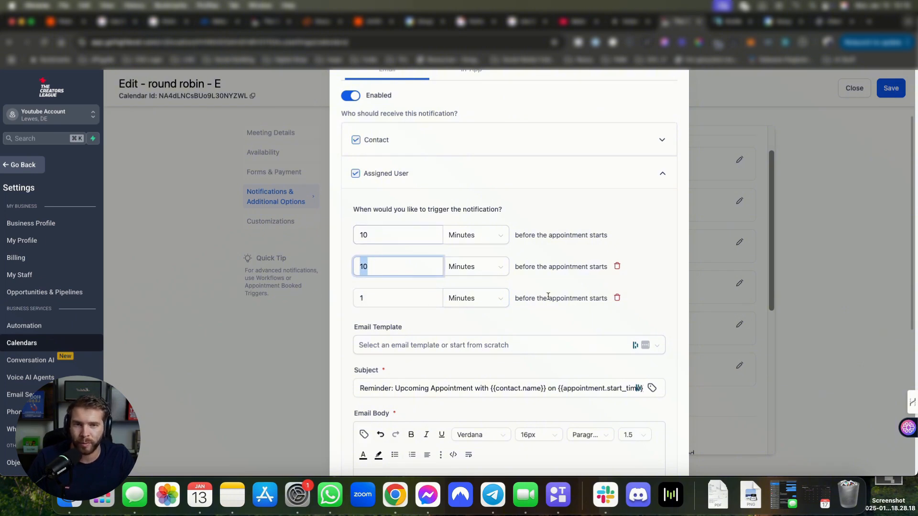
scroll(450, 363, "down", 4)
scroll(465, 314, "up", 6)
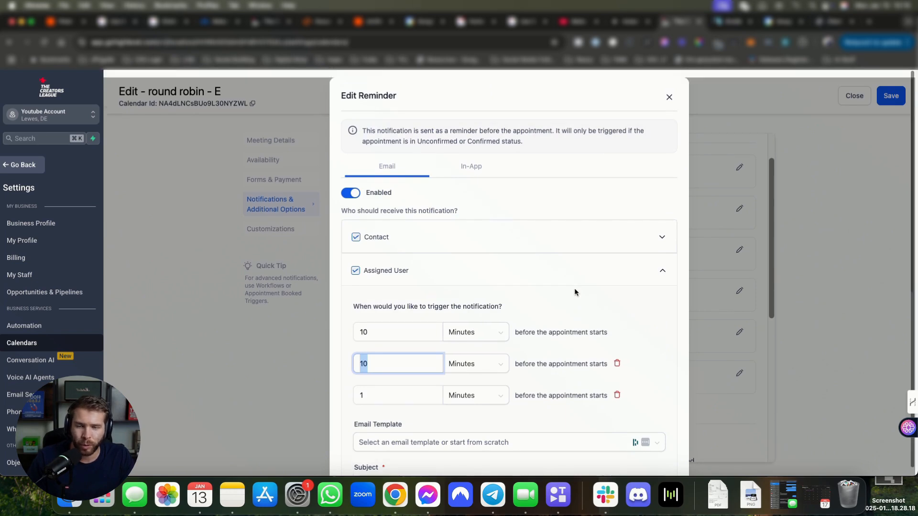
left_click(669, 90)
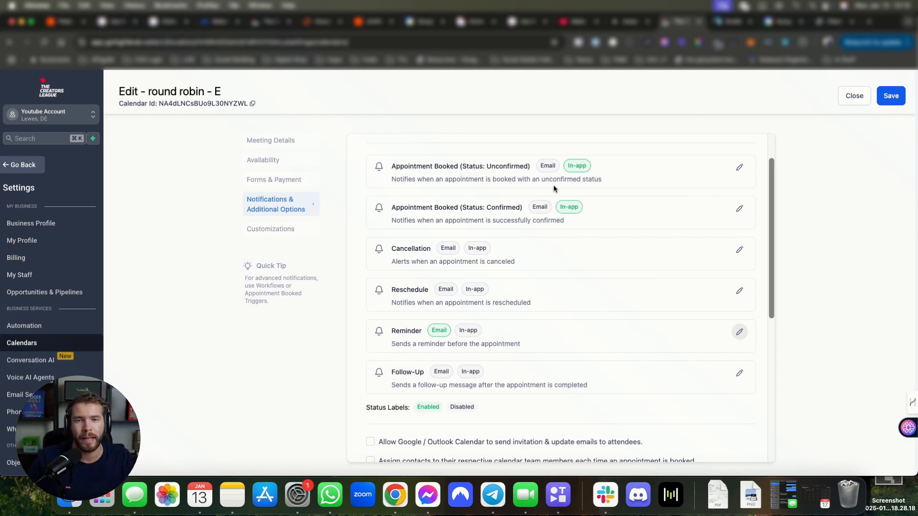
scroll(780, 196, "up", 2)
Step: Open the unconfirmed Appointment Booked notification, enable email, and stop sending to additional emails
left_click(738, 203)
left_click(350, 244)
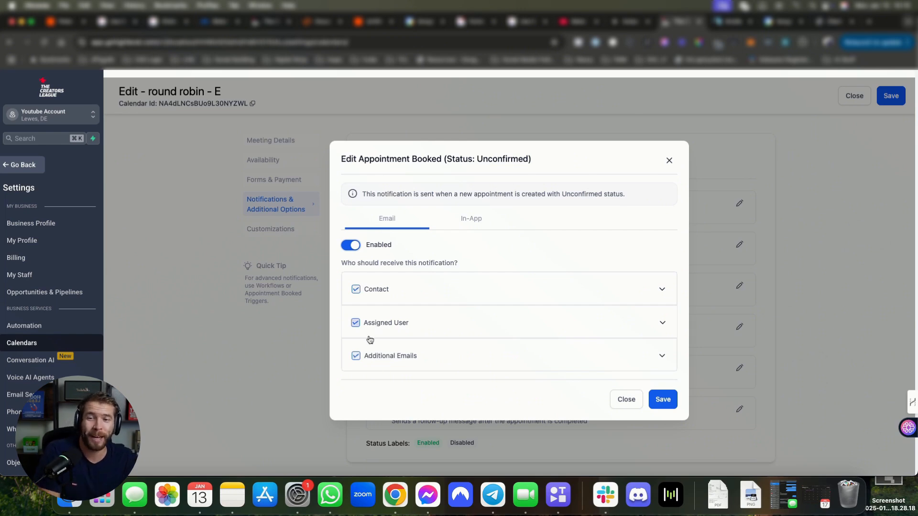
left_click(356, 357)
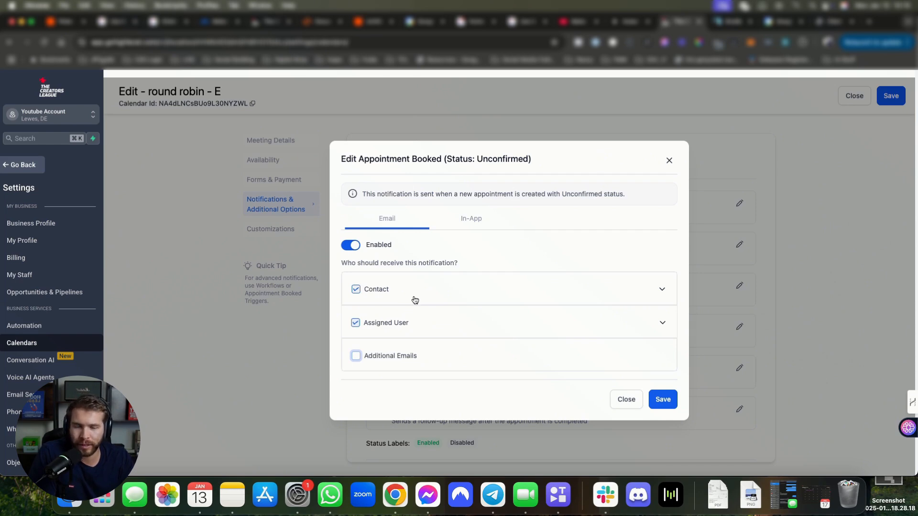
left_click(369, 328)
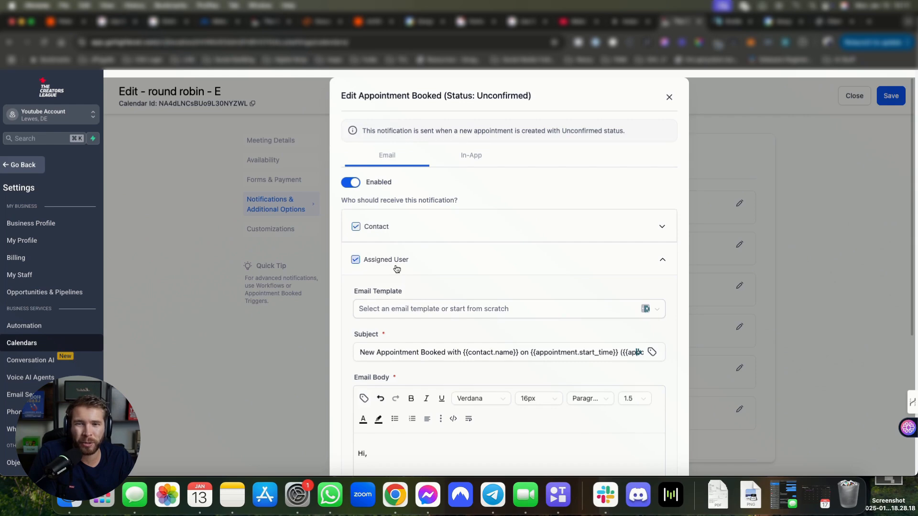
Step: Scroll through the assigned user's email settings, check the In-App tab, and return to Email
scroll(515, 338, "down", 2)
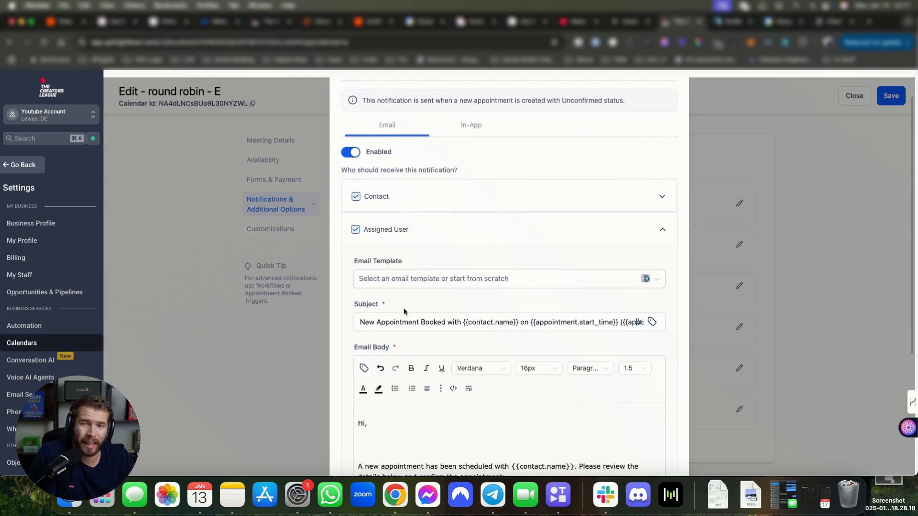
scroll(482, 368, "up", 2)
scroll(526, 287, "down", 5)
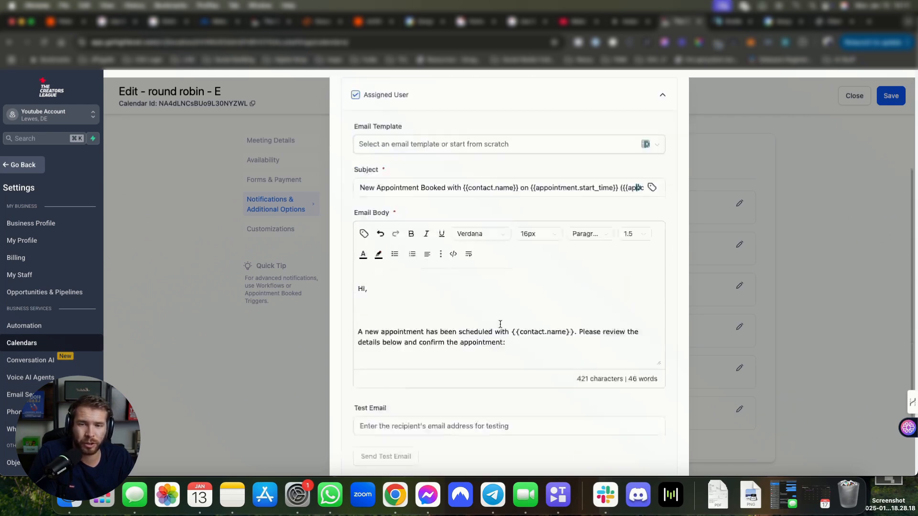
scroll(500, 324, "down", 2)
scroll(502, 321, "up", 6)
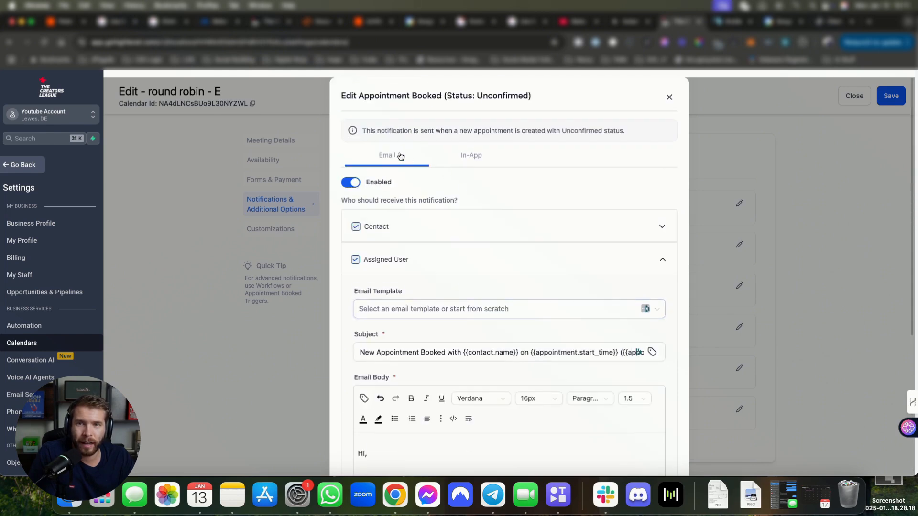
left_click(475, 156)
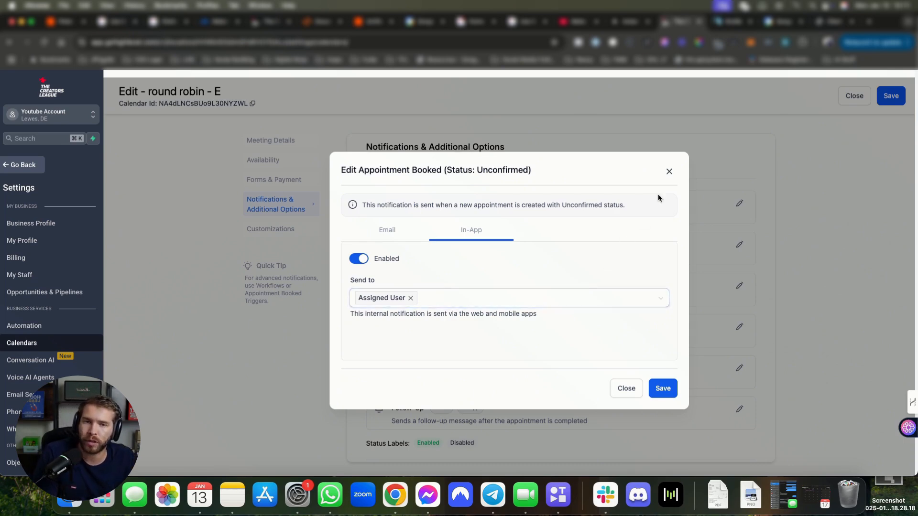
left_click(364, 234)
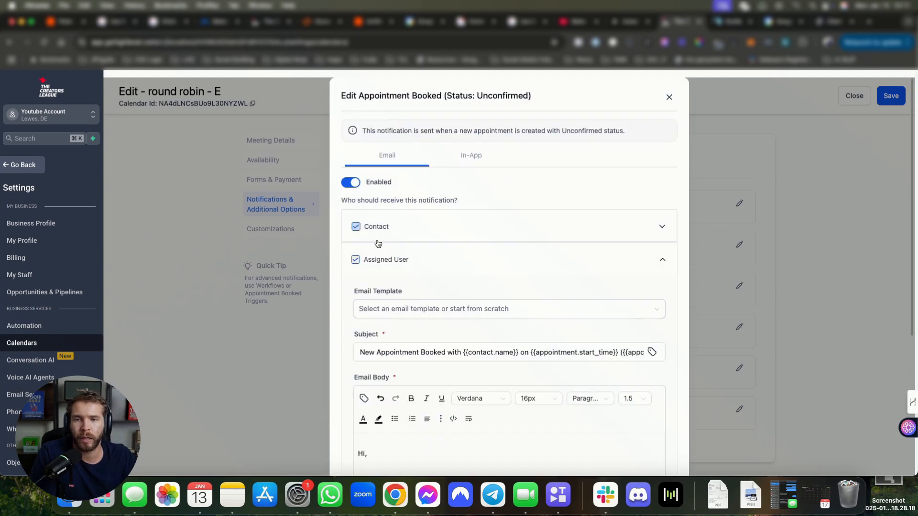
Step: Close the notification editor and tick Allow Google/Outlook Calendar, Assign contacts, and Skip assigning contact
left_click(669, 97)
scroll(541, 292, "down", 5)
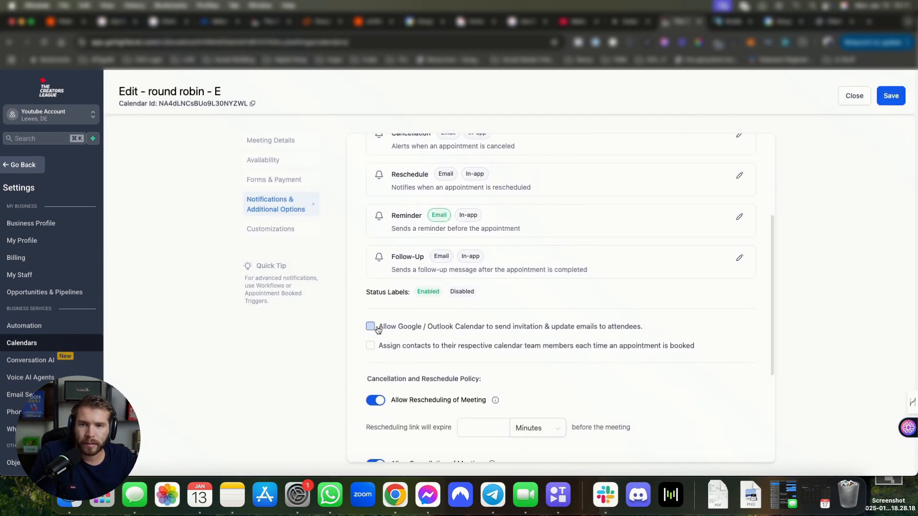
left_click(377, 328)
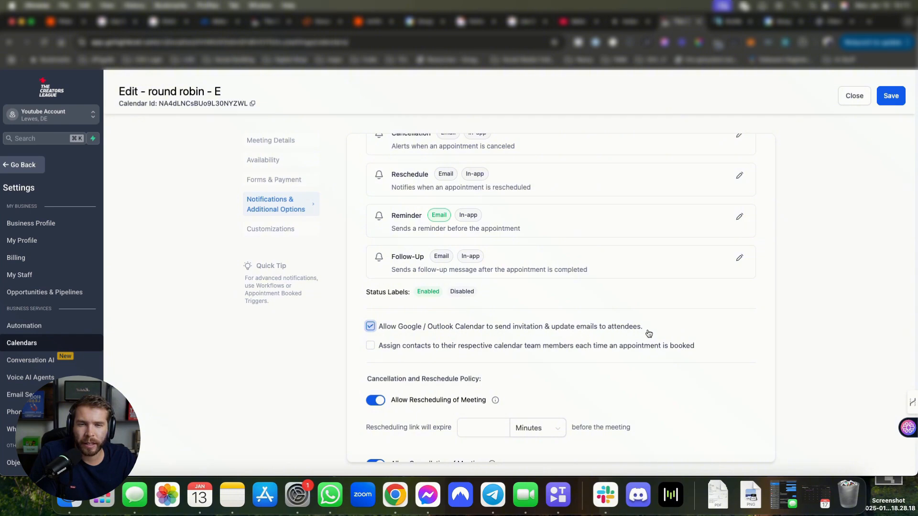
scroll(500, 234, "down", 3)
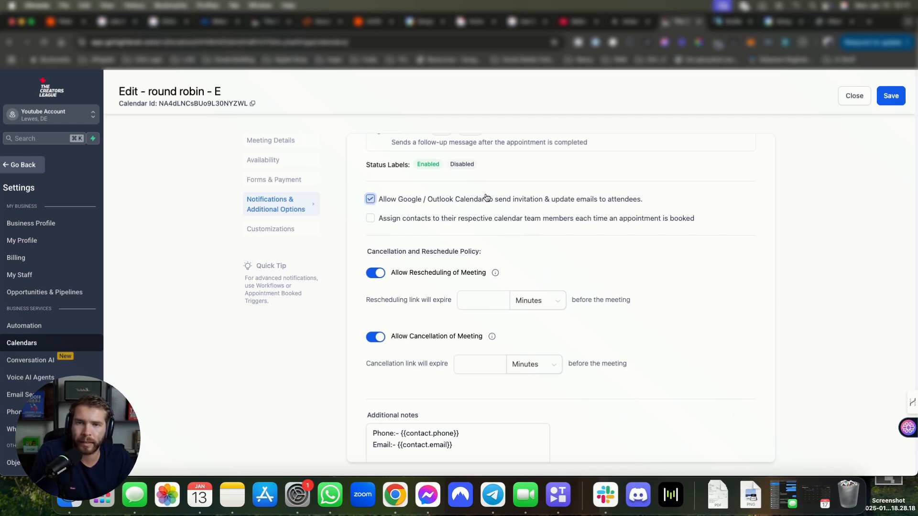
left_click(380, 222)
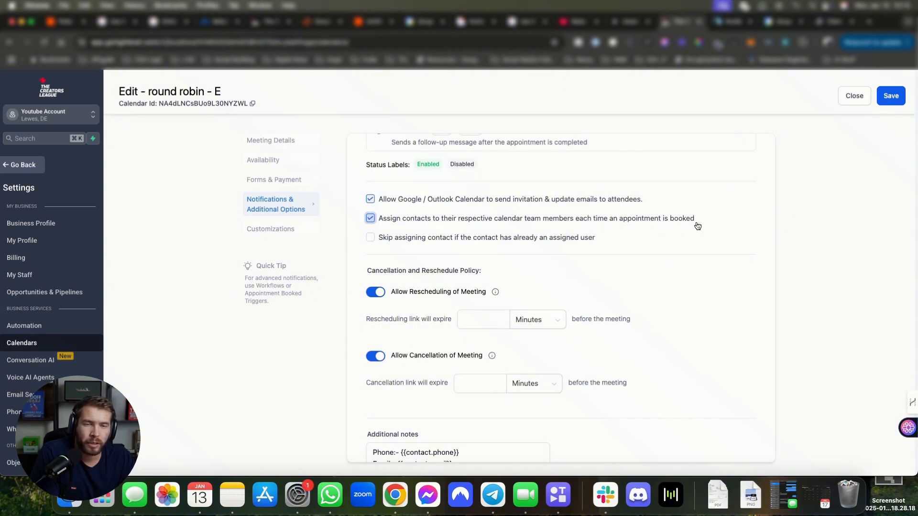
left_click(371, 239)
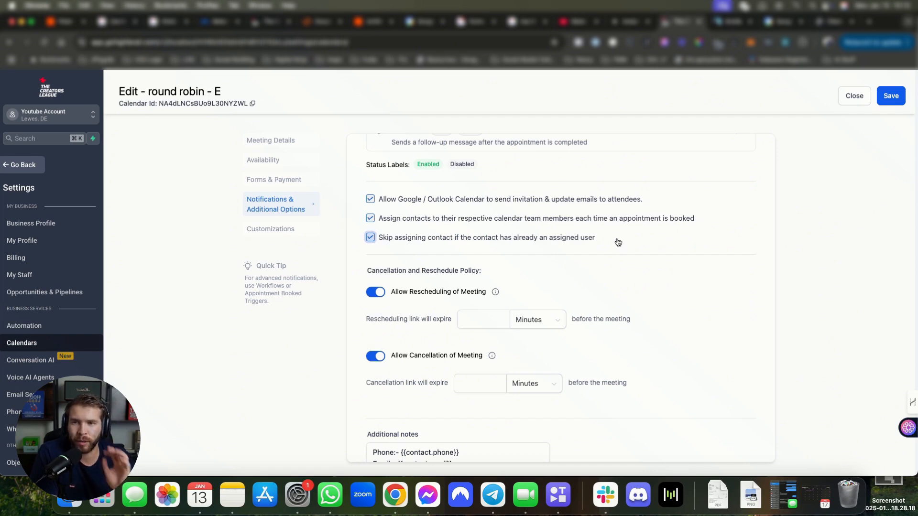
left_click(280, 145)
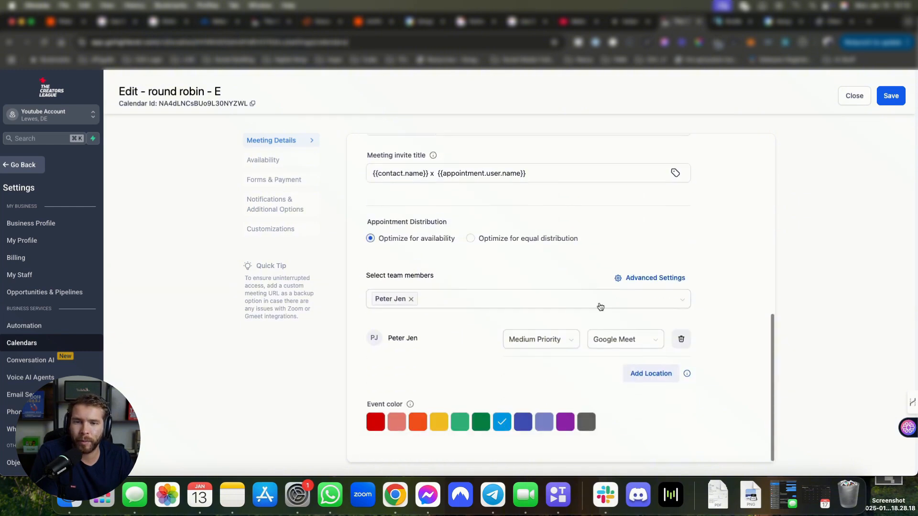
left_click(659, 277)
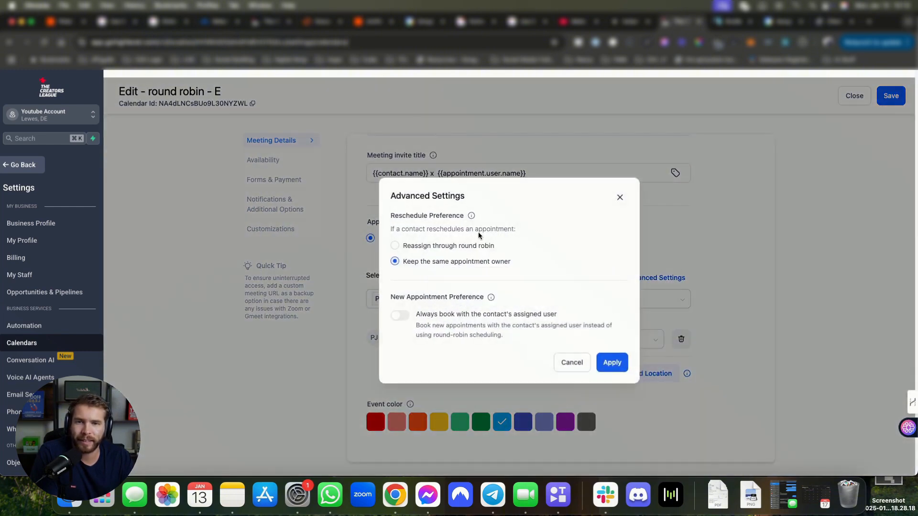
left_click(581, 362)
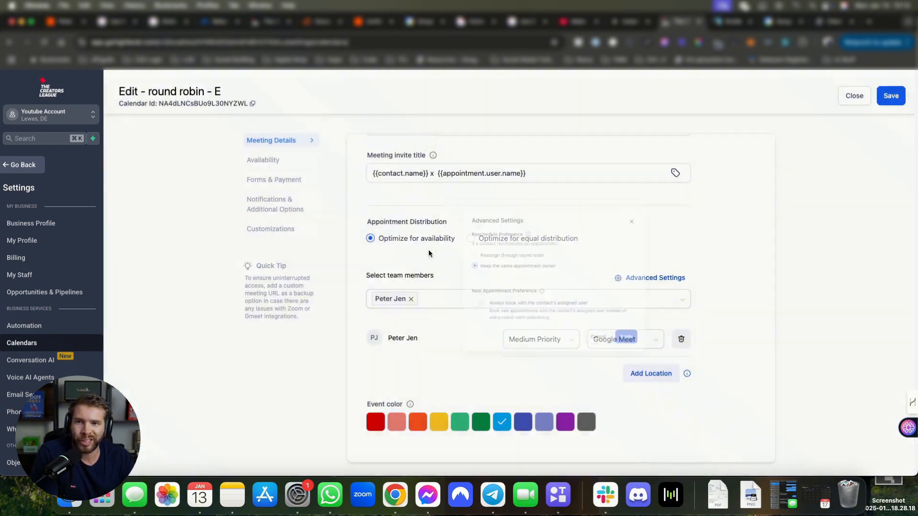
left_click(270, 198)
scroll(454, 283, "up", 3)
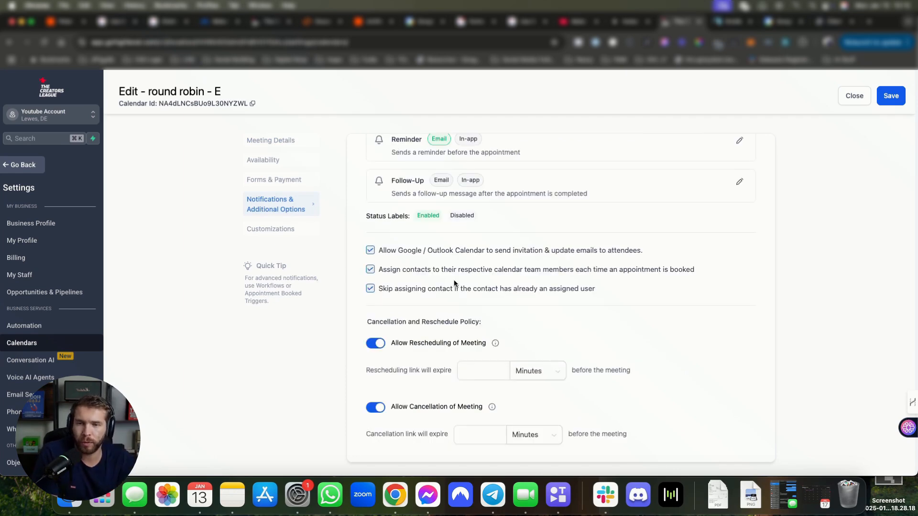
left_click(395, 291)
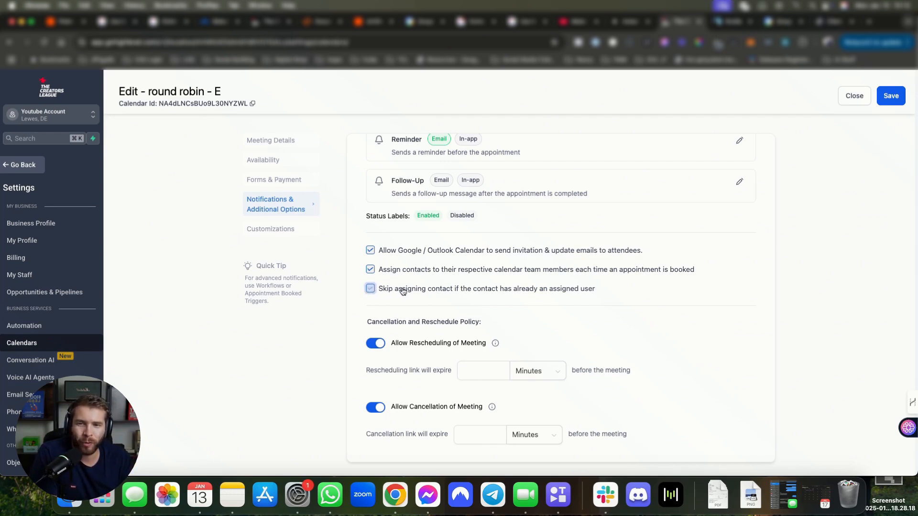
left_click(381, 294)
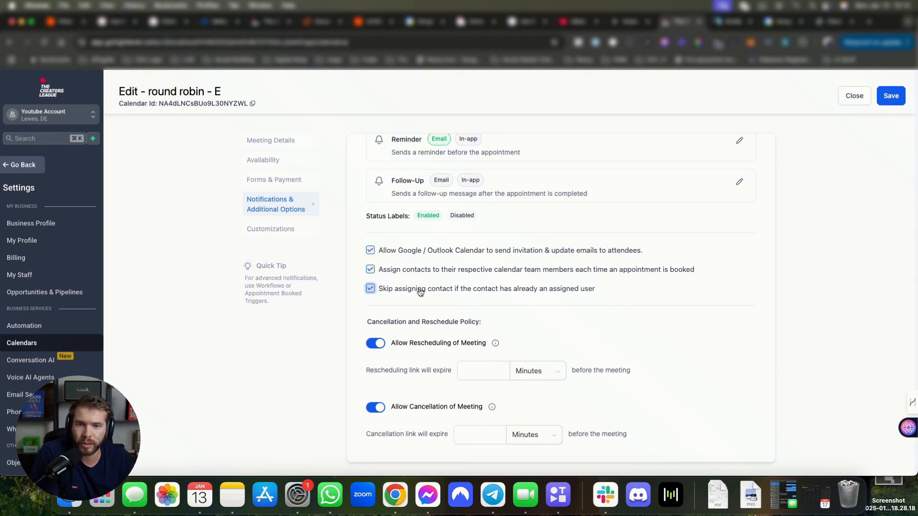
Step: Review the rescheduling link expiry wording in Additional Options
scroll(595, 307, "down", 2)
scroll(595, 307, "down", 2)
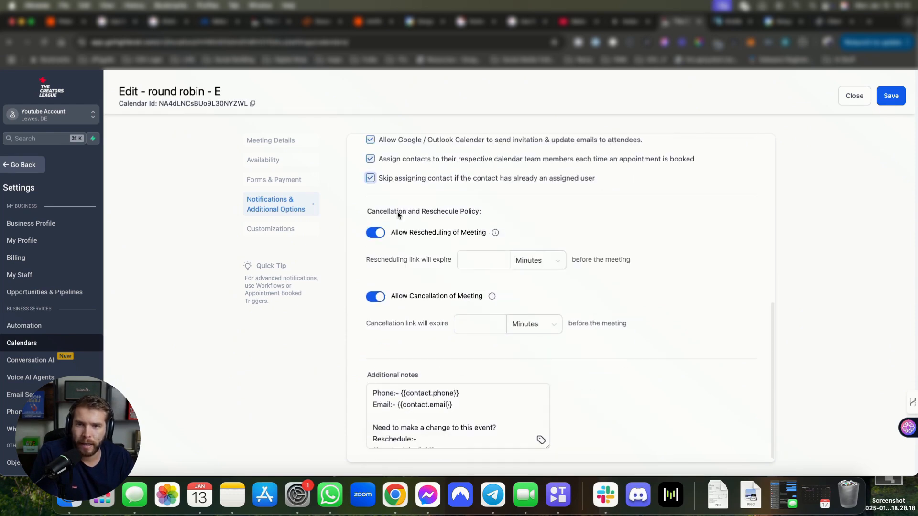
left_click_drag(371, 211, 491, 215)
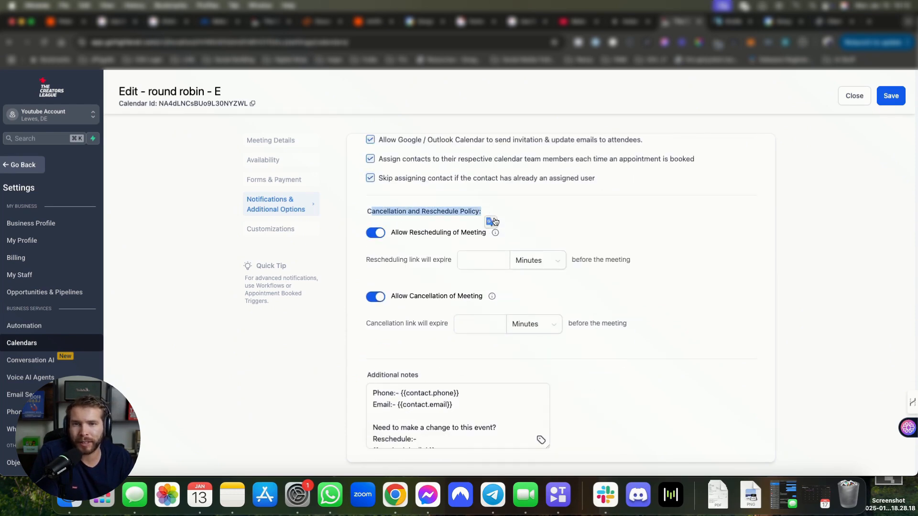
left_click(366, 260)
left_click_drag(365, 259, 454, 259)
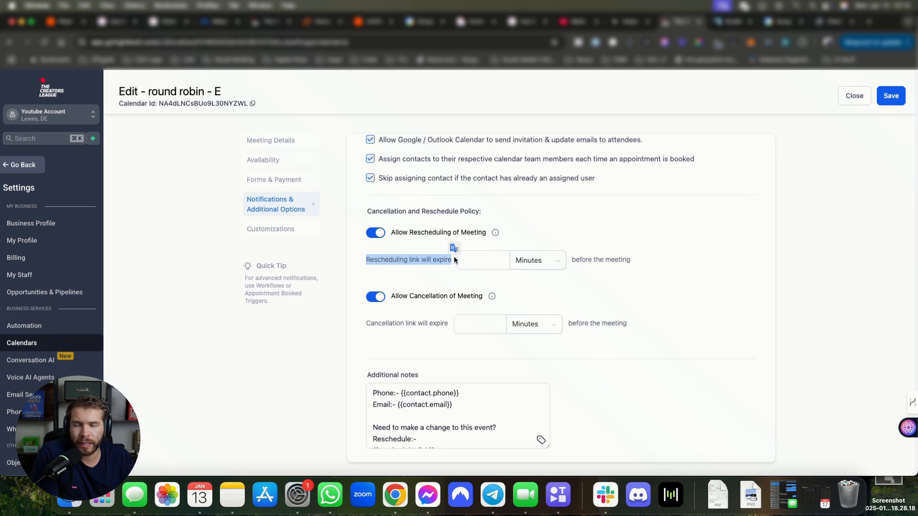
left_click(366, 260)
left_click_drag(365, 259, 568, 253)
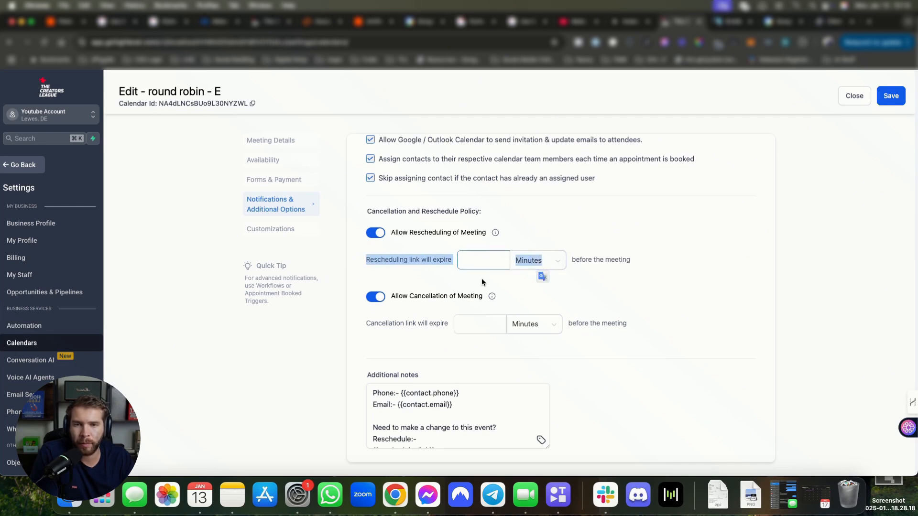
left_click(534, 207)
scroll(376, 232, "up", 3)
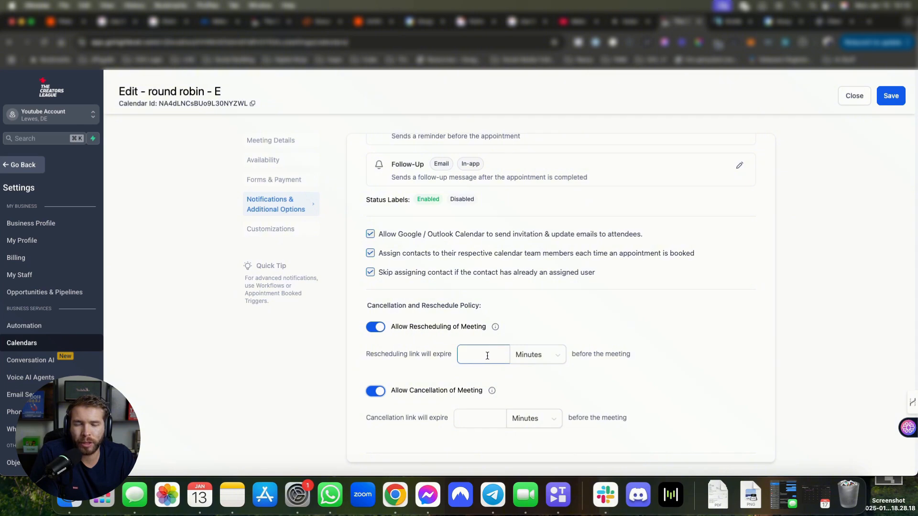
left_click_drag(370, 354, 432, 353)
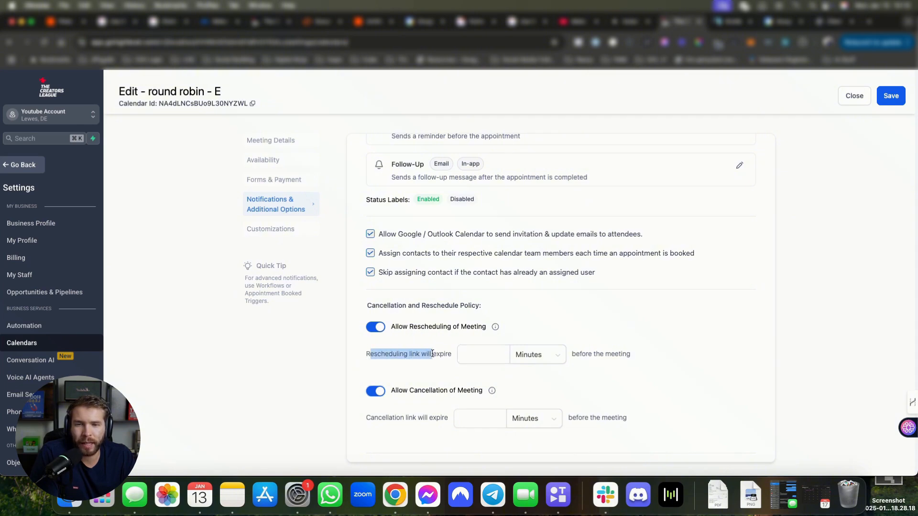
left_click(550, 305)
scroll(551, 305, "down", 3)
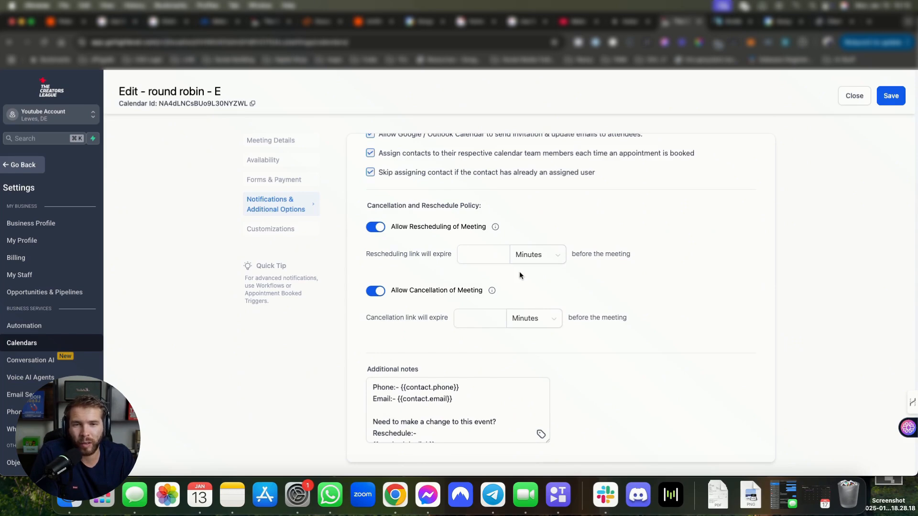
Step: Look over the rescheduling expiry unit and amount fields, then move to Customizations
left_click(560, 260)
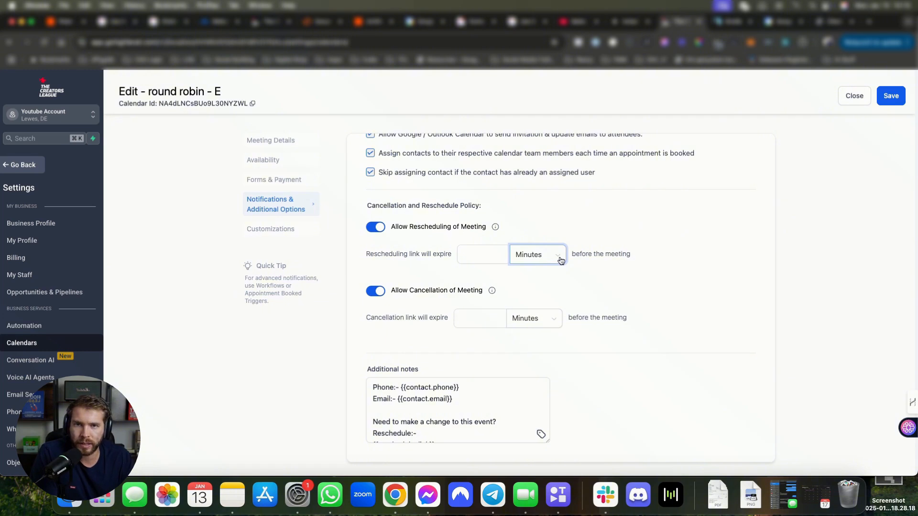
left_click(485, 254)
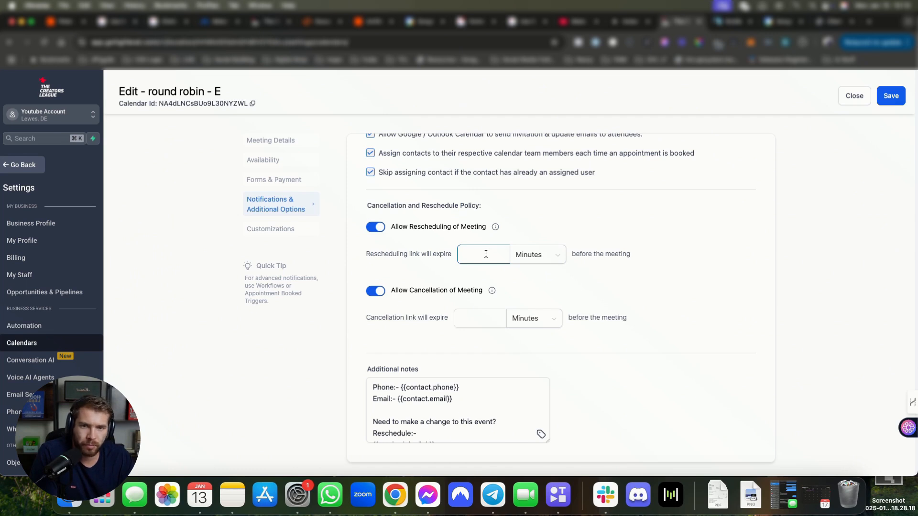
left_click(485, 254)
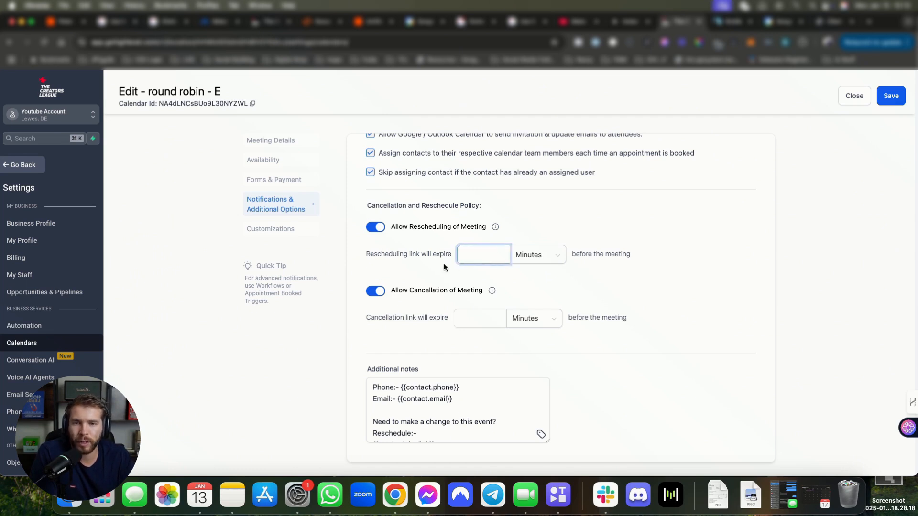
left_click_drag(367, 254, 453, 254)
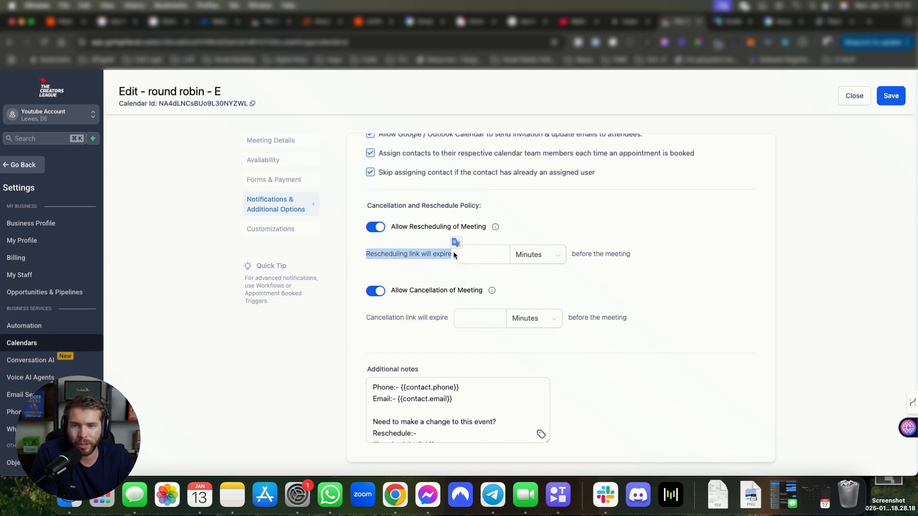
left_click(451, 256)
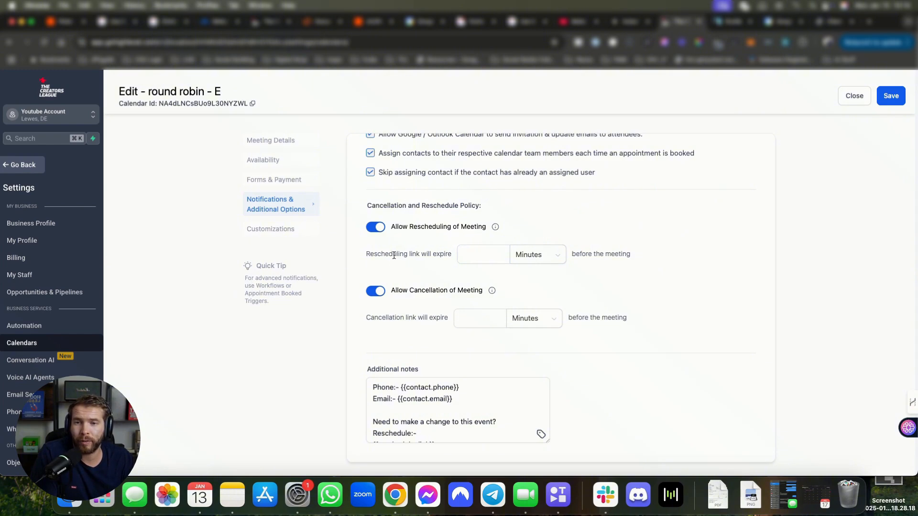
left_click(482, 253)
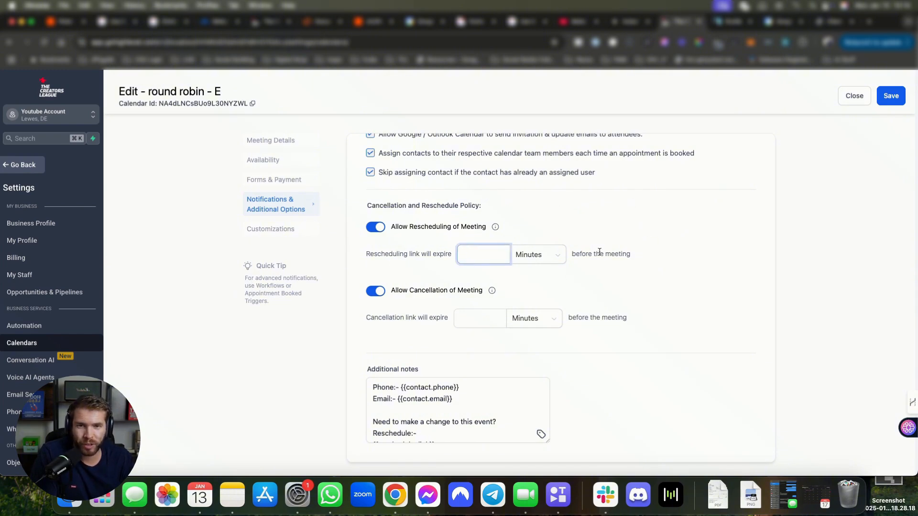
scroll(600, 252, "down", 1)
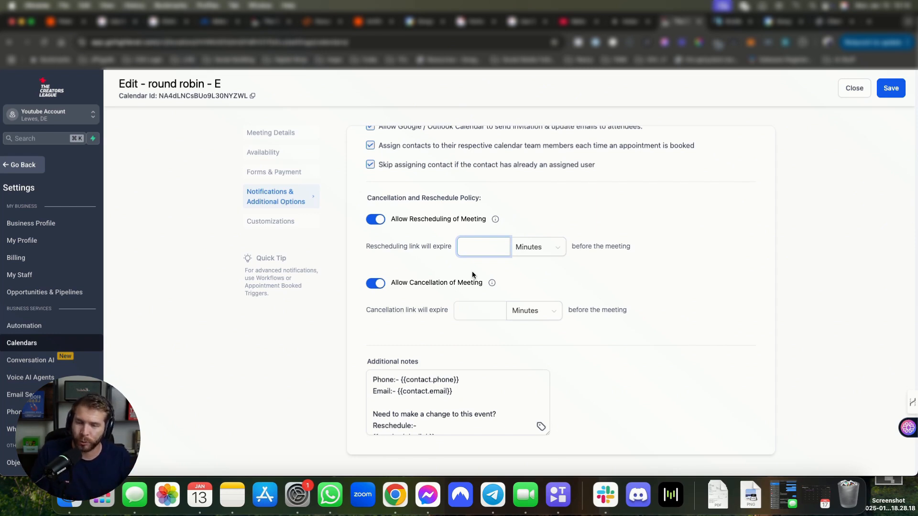
scroll(675, 221, "down", 1)
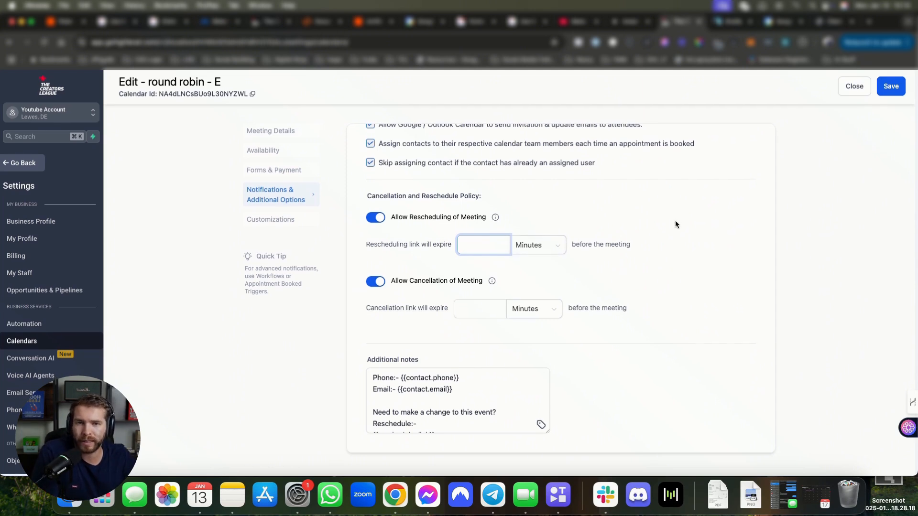
left_click(618, 273)
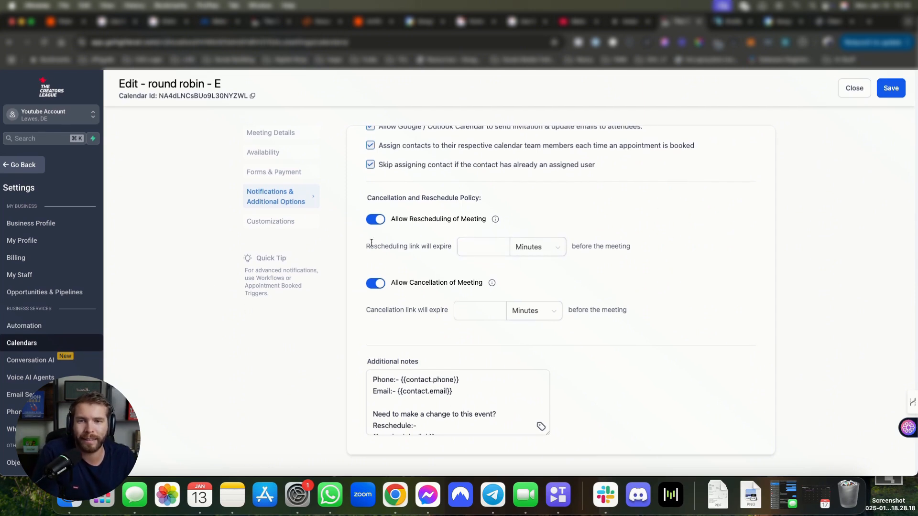
left_click_drag(377, 246, 435, 245)
left_click(285, 224)
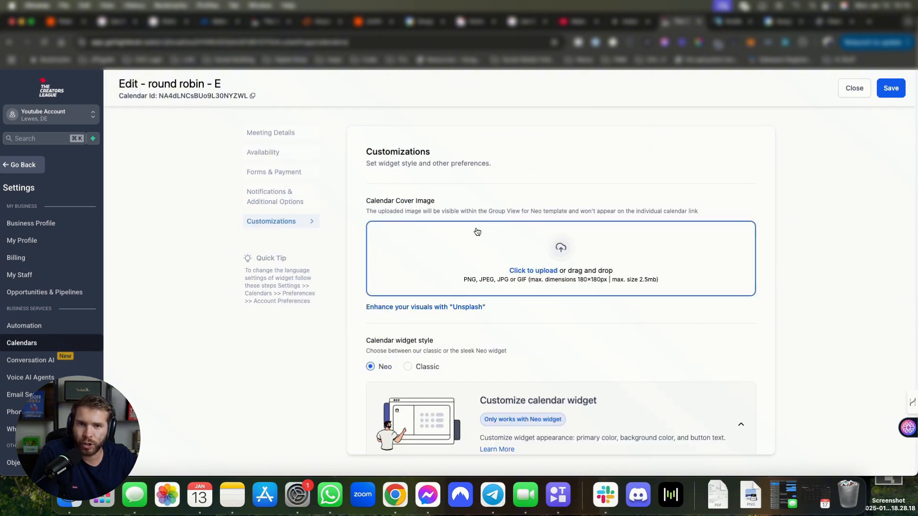
Step: Switch the widget style back to Neo and review the primary color and button text settings
scroll(477, 232, "down", 1)
left_click_drag(368, 173, 505, 191)
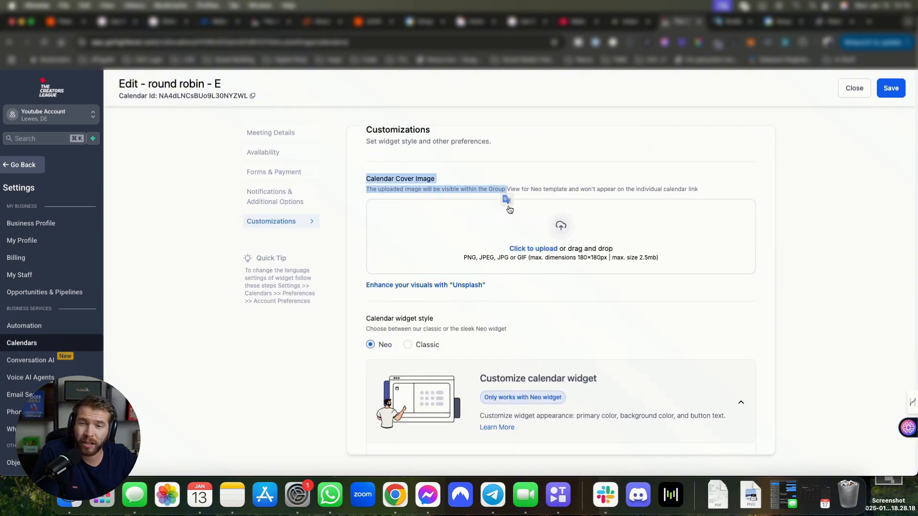
scroll(506, 213, "down", 3)
scroll(468, 200, "down", 2)
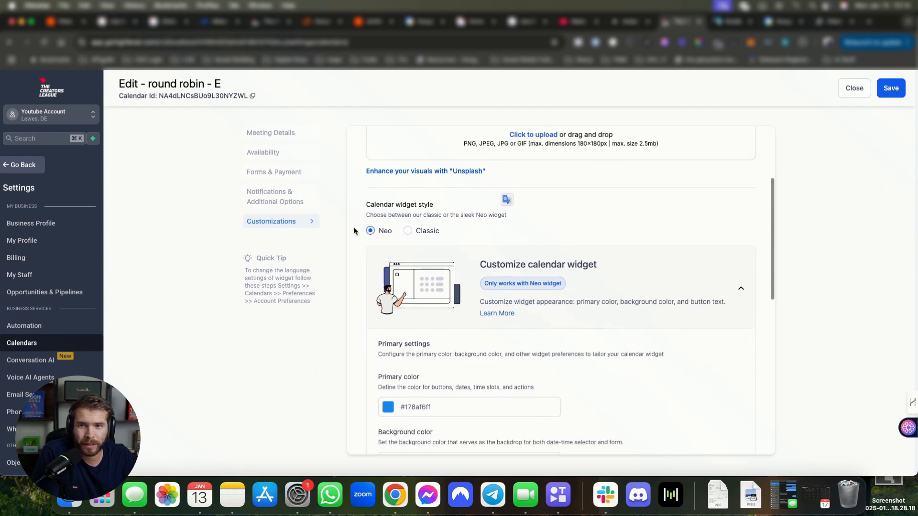
left_click_drag(366, 204, 492, 215)
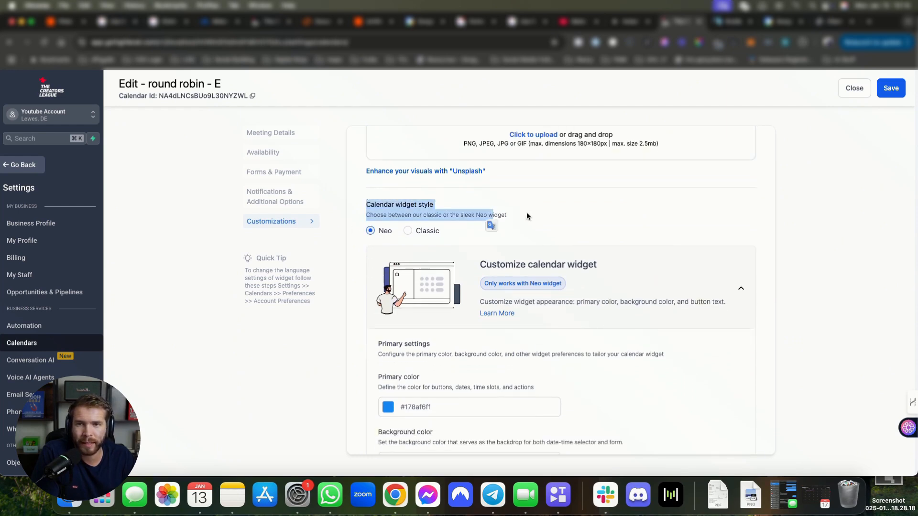
left_click(378, 230)
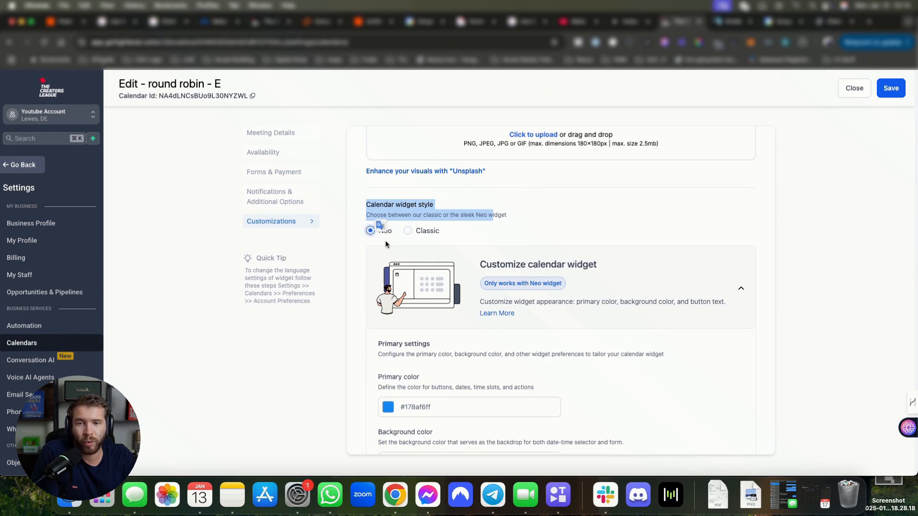
scroll(378, 229, "down", 3)
scroll(499, 196, "up", 1)
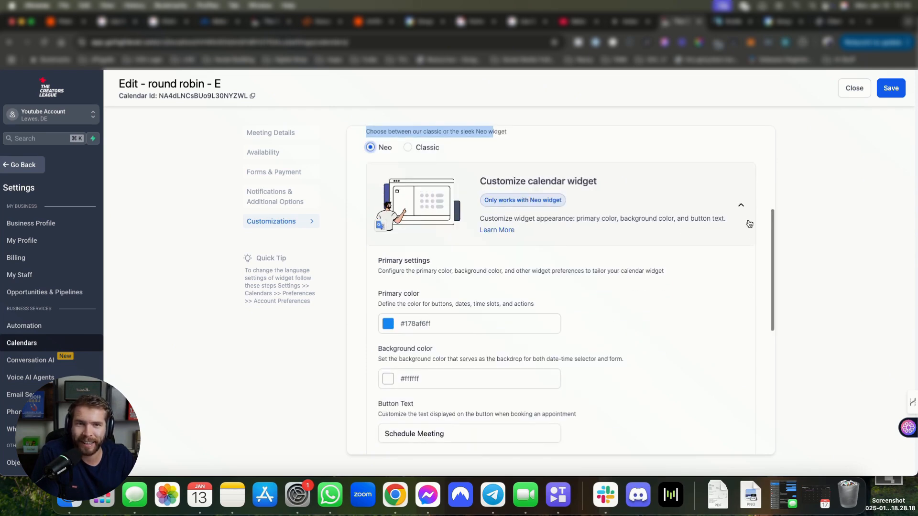
scroll(488, 282, "down", 2)
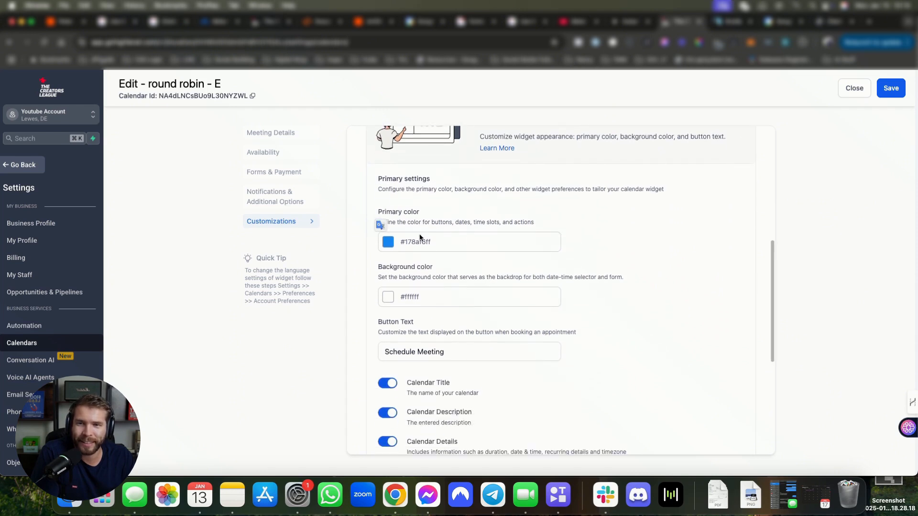
left_click_drag(432, 242, 405, 240)
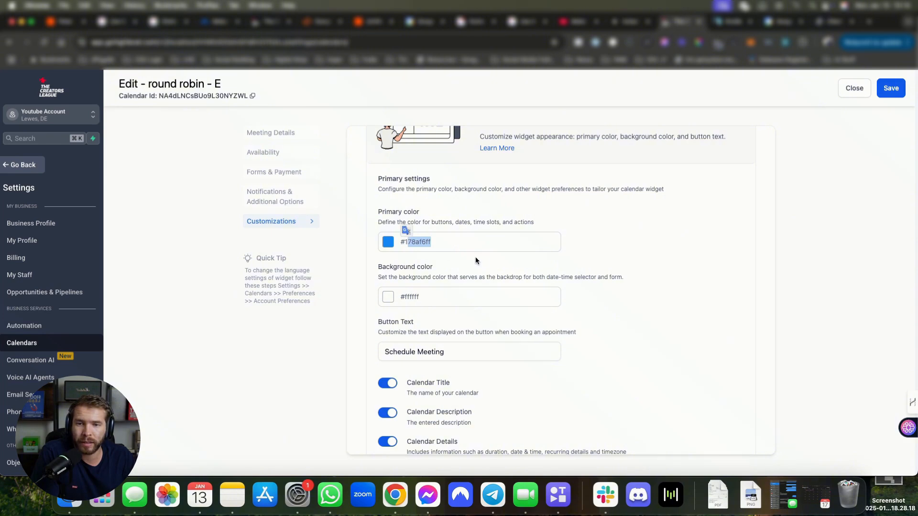
scroll(443, 291, "down", 2)
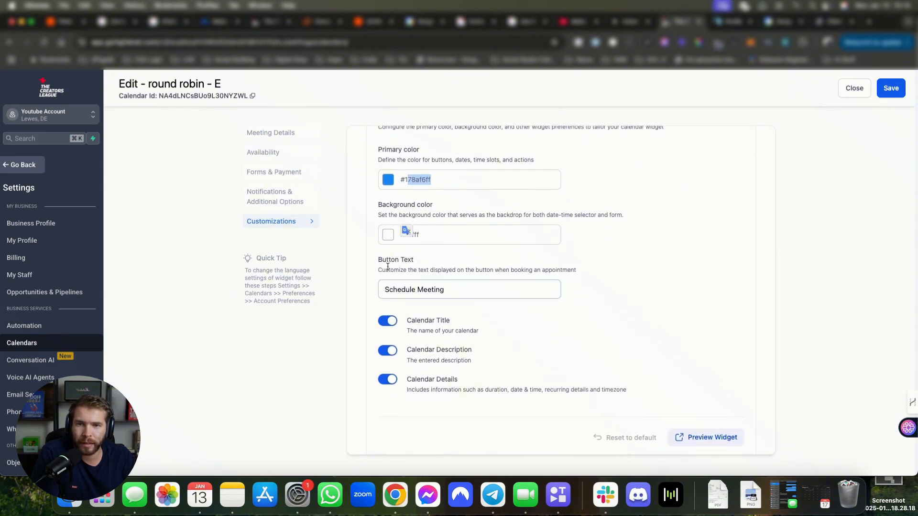
left_click(382, 289)
left_click_drag(378, 259, 441, 269)
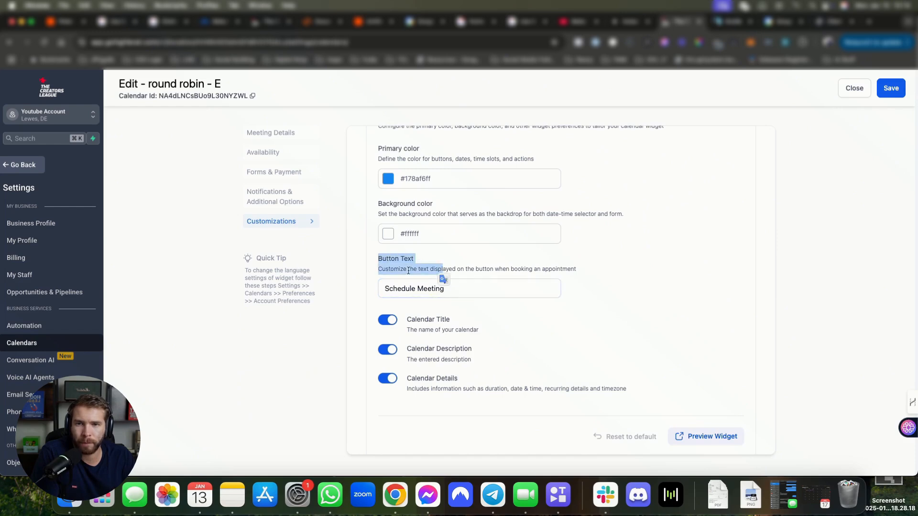
scroll(738, 228, "up", 10)
Step: Save the calendar, then copy its Permanent Link from the Share dialog
left_click(892, 89)
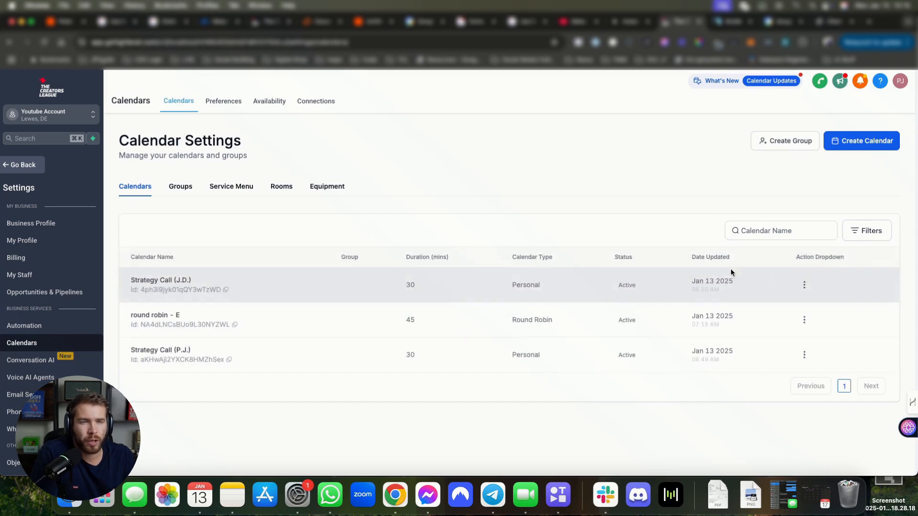
left_click(803, 319)
left_click(621, 375)
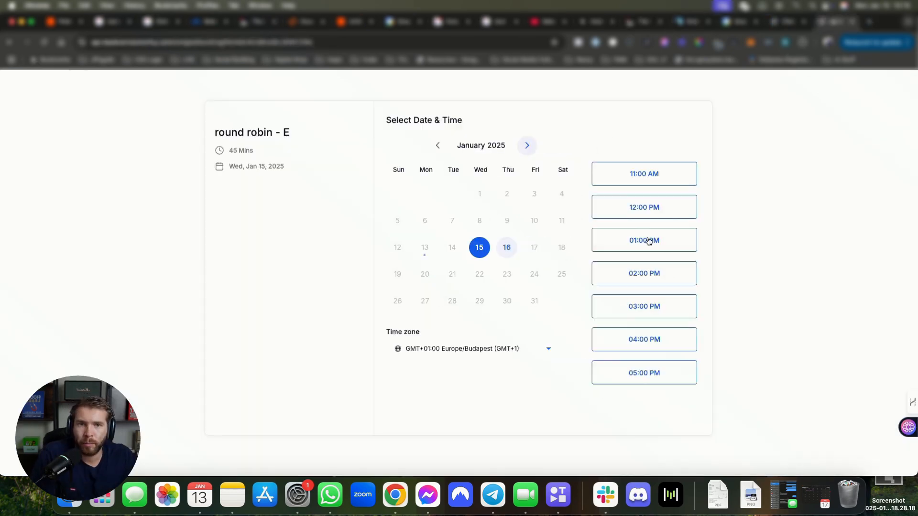
Step: Select the 12:00 PM Jan 15 slot, view the details form, then go back and pick 02:00 PM
left_click(643, 209)
left_click(674, 212)
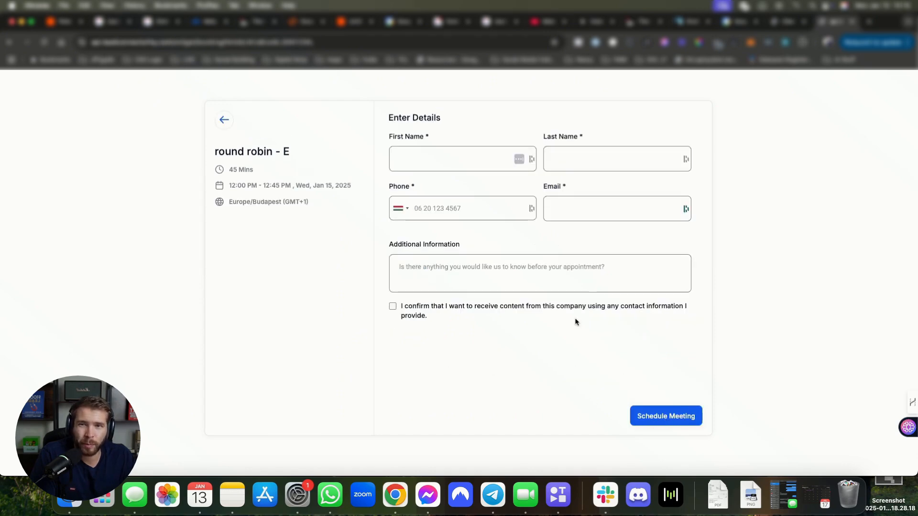
left_click_drag(575, 320, 679, 338)
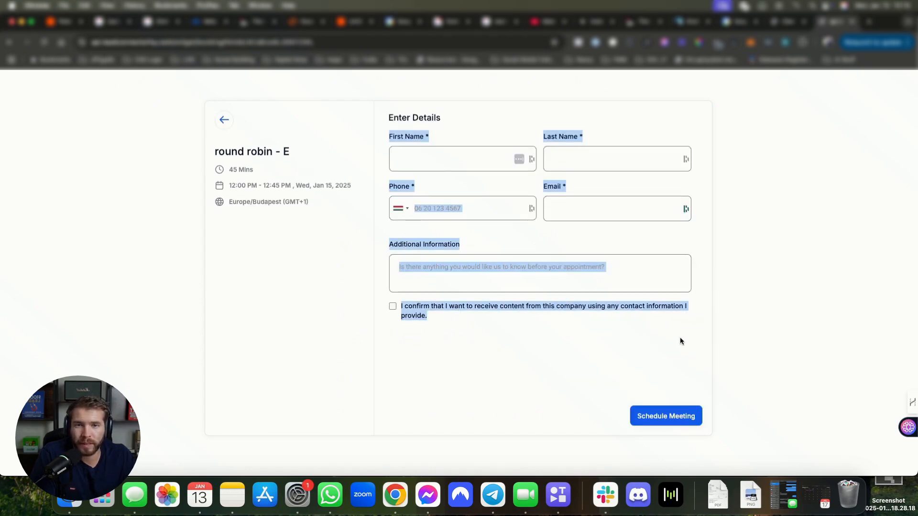
left_click(526, 325)
left_click(224, 119)
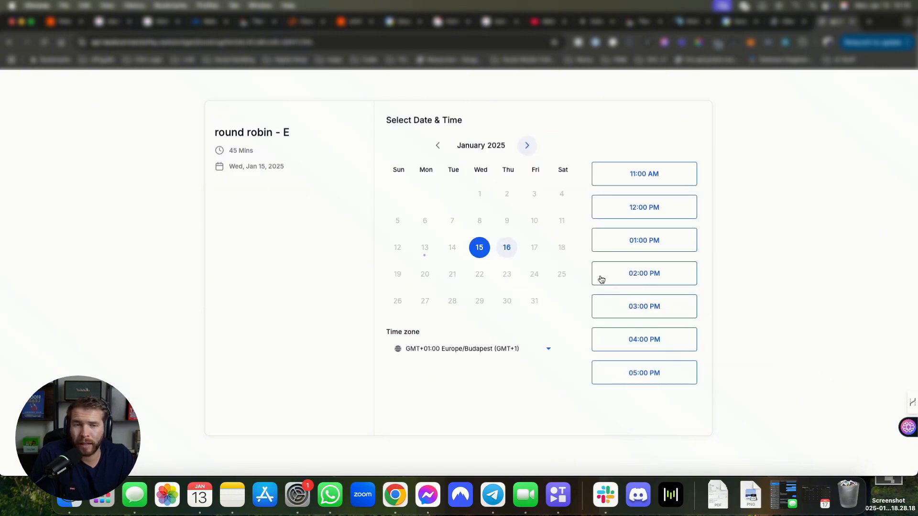
left_click(639, 273)
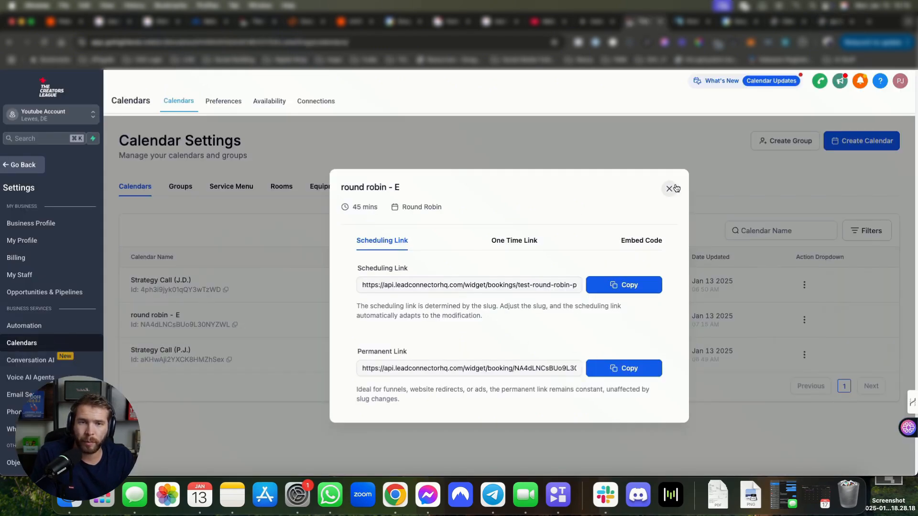
left_click(674, 188)
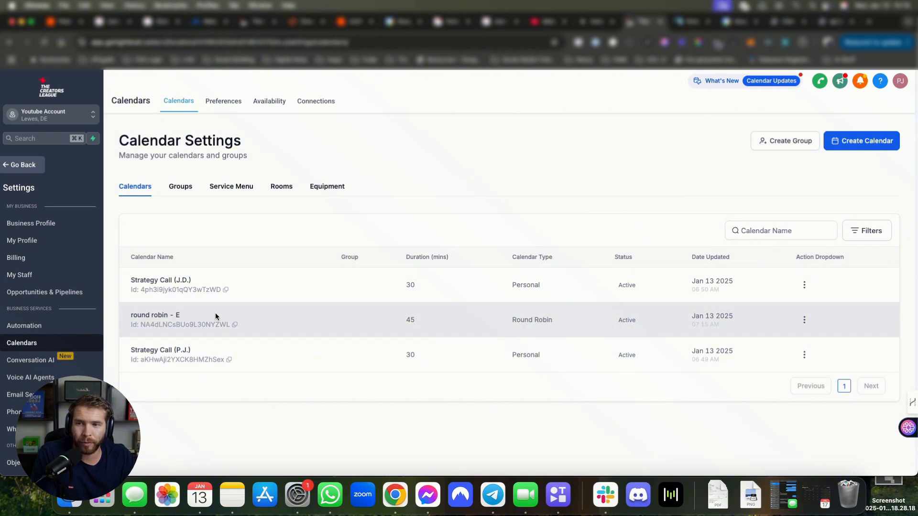
left_click(803, 321)
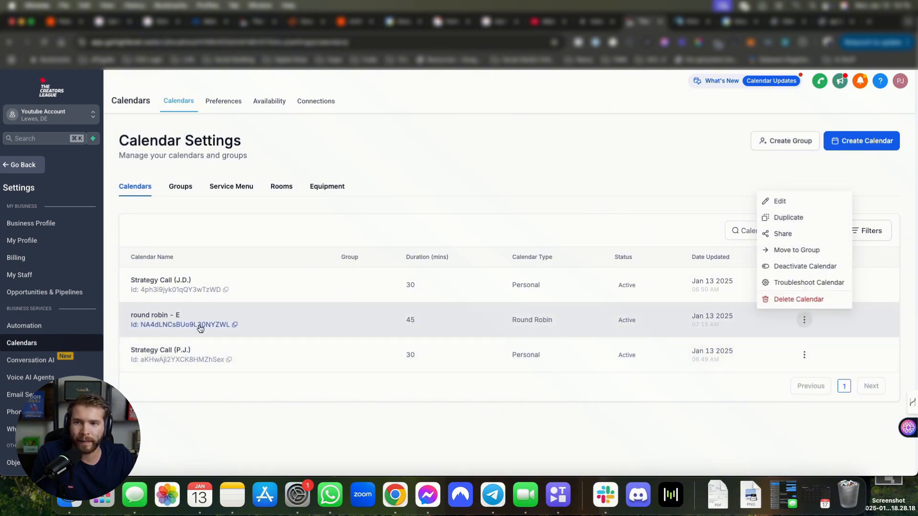
left_click(188, 314)
left_click_drag(187, 313, 177, 314)
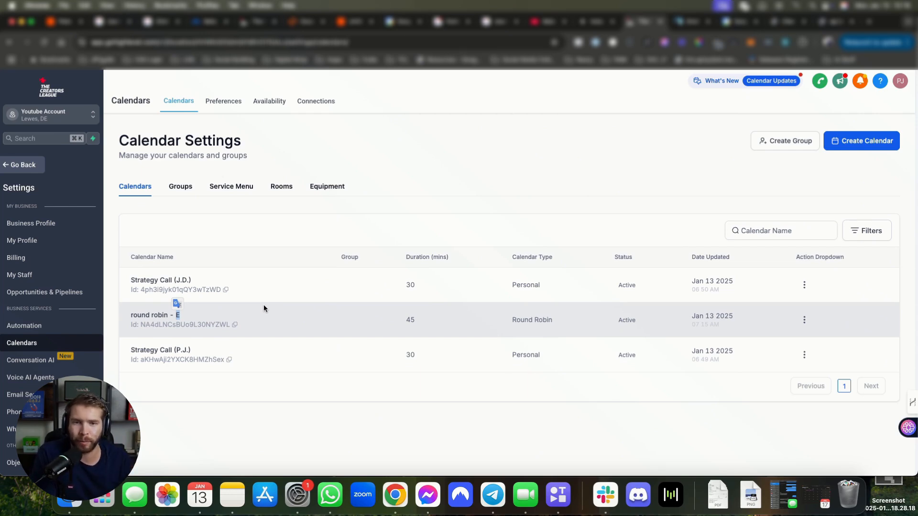
left_click(804, 320)
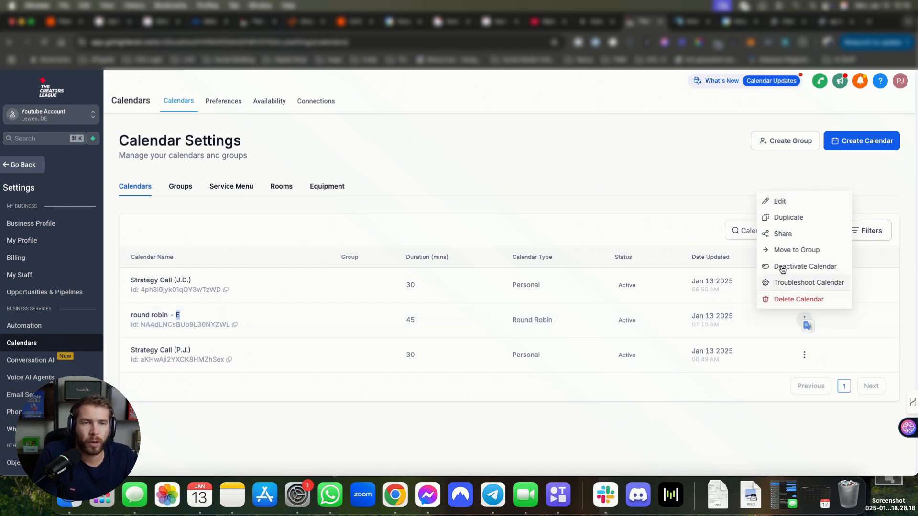
left_click(794, 236)
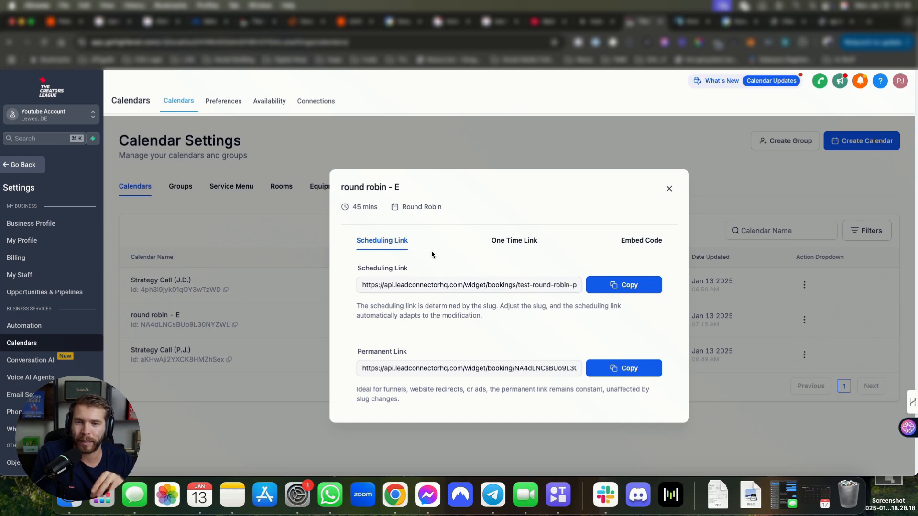
left_click(641, 244)
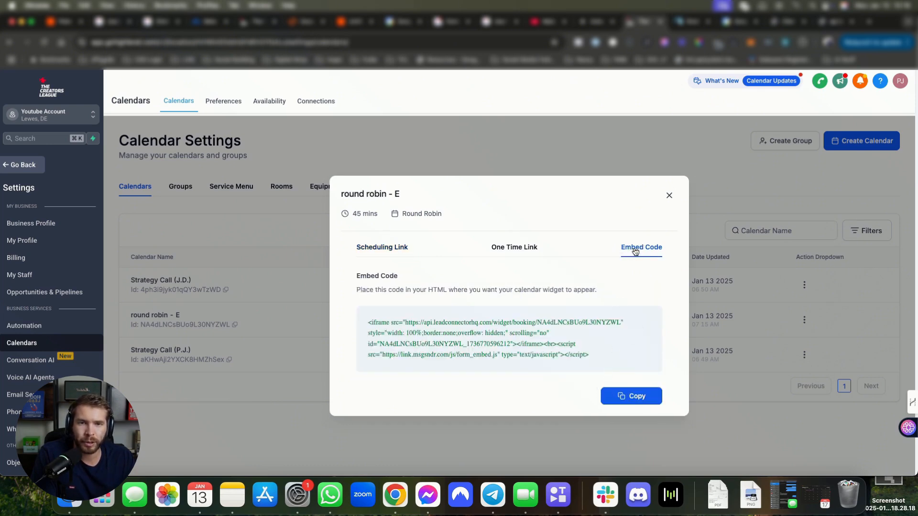
left_click_drag(598, 364, 355, 324)
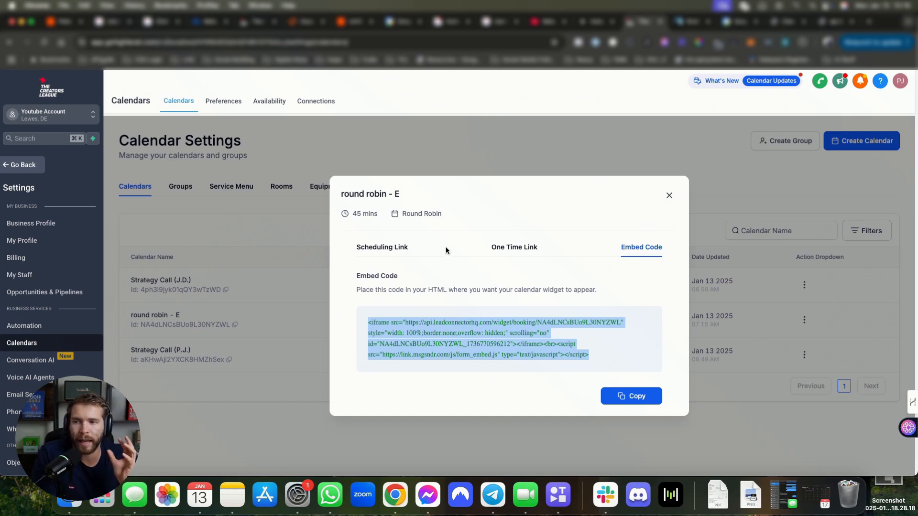
left_click(511, 247)
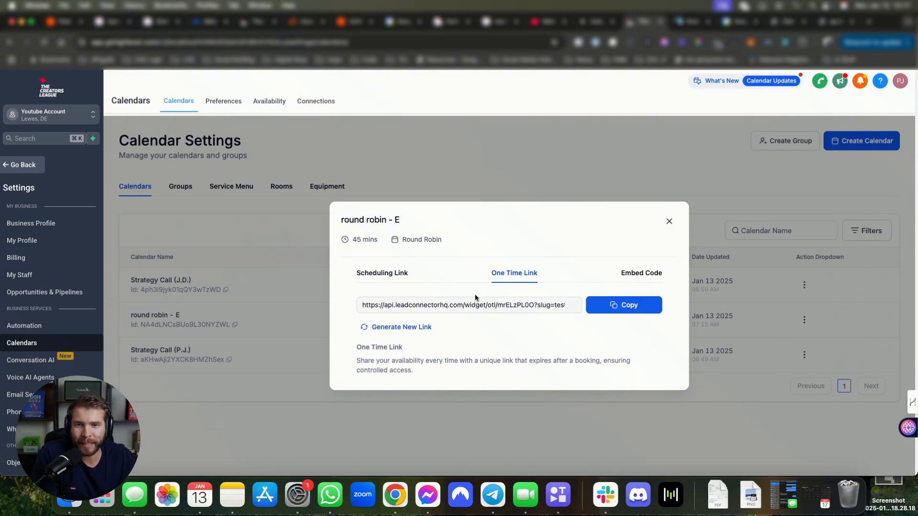
left_click(357, 275)
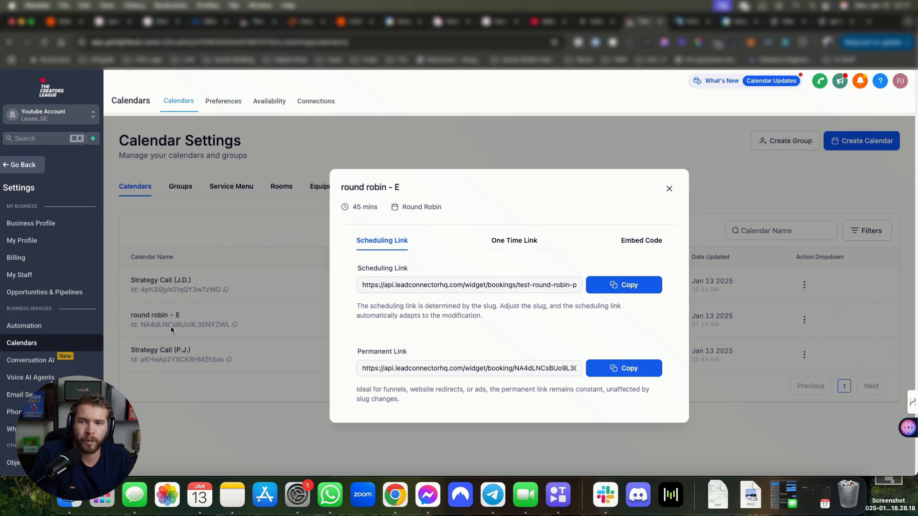
left_click_drag(518, 286, 580, 289)
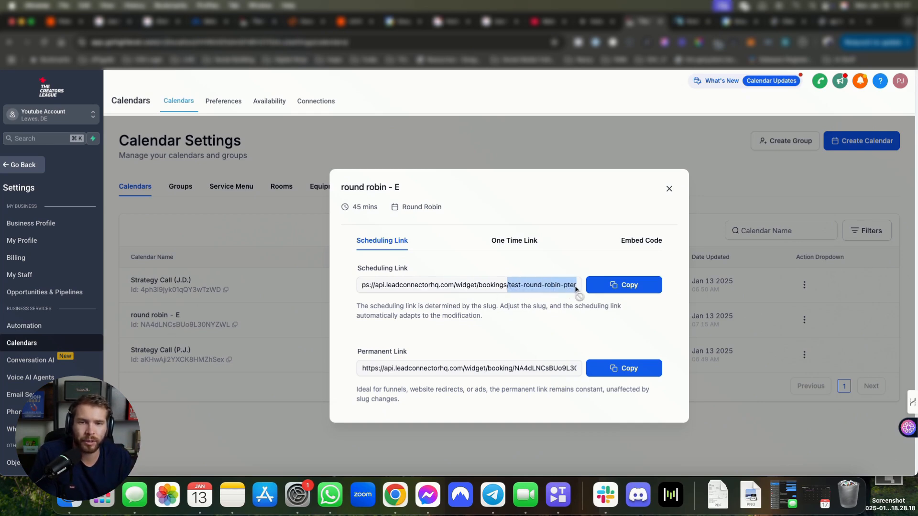
left_click(579, 286)
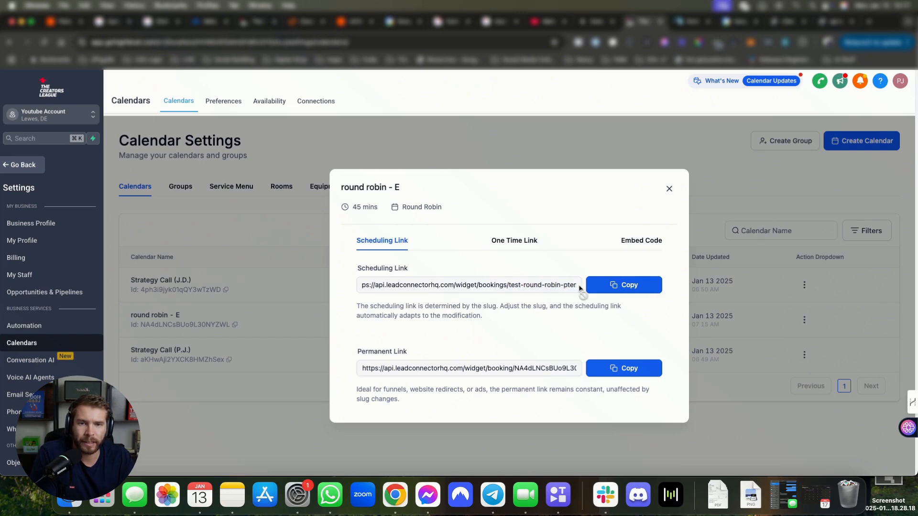
left_click_drag(359, 352, 436, 354)
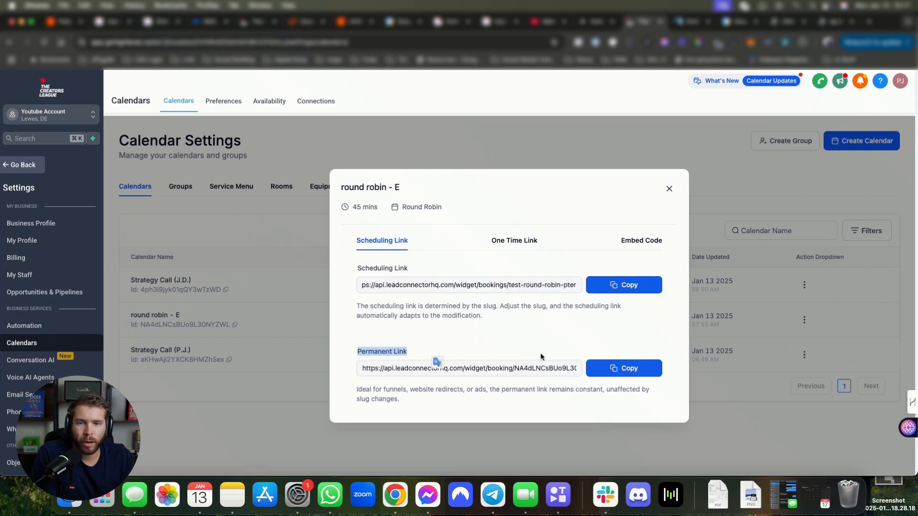
left_click_drag(513, 372, 577, 371)
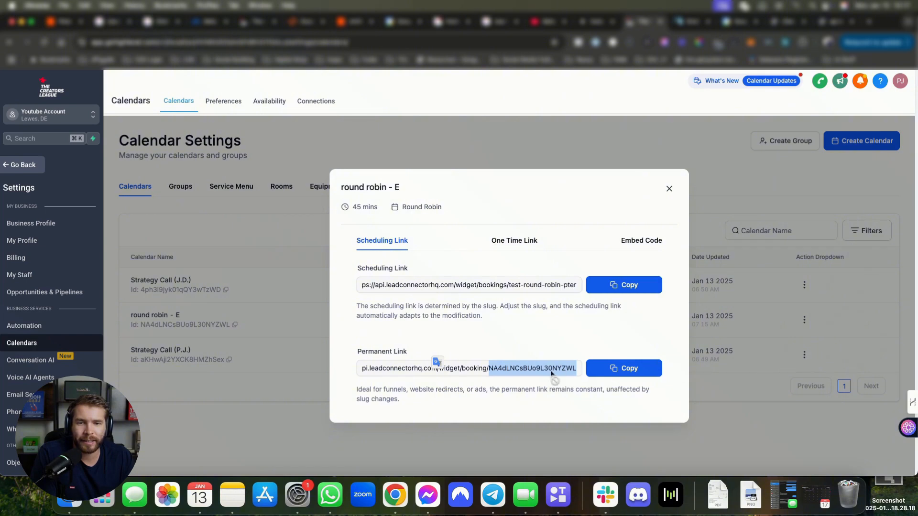
mouse_move(518, 371)
left_mouse_down()
mouse_move(483, 369)
mouse_move(503, 369)
left_mouse_up()
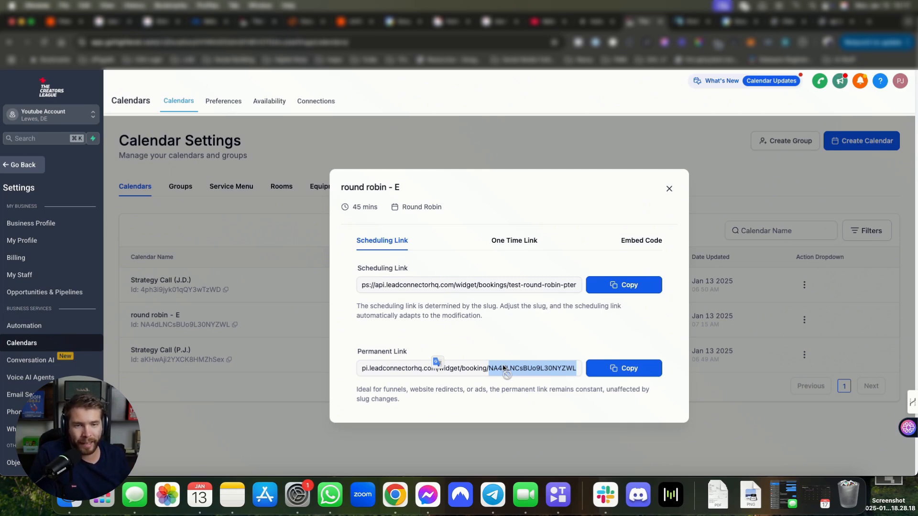
left_click_drag(503, 369, 564, 370)
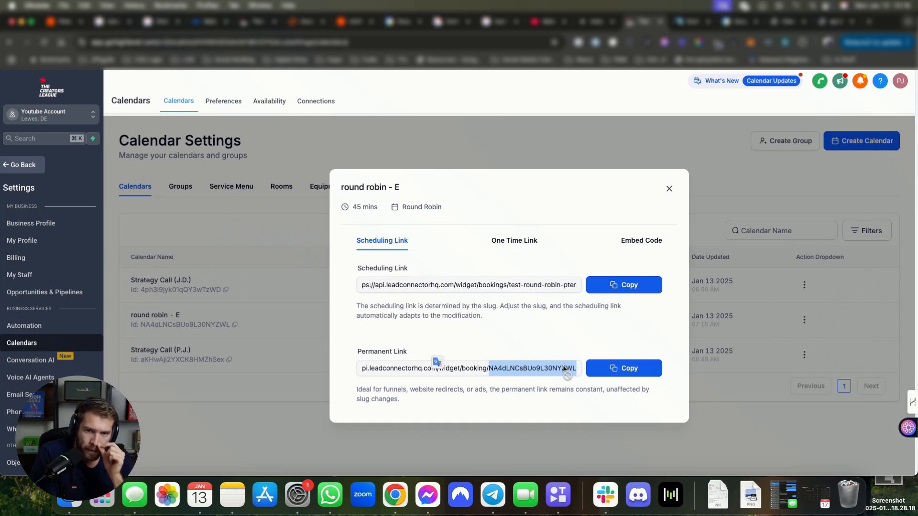
left_click_drag(494, 285, 579, 286)
left_click_drag(510, 285, 598, 284)
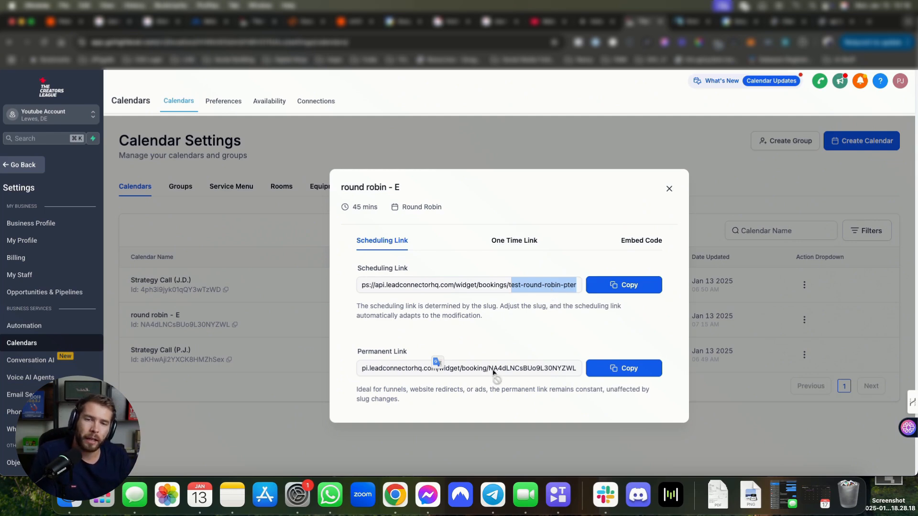
mouse_move(493, 372)
left_mouse_down()
mouse_move(578, 371)
mouse_move(492, 372)
left_mouse_up()
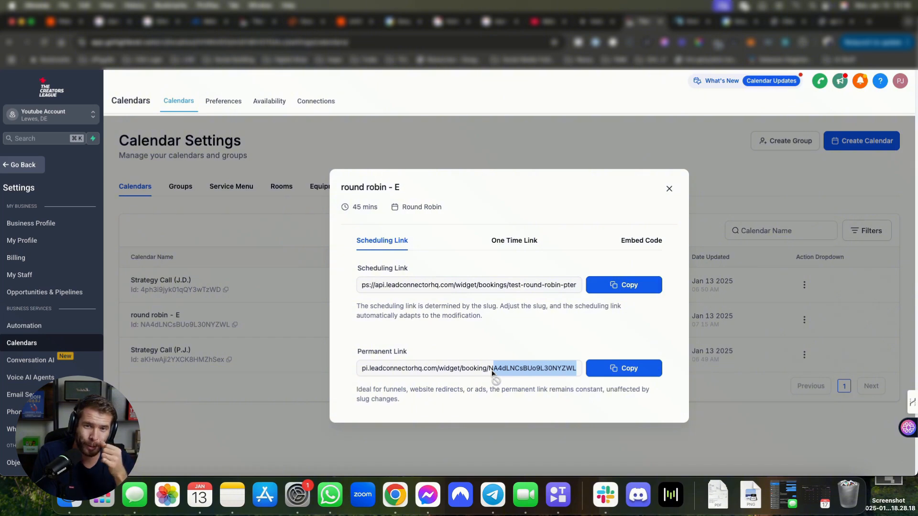
left_click_drag(408, 350, 365, 355)
left_click(480, 336)
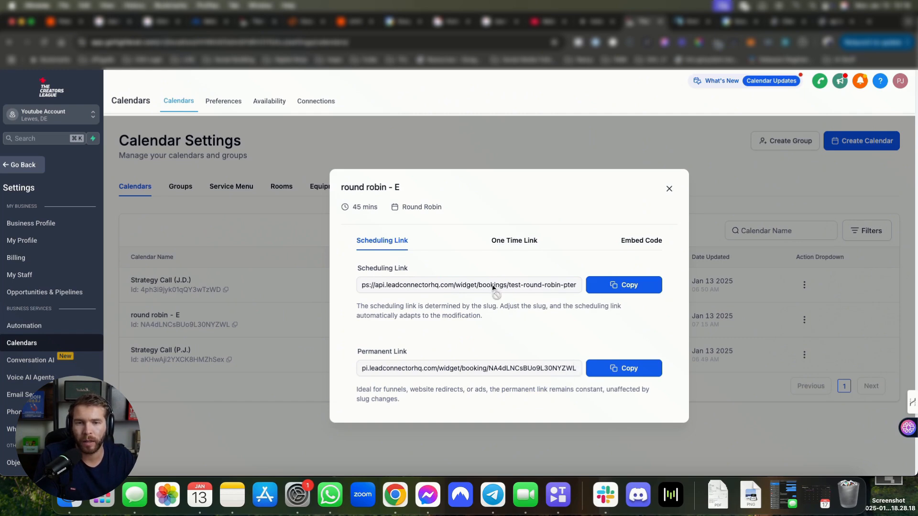
Step: Copy the scheduling link after pointing out its slug
left_click_drag(494, 285, 584, 289)
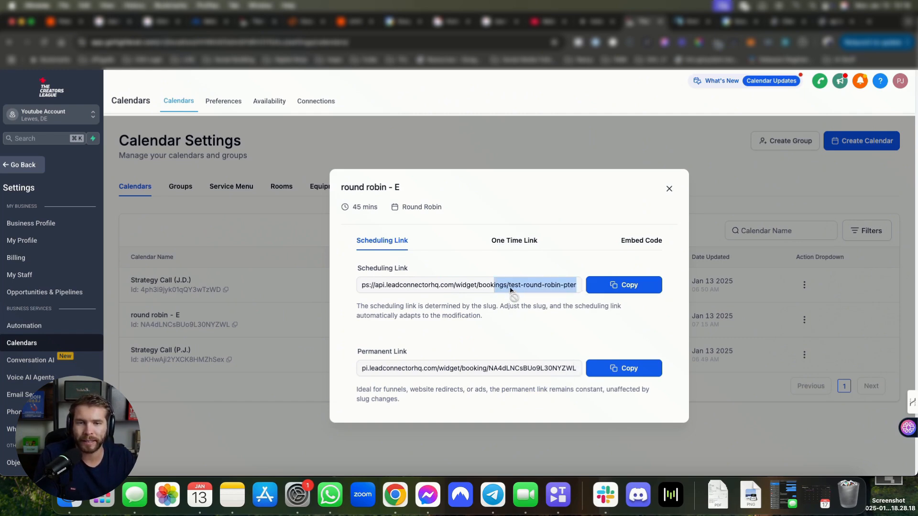
left_click_drag(511, 285, 557, 288)
left_click(620, 281)
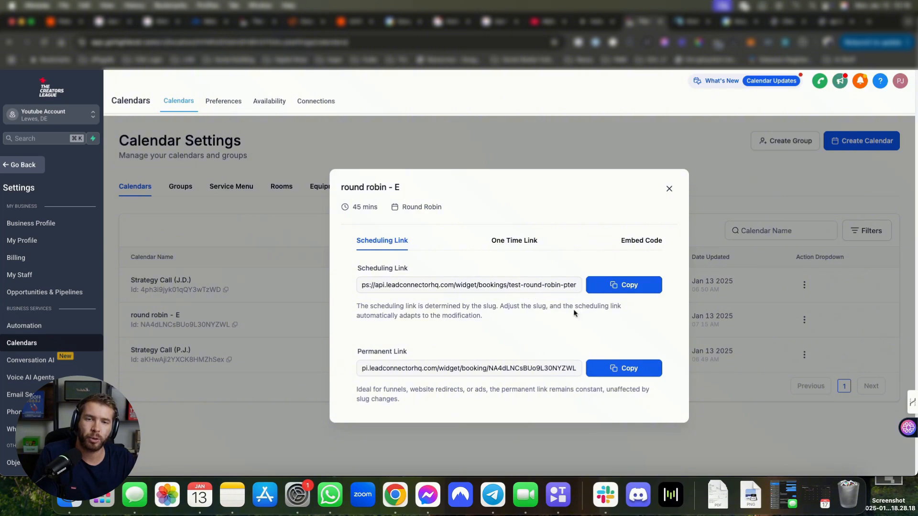
Step: Point out the permanent link's calendar ID and the leadconnectorhq domain, then go to Business Profile
mouse_move(488, 371)
left_mouse_down()
mouse_move(560, 374)
mouse_move(490, 372)
left_mouse_up()
left_click(548, 340)
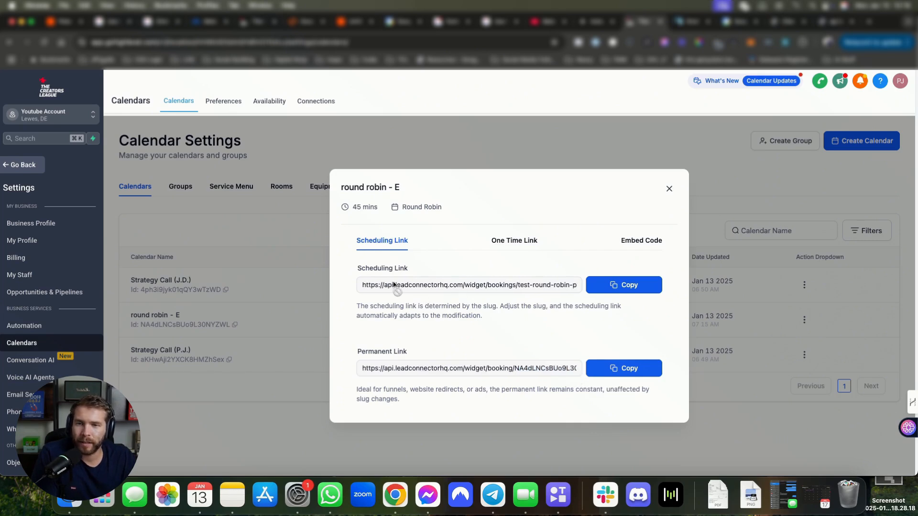
left_click_drag(362, 287, 462, 288)
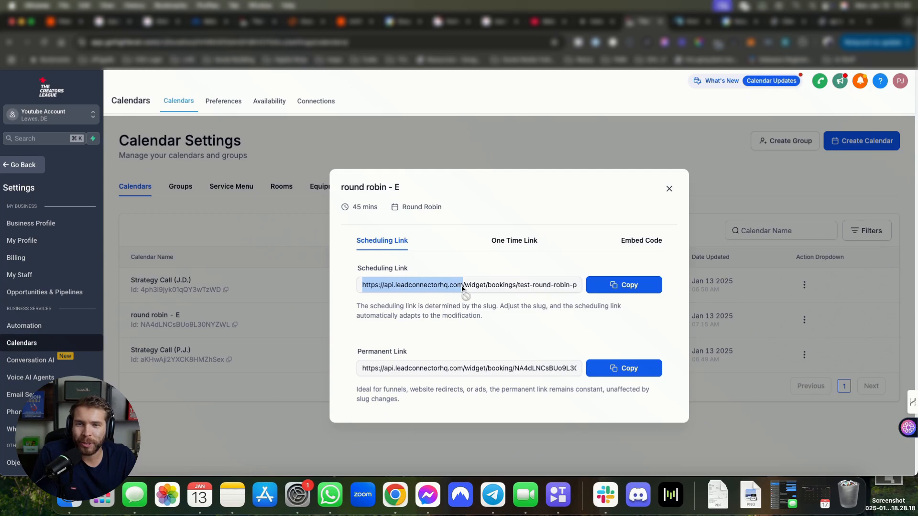
left_click(390, 286)
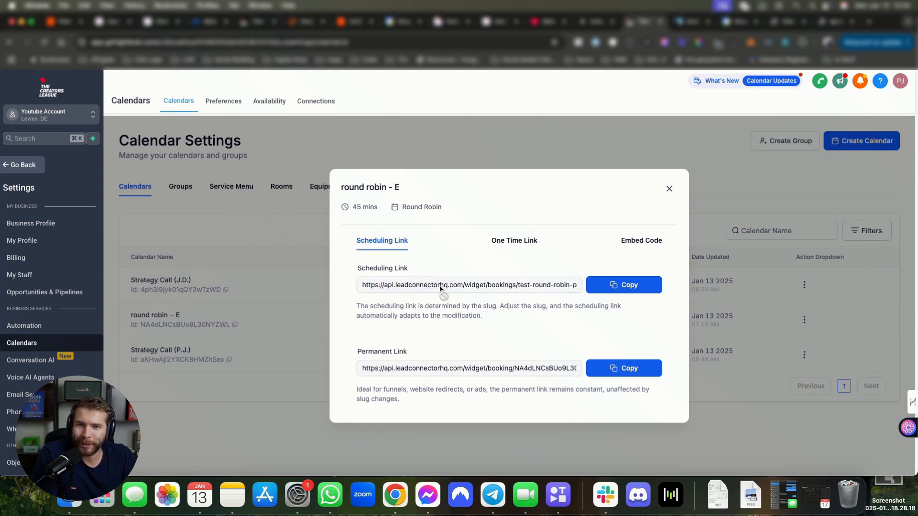
left_click_drag(460, 287, 299, 289)
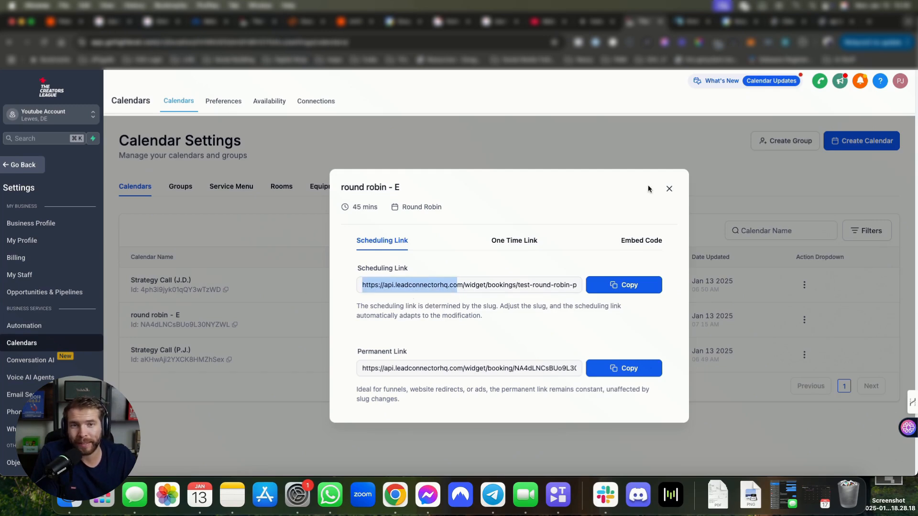
left_click(670, 190)
left_click(30, 224)
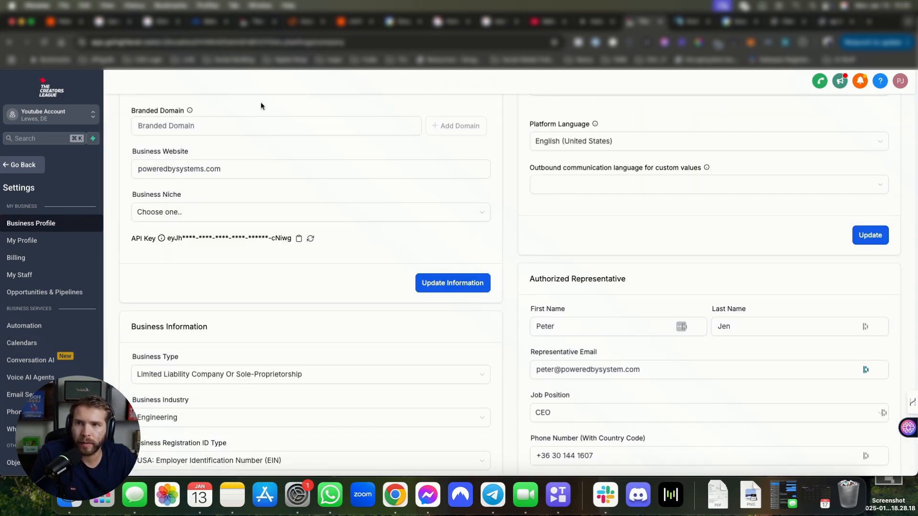
Step: Enter api.poweredbysystems.com in the Branded Domain field
left_click(143, 129)
left_click_drag(133, 110, 205, 117)
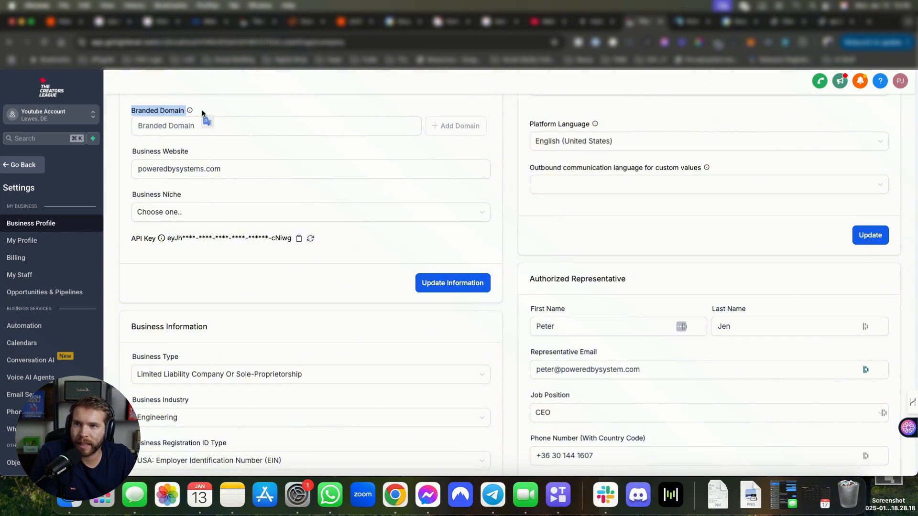
mouse_move(189, 112)
left_click(292, 127)
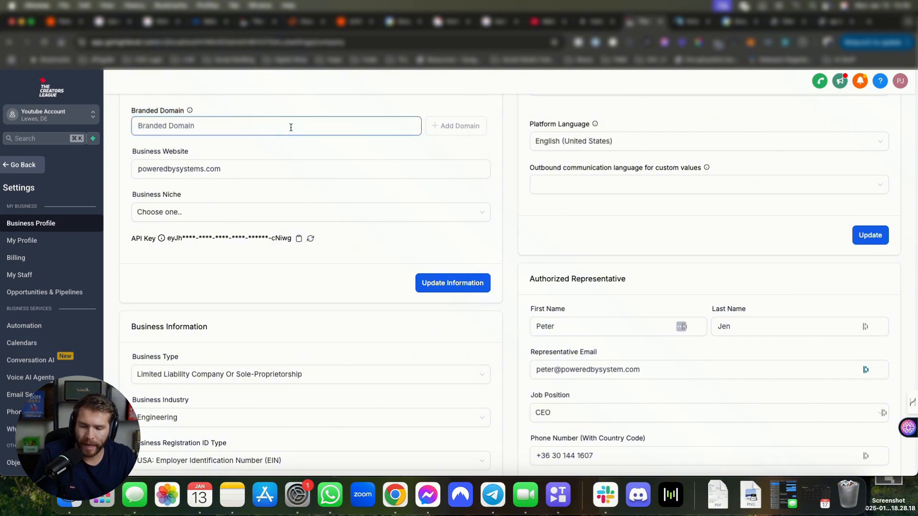
type("powered")
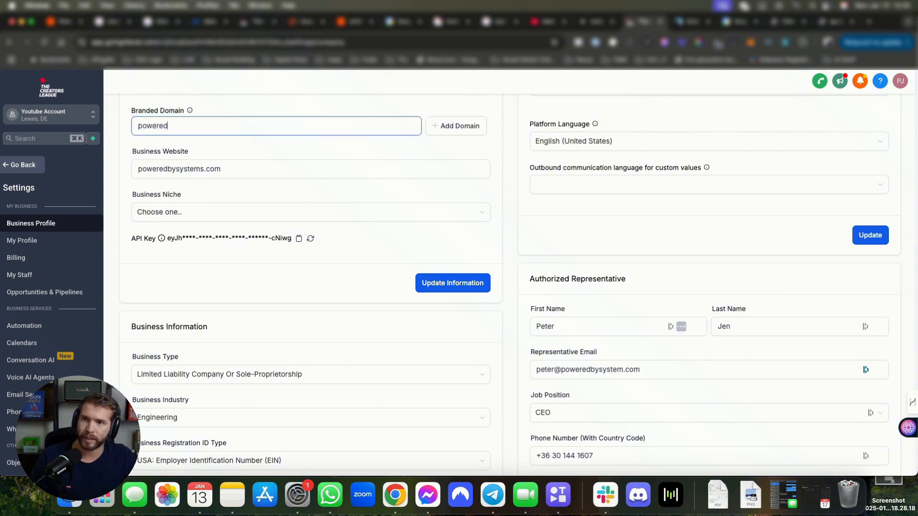
key("BackSpace")
key("BackSpace")
key("BackSpace")
key("BackSpace")
key("BackSpace")
key("BackSpace")
key("BackSpace")
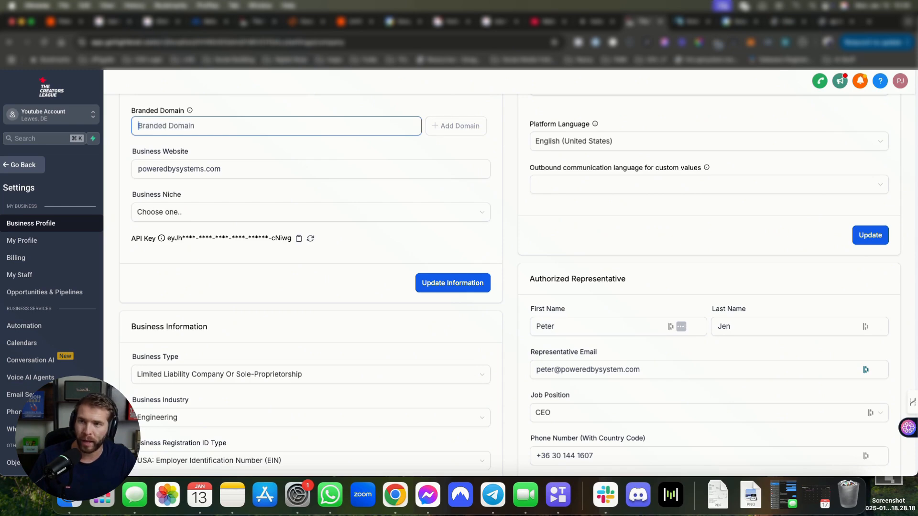
type("api")
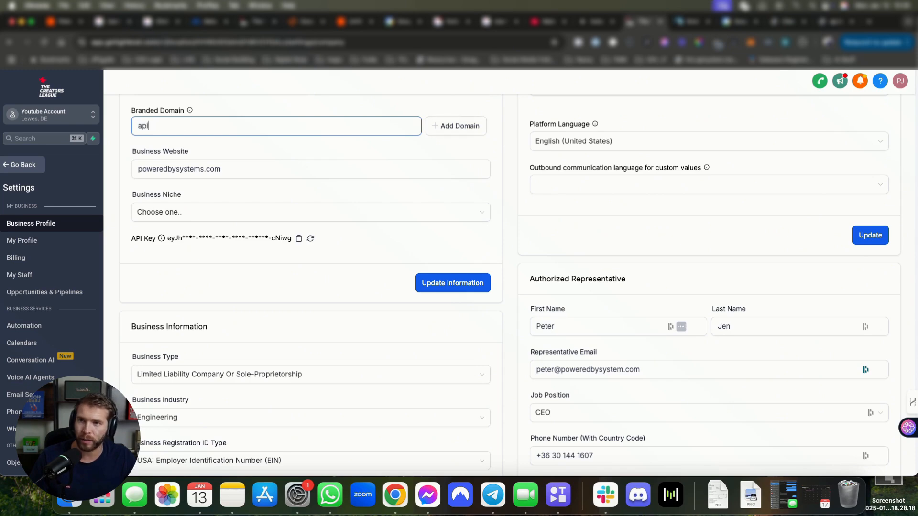
type(".poweredbysystem")
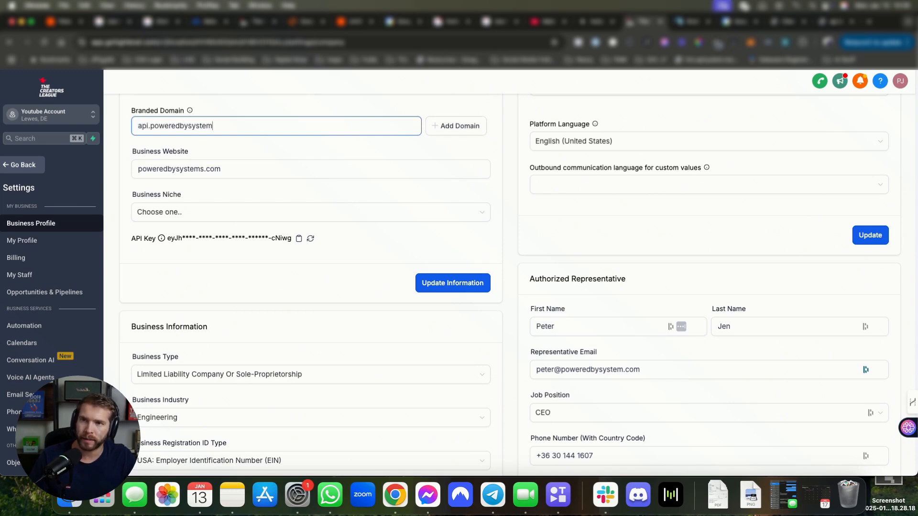
type("s.com")
Step: Add the domain, view the manual CNAME record with host api, and close the setup
left_click(447, 127)
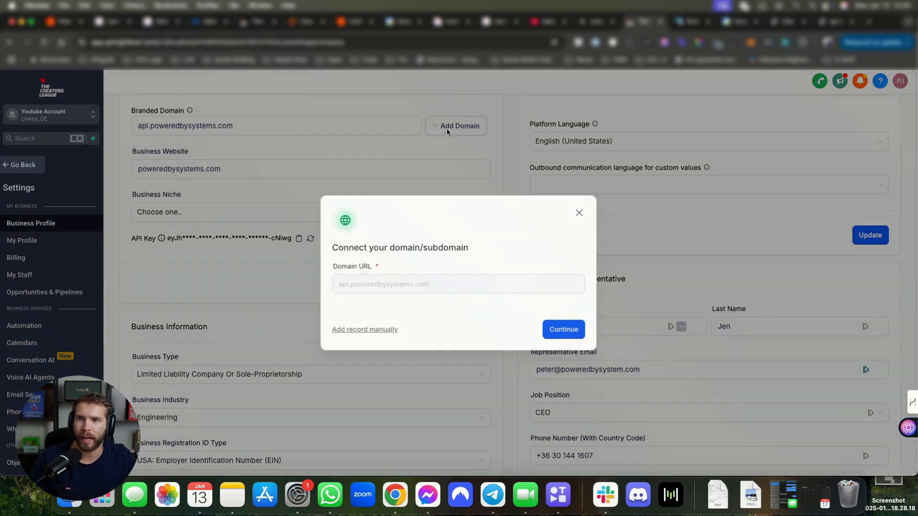
left_click(375, 330)
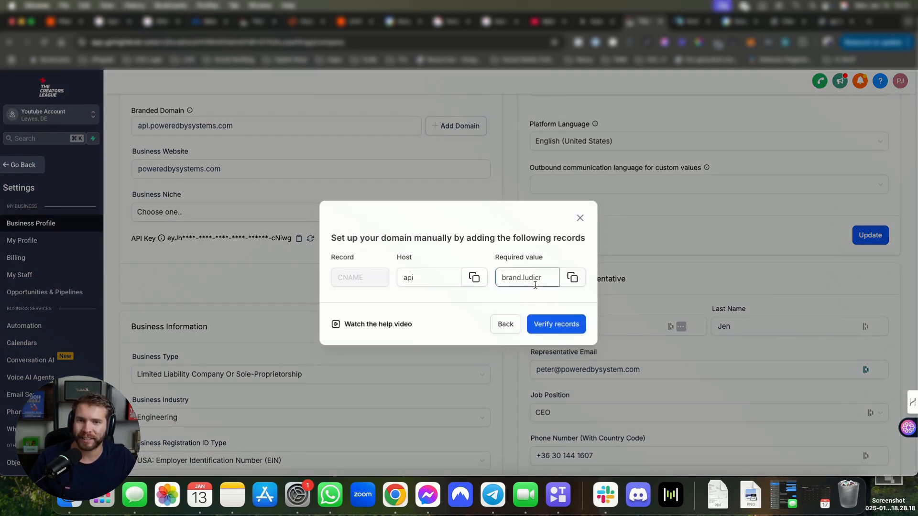
left_click(580, 220)
left_click(190, 133)
left_click_drag(255, 125, 127, 129)
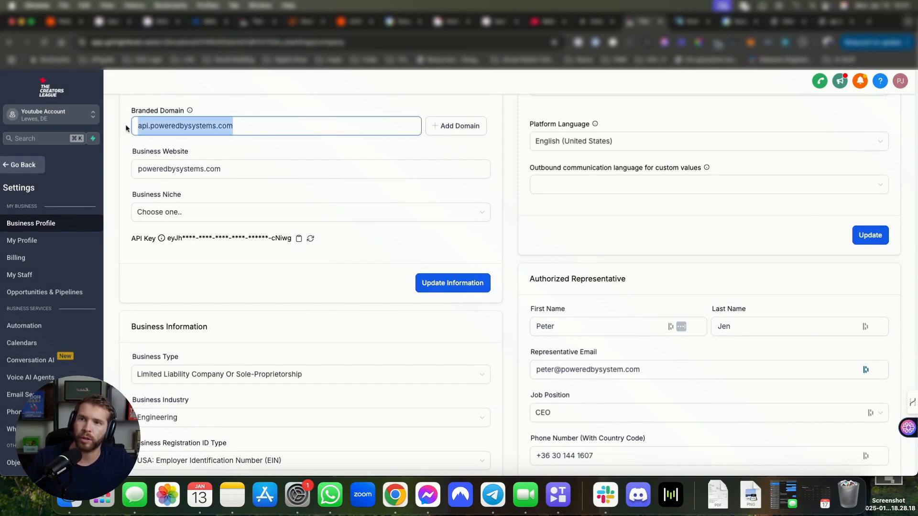